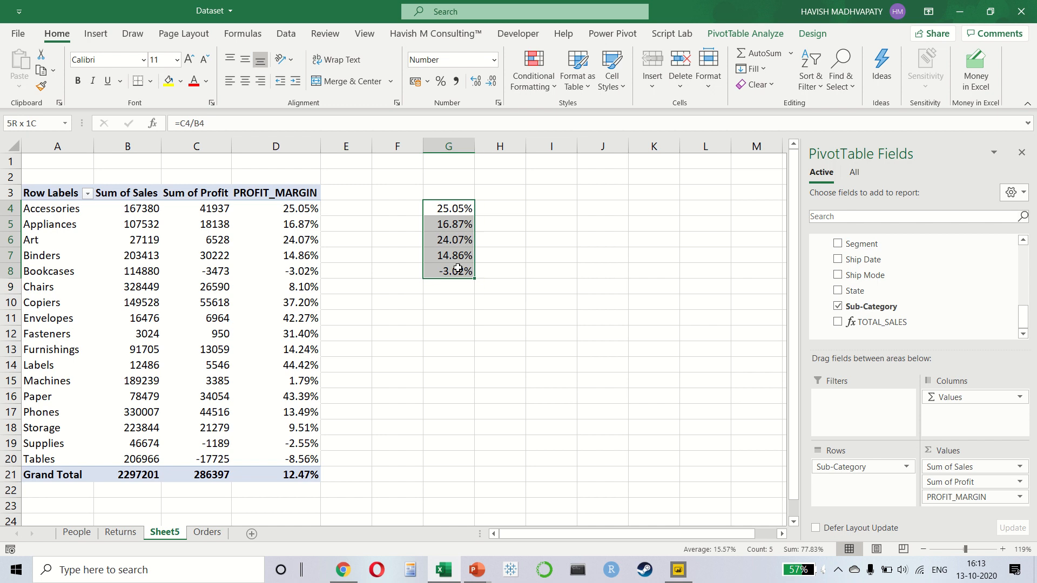
- Clear the profit margin check formulas in G4:G8 beside the PivotTable and open the Orders sheet
key("Delete")
left_click(130, 348)
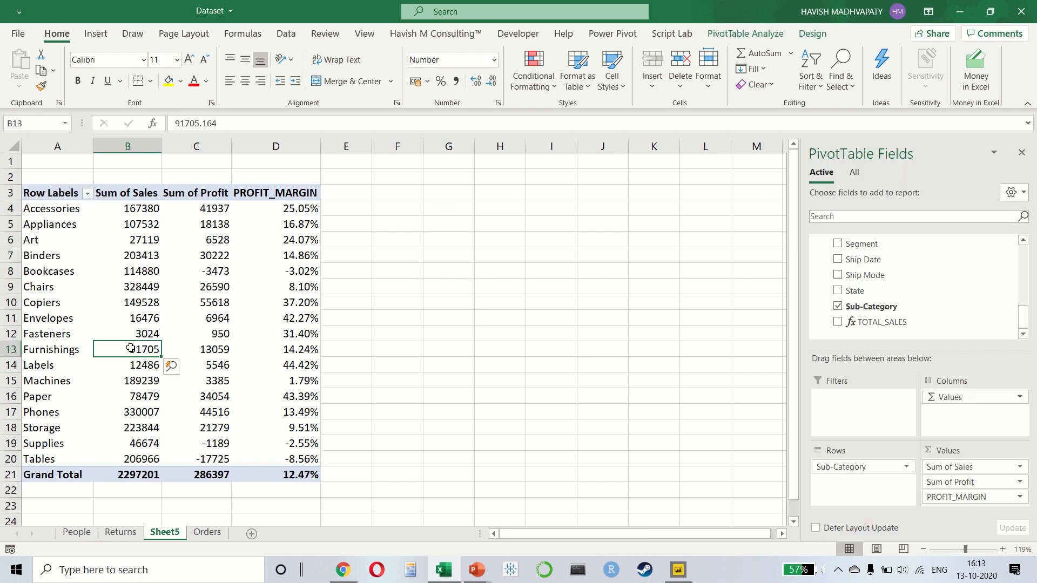
left_click(206, 534)
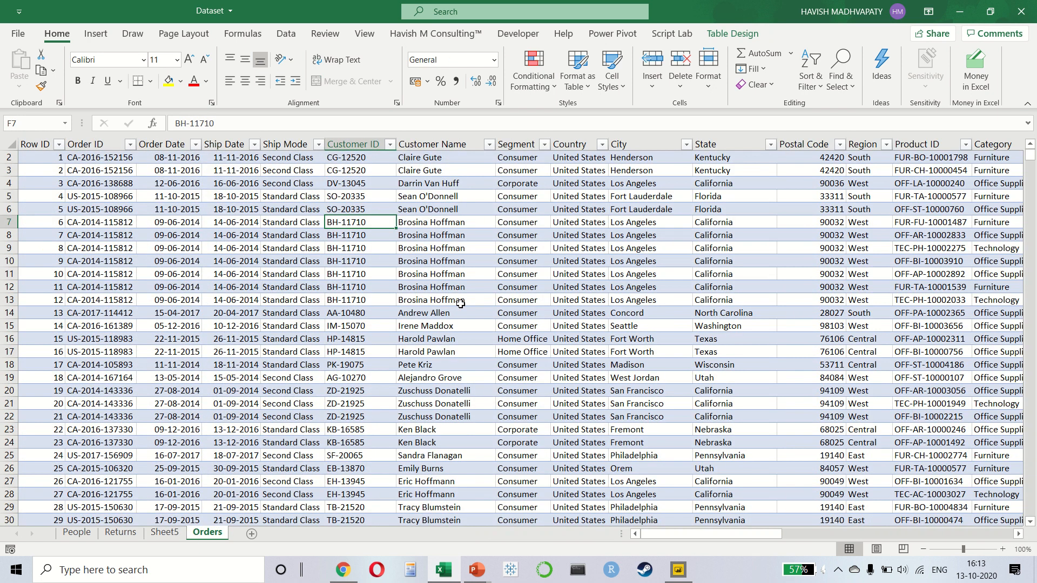
- Look across the Orders table's columns from the first to Profit, ending at the first Sales value
left_click(458, 303)
key("ctrl+Right")
key("Up")
key("ctrl+Left")
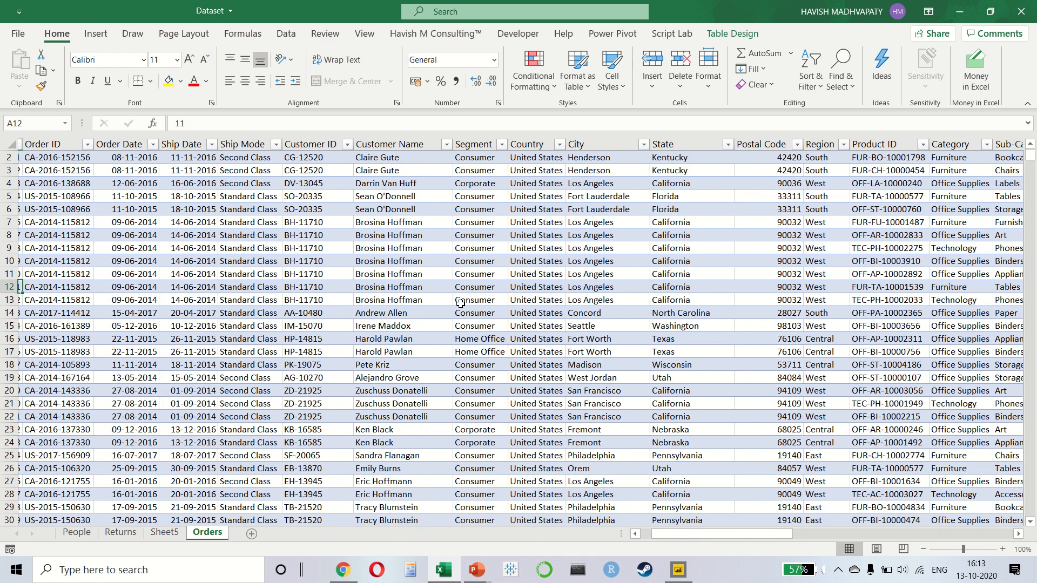
key("ctrl+Right")
key("Up")
key("ctrl+Up")
key("Down")
key("Right")
key("Right")
key("Right")
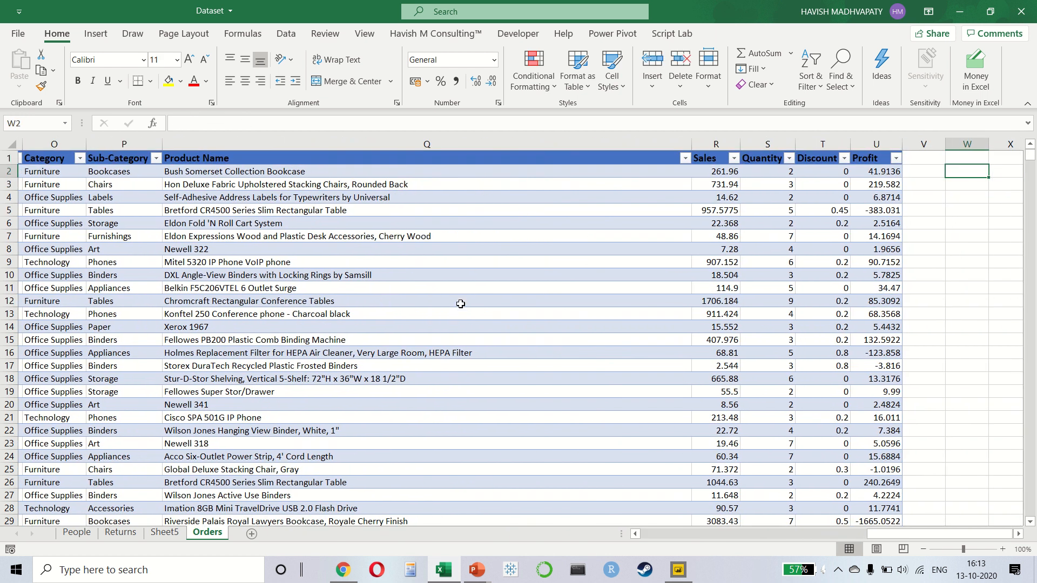
key("Left")
key("Left")
key("Left")
key("Left")
key("Left")
key("Left")
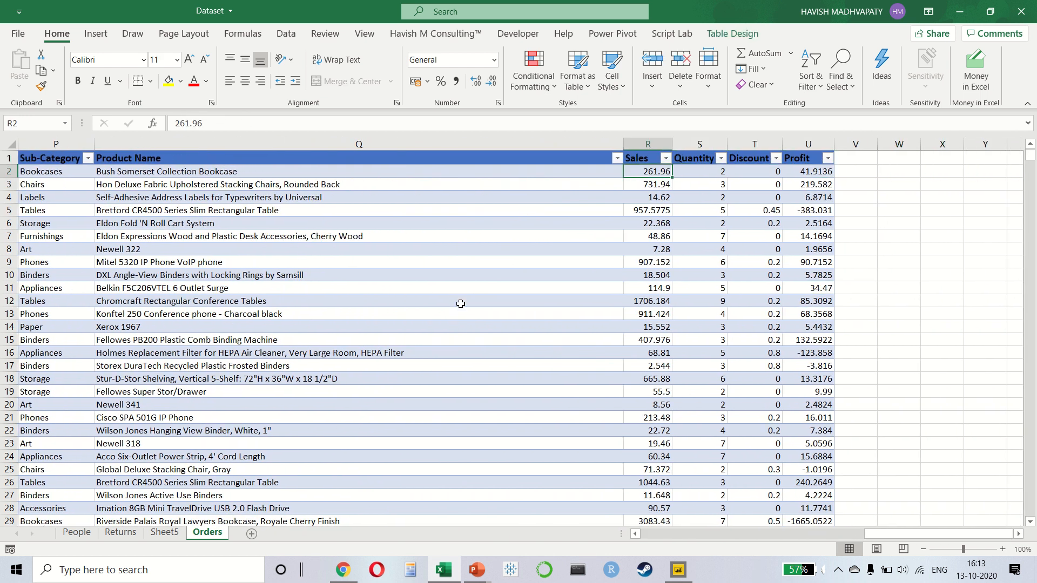
- Examine the Sales and Quantity columns down to the last record and compare their first-row values
key("Up")
key("ctrl+shift+Down")
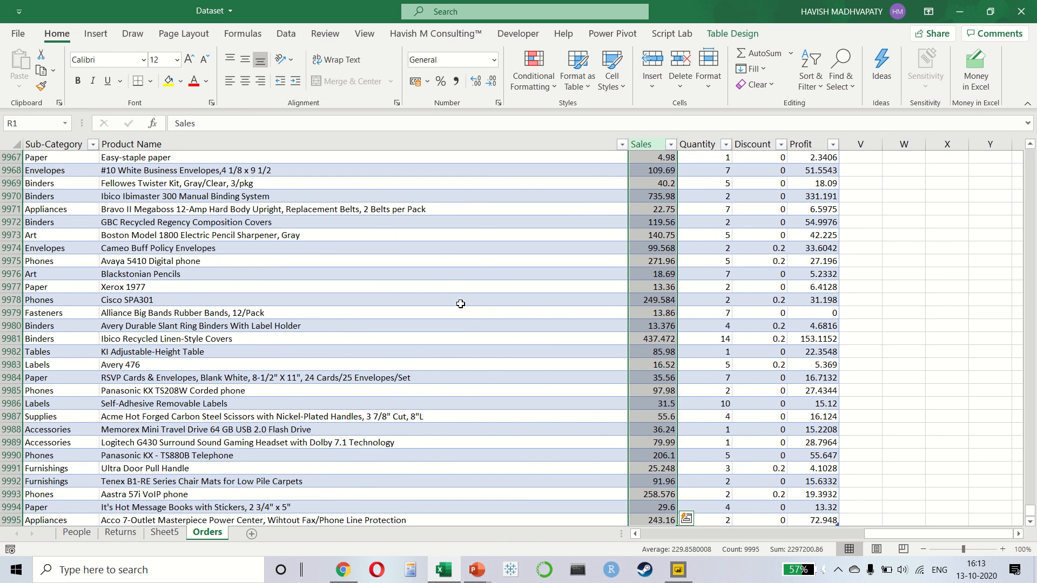
key("Right")
key("ctrl+shift+Down")
key("Left")
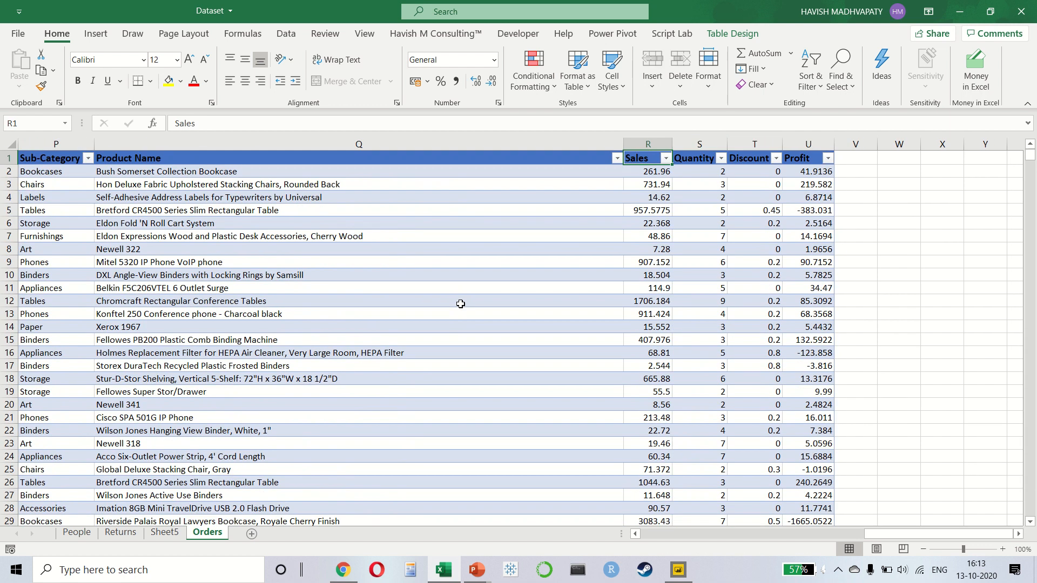
key("Down")
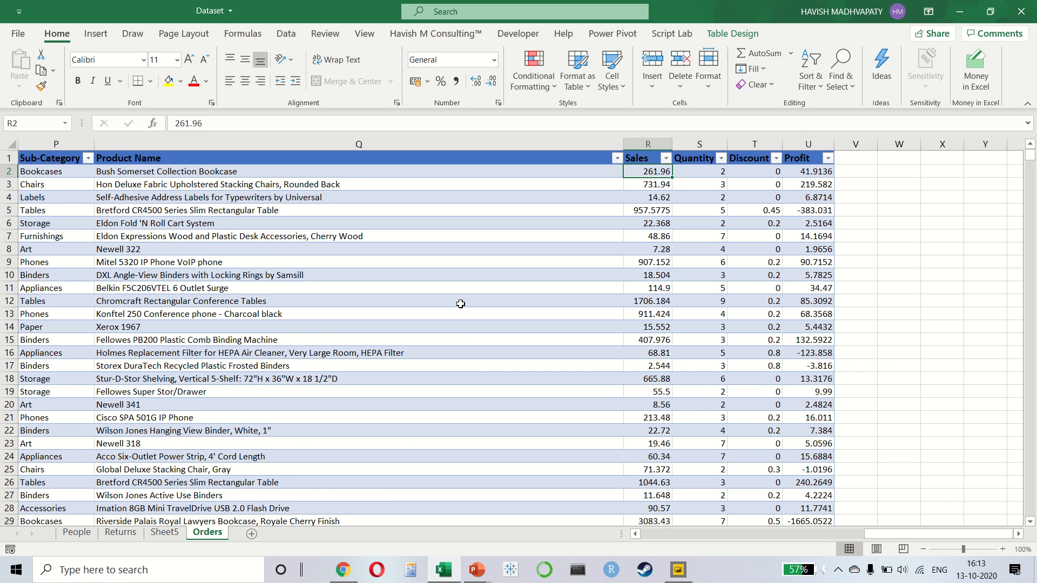
key("Up")
key("Down")
key("Right")
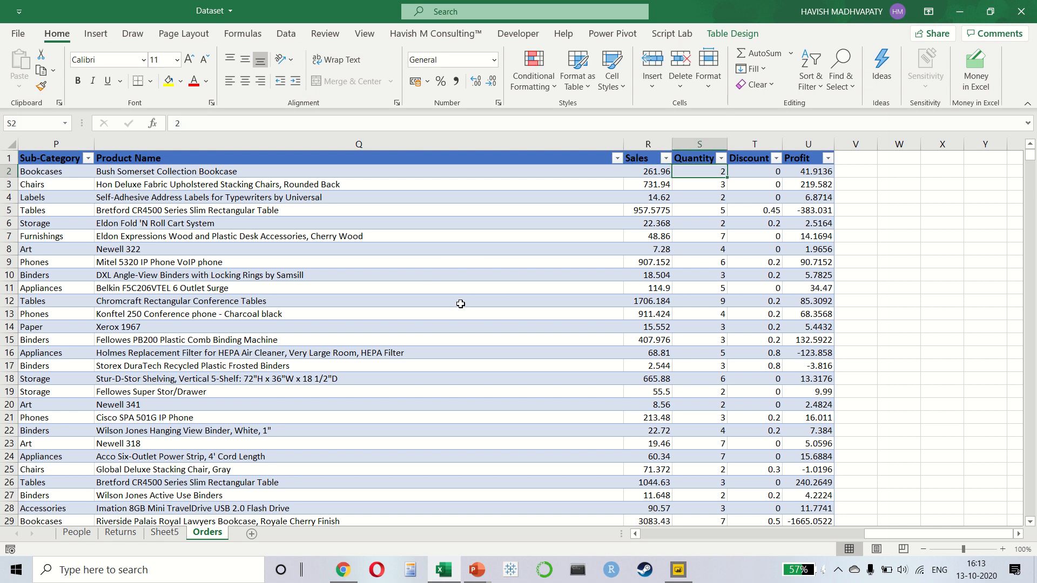
key("Left")
key("Up")
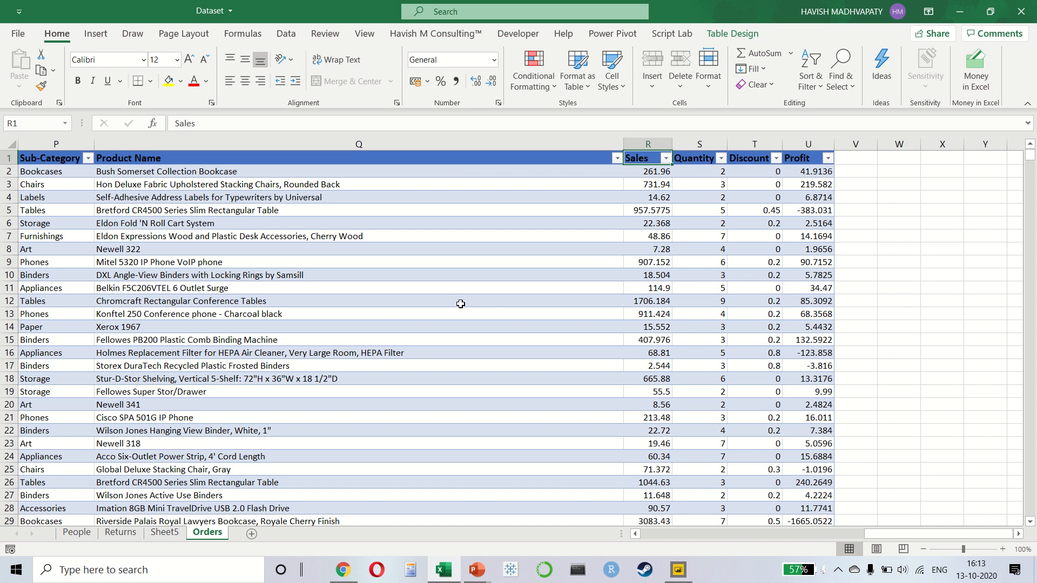
key("Down")
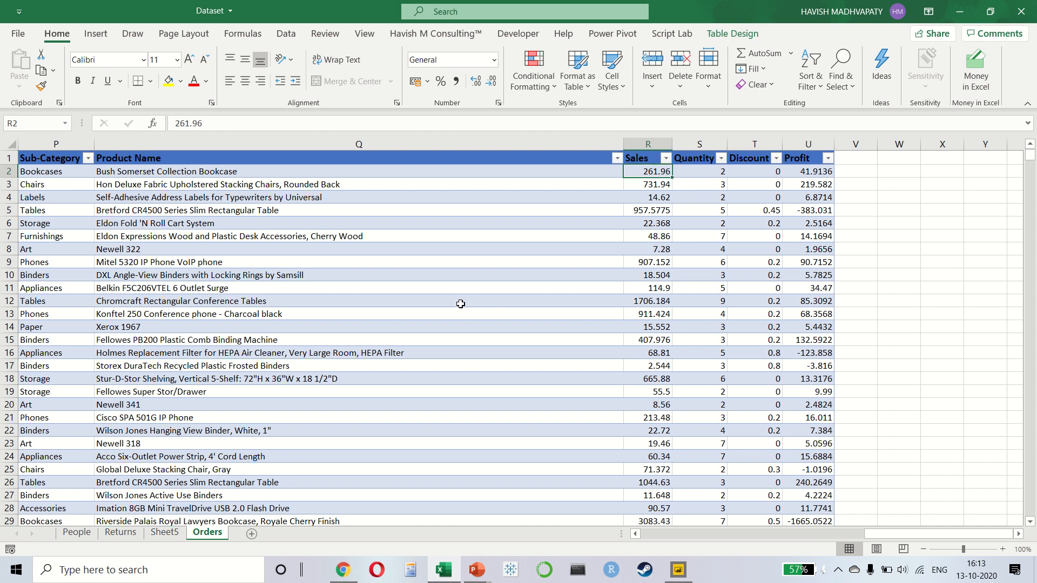
- Enter a formula in W2, outside the Orders table, that divides the row's Sales by its Quantity
key("Right")
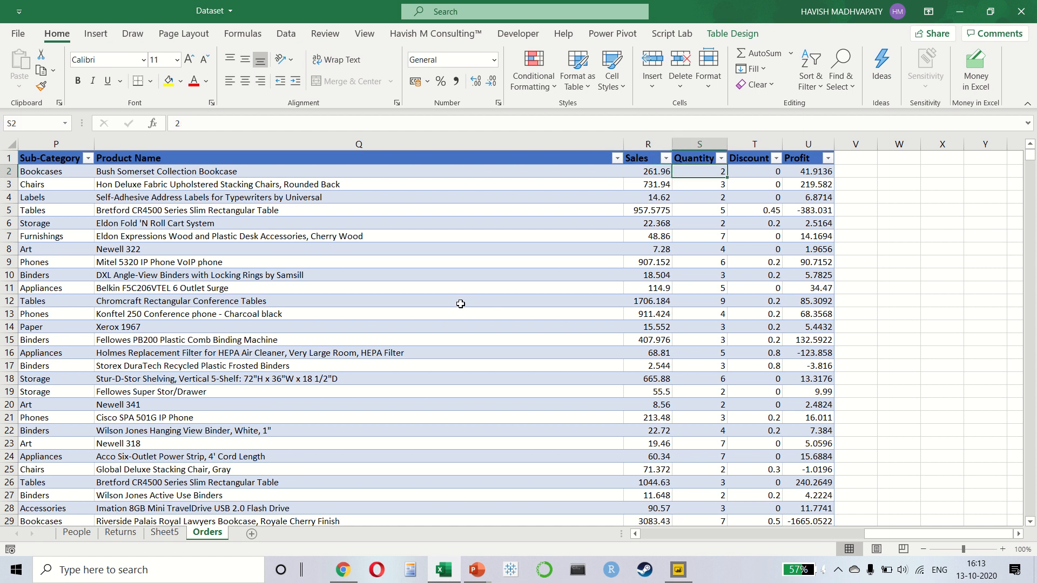
key("Right")
key("Right")
key("Right")
key("Right")
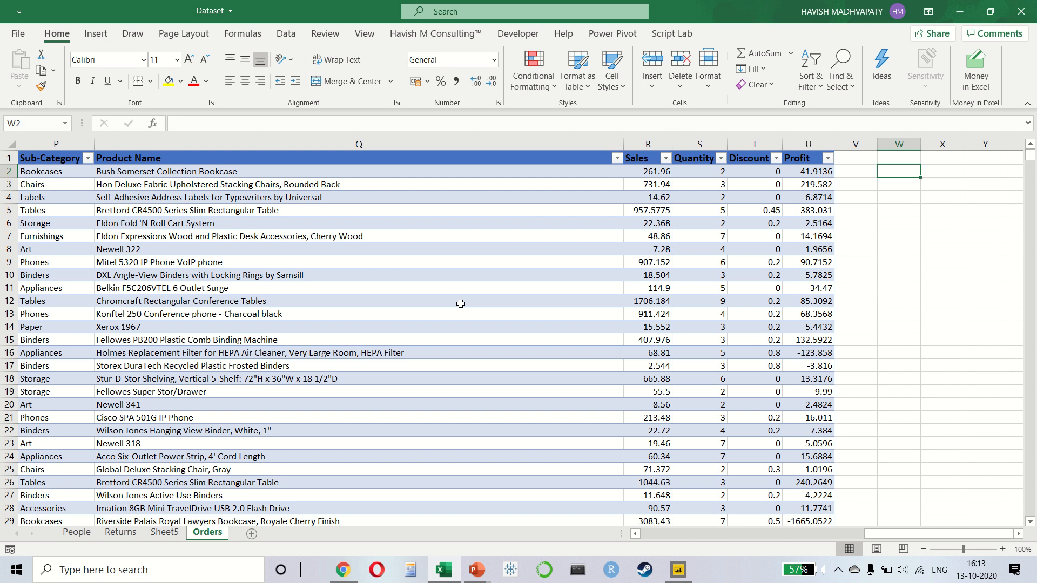
type("=")
key("Left")
key("Left")
key("Left")
key("Left")
key("Left")
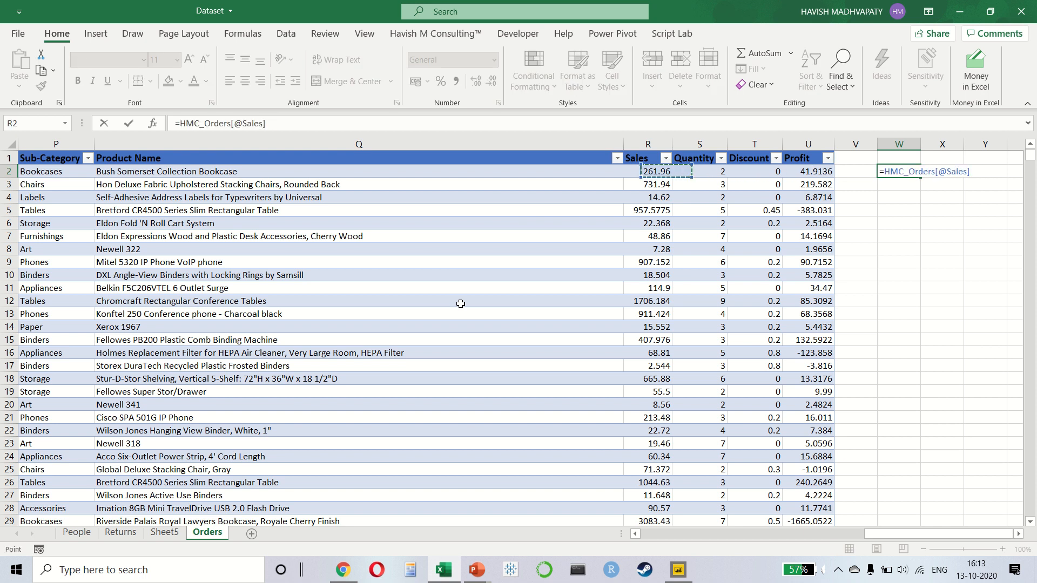
type("/")
key("Left")
key("Left")
key("Left")
key("Left")
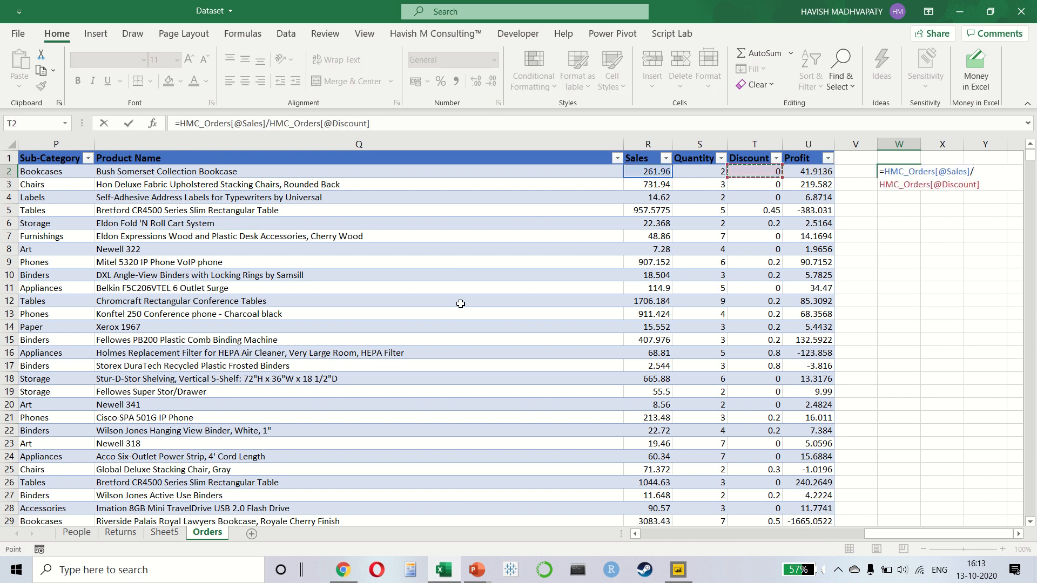
key("Return")
- Fill the sales-per-quantity formula from W2 down through W14
key("Up")
key("shift+Down")
key("shift+Down")
key("shift+Down")
key("shift+Down")
key("shift+Down")
key("shift+Down")
key("shift+Down")
key("shift+Down")
key("shift+Down")
key("shift+Down")
key("shift+Down")
key("shift+Down")
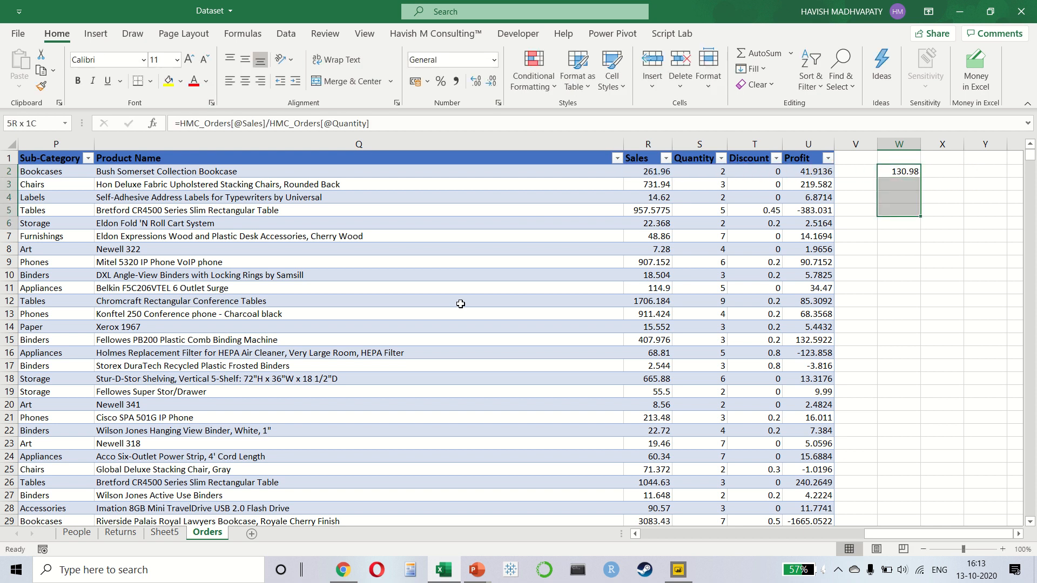
key("ctrl+d")
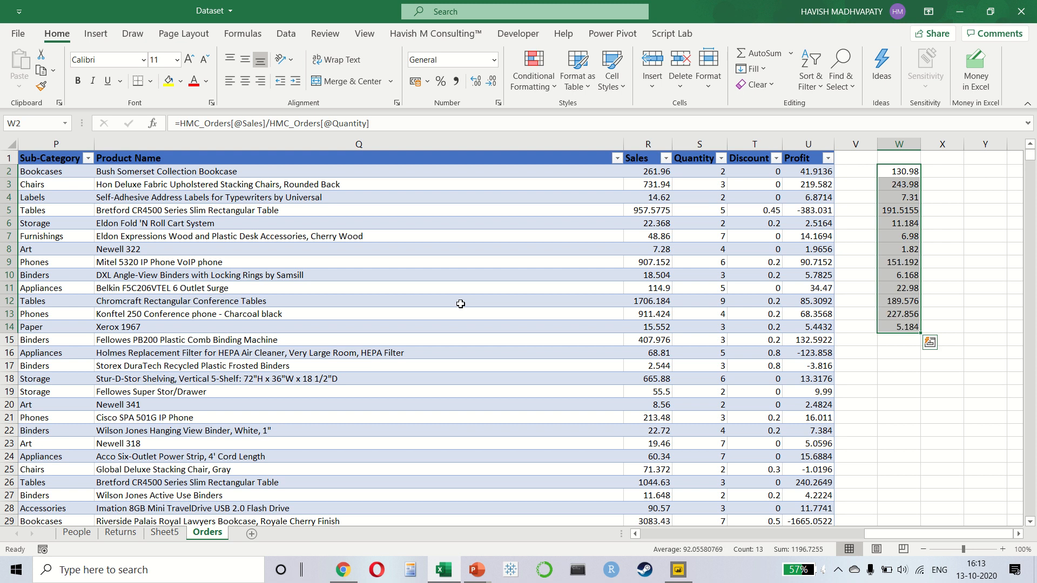
- Undo the fill and the formula entry in column W
key("ctrl+z")
key("ctrl+z")
- Select cell V1 beside the Profit header and widen column V to roughly three times its width
key("Left")
key("Left")
key("Left")
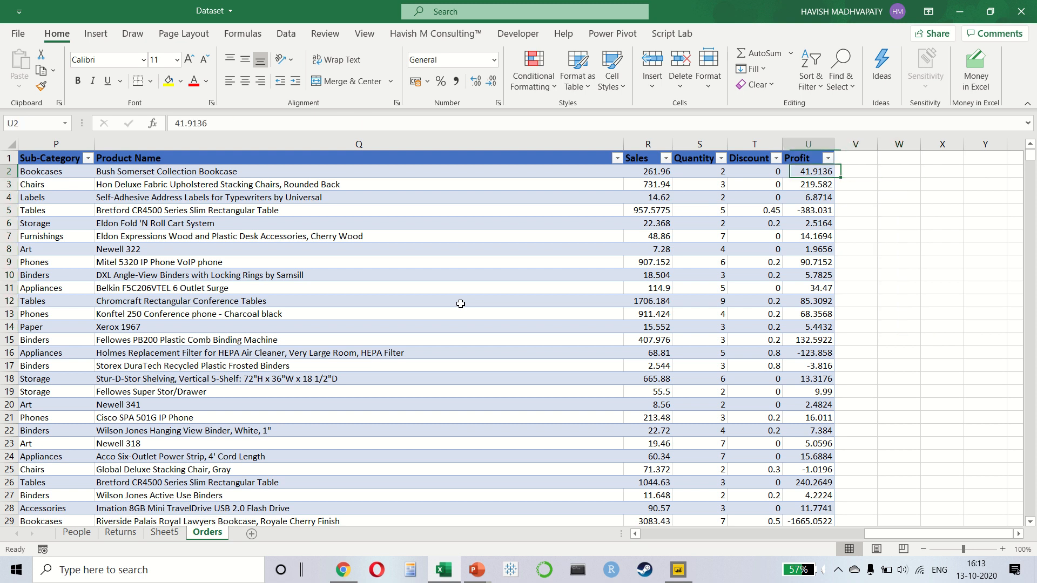
key("Up")
key("Right")
key("Right")
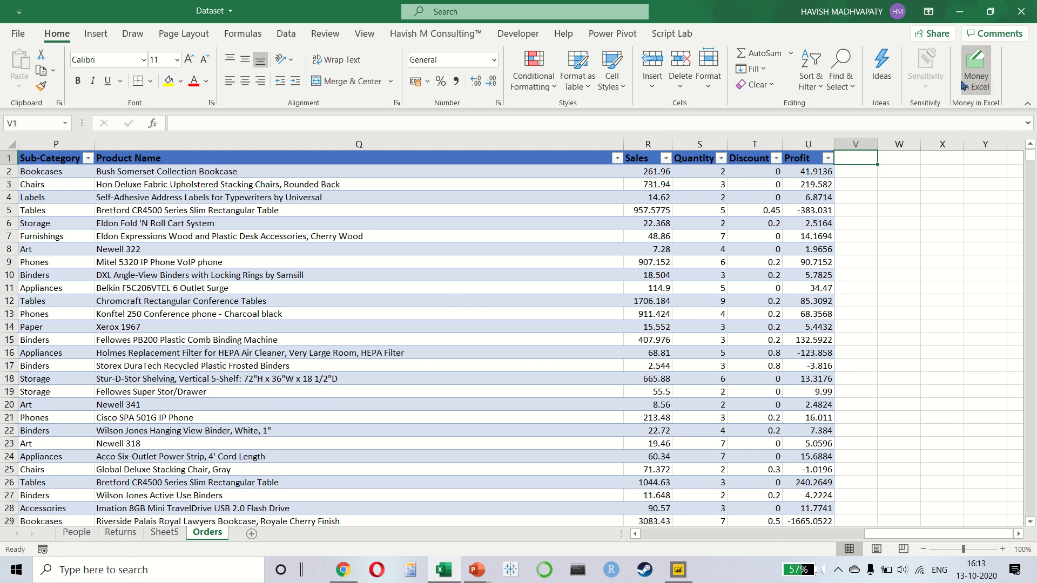
left_click_drag(878, 143, 957, 143)
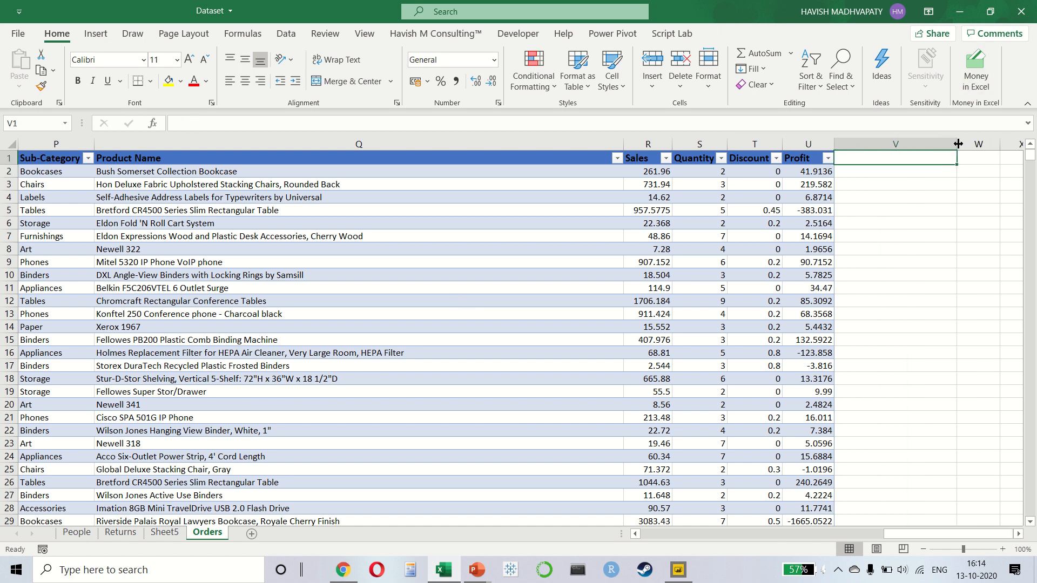
- Add a new table column by entering the header "Sale per Unit" in V1
type("Sale per")
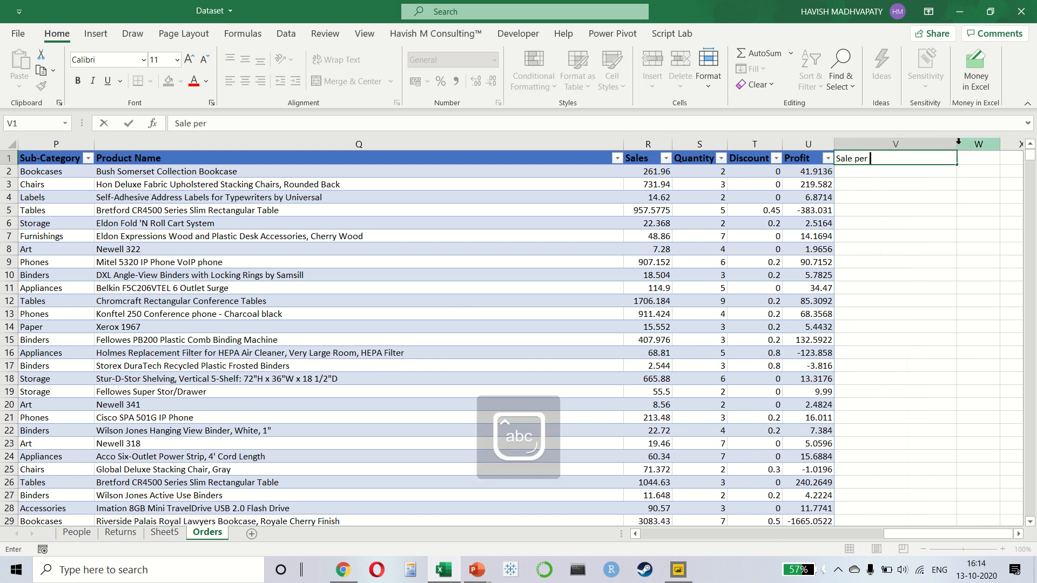
type(" Unit")
key("Return")
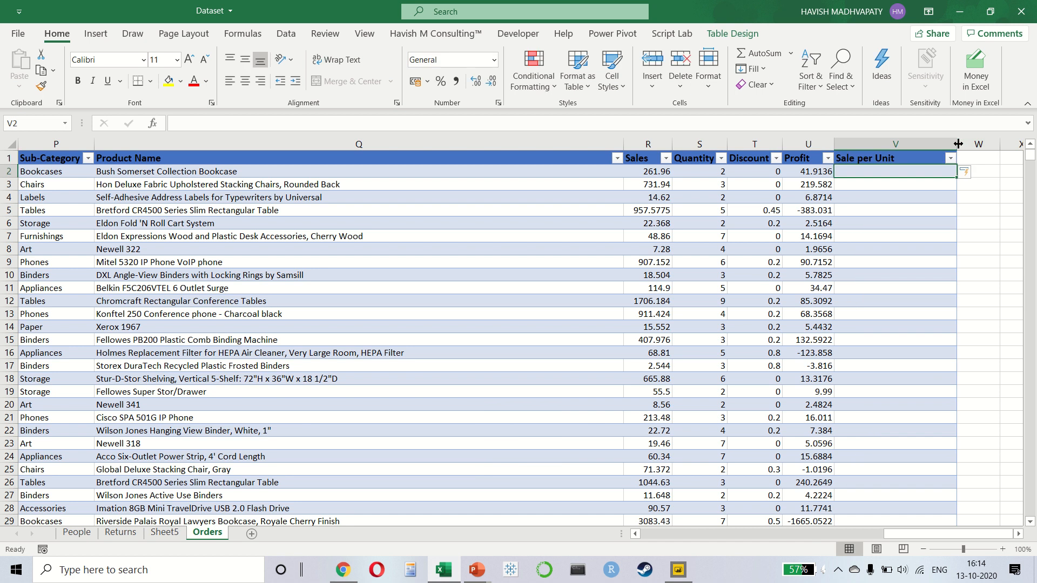
type("=")
key("Left")
key("Left")
key("Left")
key("Left")
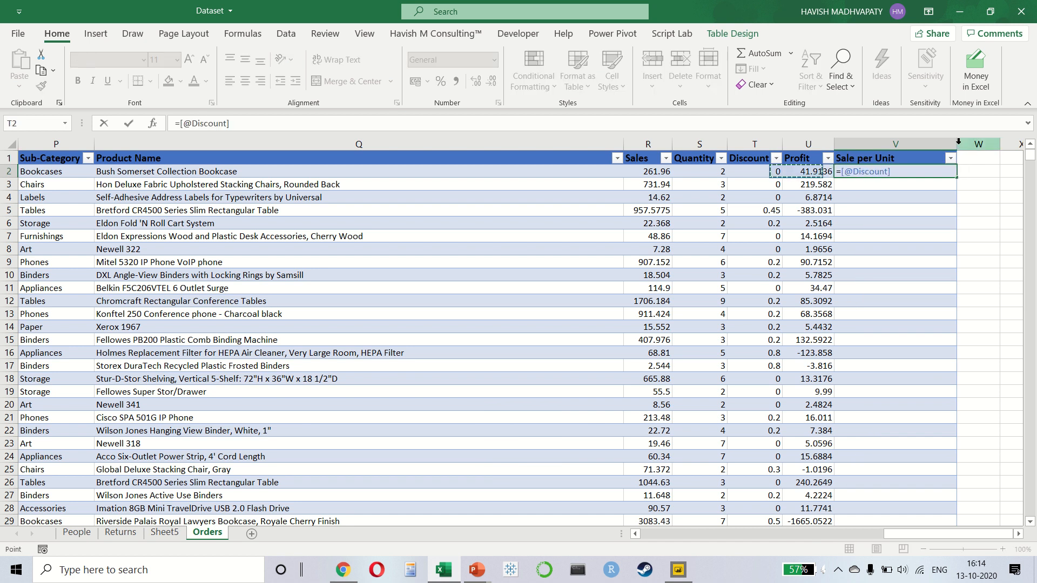
type("/")
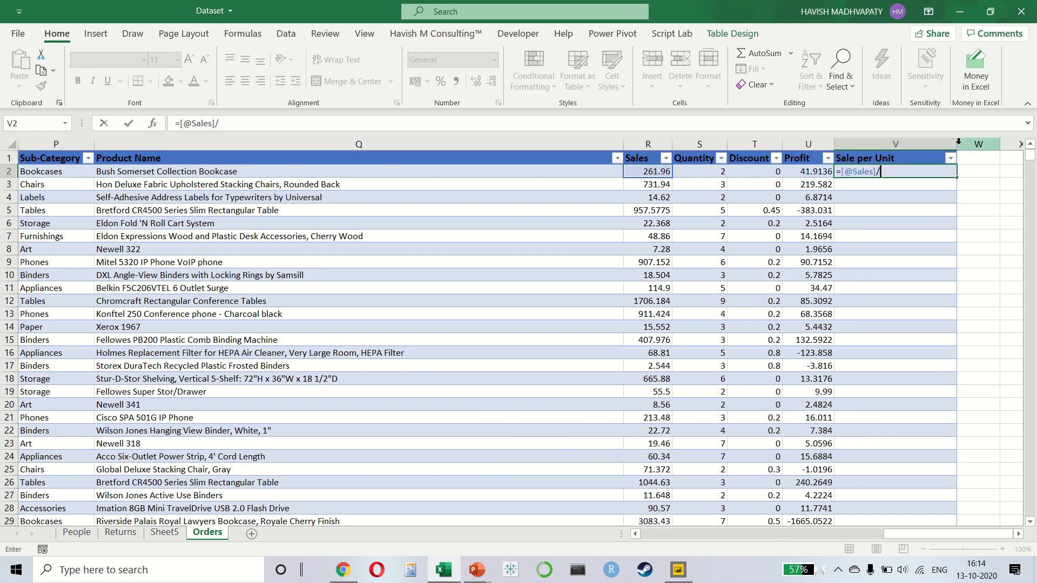
key("Left")
key("Left")
key("Left")
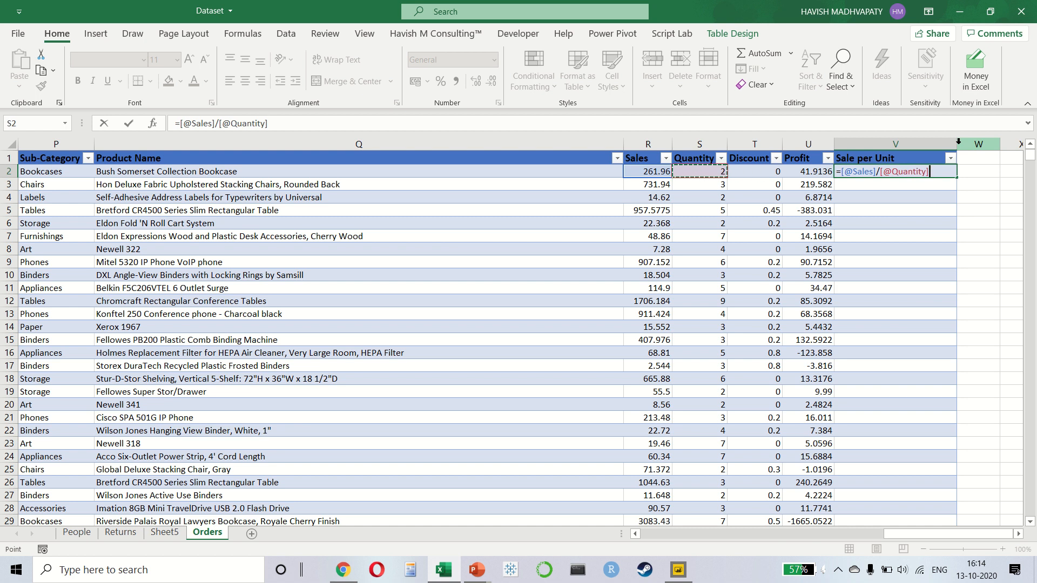
key("ctrl+Return")
key("ctrl+Down")
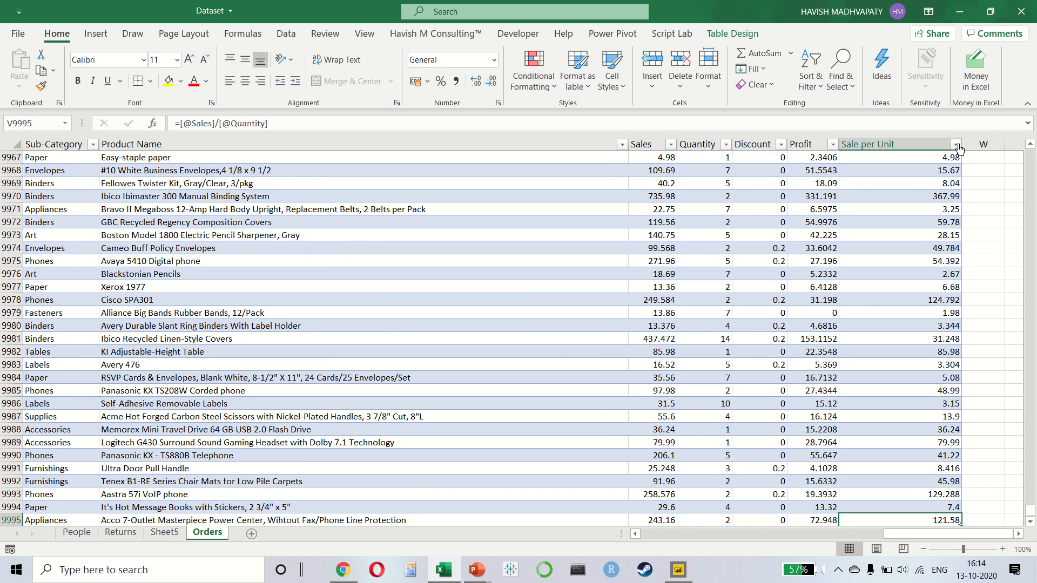
key("ctrl+Up")
key("ctrl+Down")
key("ctrl+Up")
key("Down")
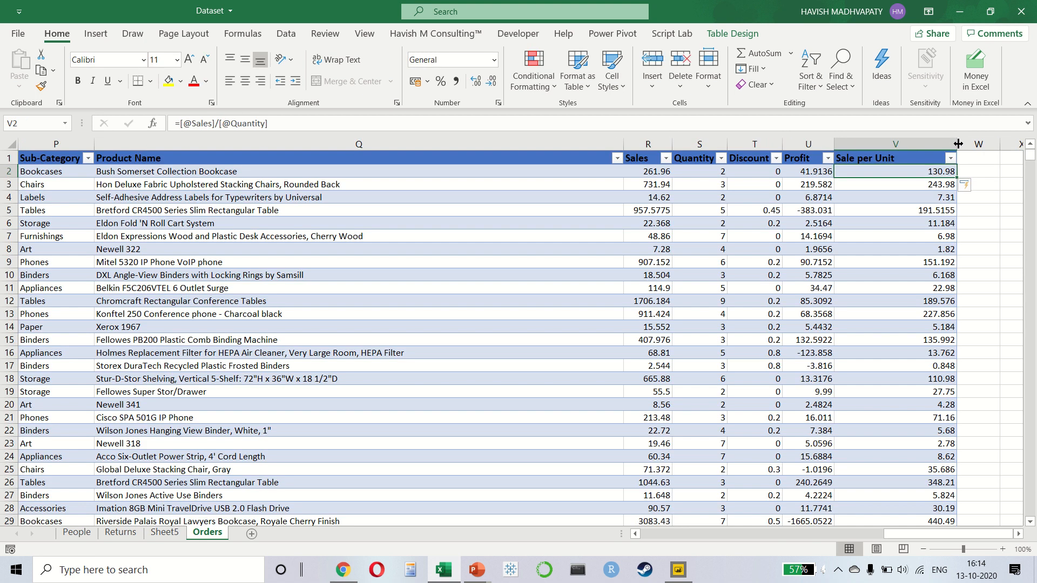
- Undo the Sale per Unit formula and header so column V is empty again
key("ctrl+z")
key("ctrl+z")
key("ctrl+z")
key("ctrl+z")
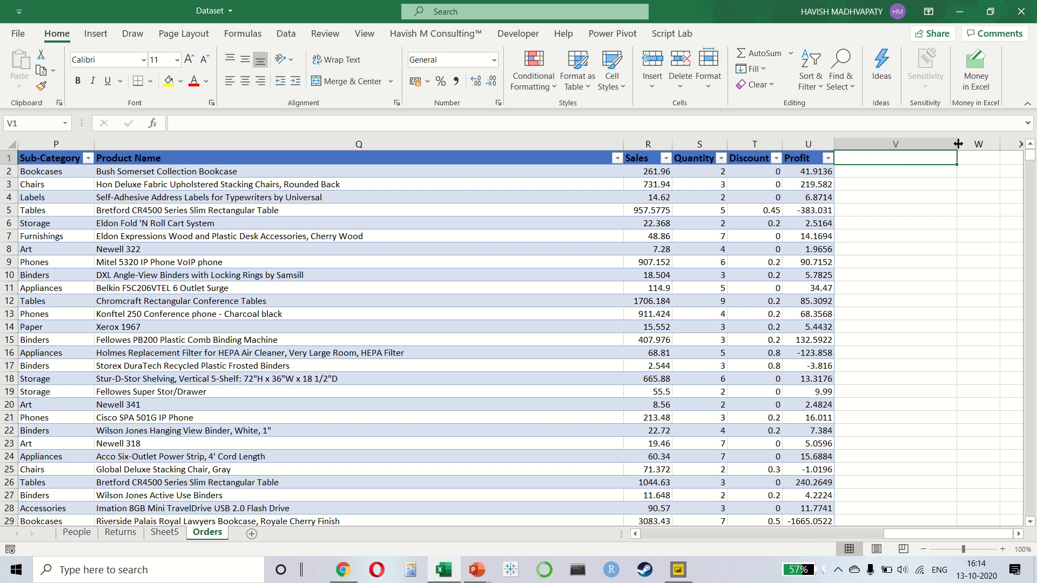
key("alt+Tab")
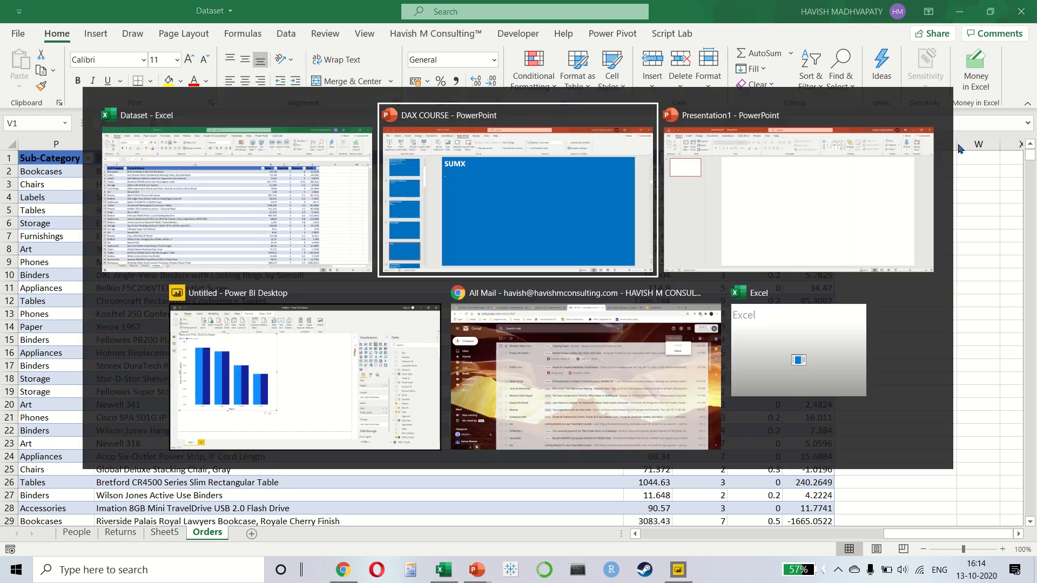
key("alt+Tab")
key("alt+Tab")
key("alt+shift+Tab")
key("alt+shift+Tab")
key("Escape")
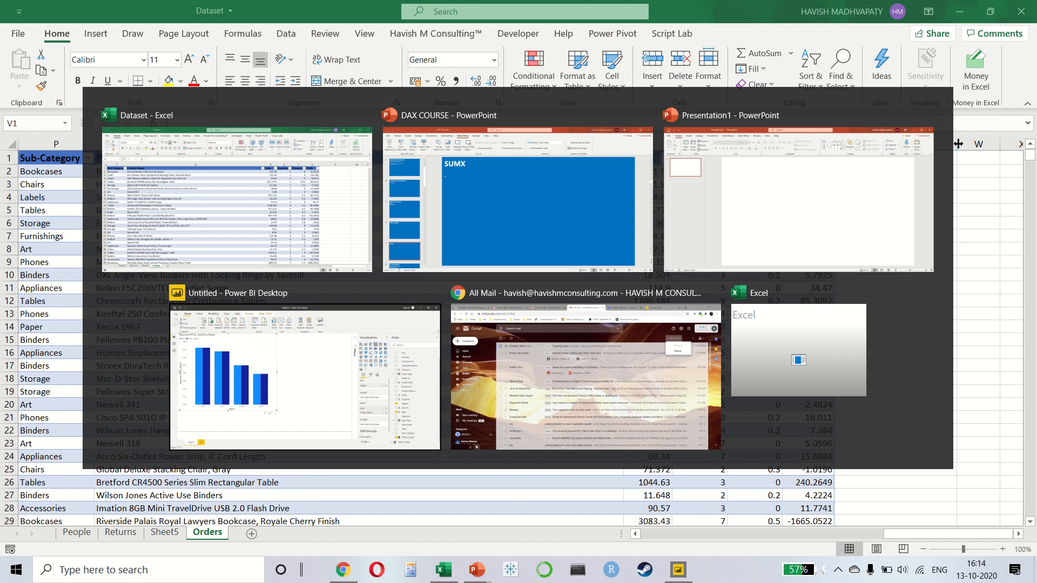
- Rename the Sheet5 worksheet as Pivot
left_click(168, 537)
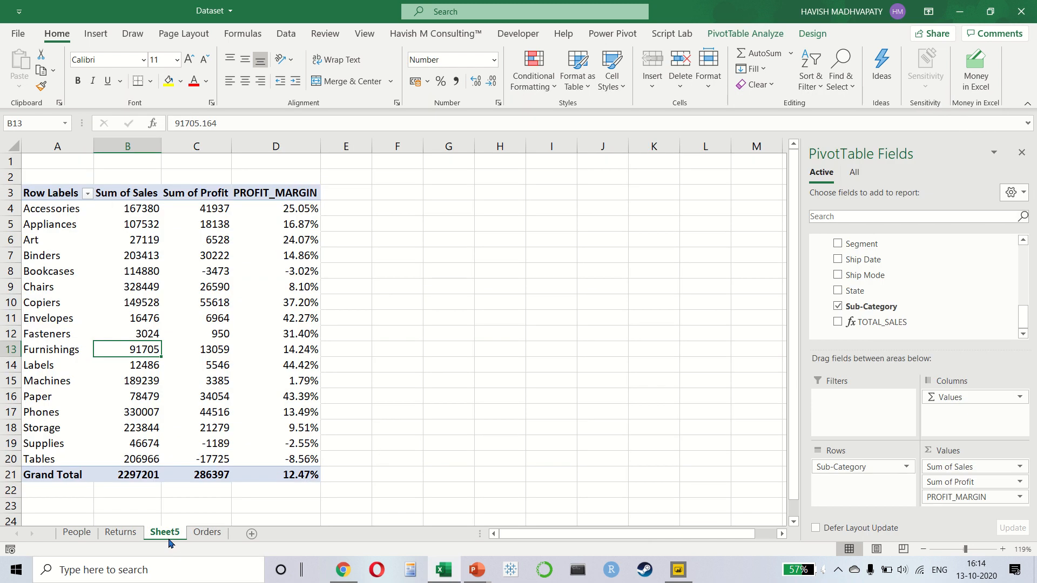
double_click(169, 538)
type("Pivot")
key("Return")
- Copy the entire PivotTable and paste a duplicate below it starting at cell A26
left_click(191, 412)
key("ctrl+a")
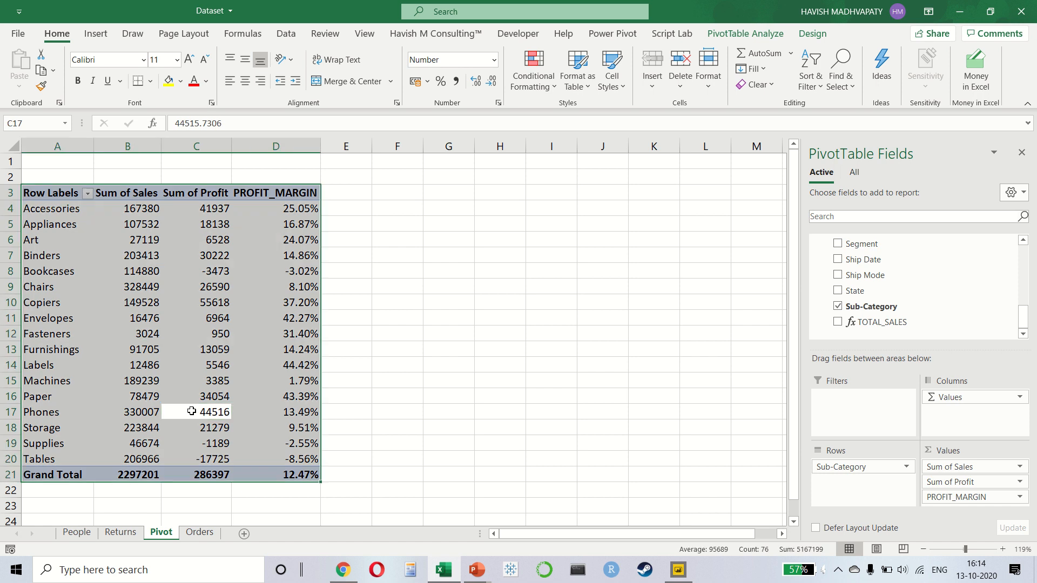
key("ctrl+c")
scroll(189, 412, "down", 4)
left_click(76, 372)
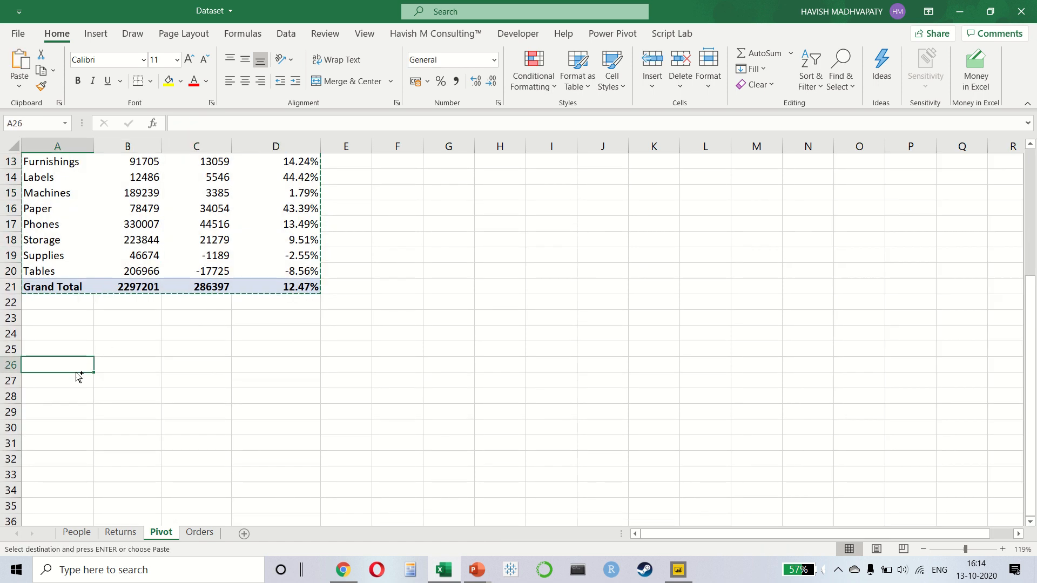
key("ctrl+v")
scroll(79, 377, "down", 5)
scroll(78, 377, "up", 2)
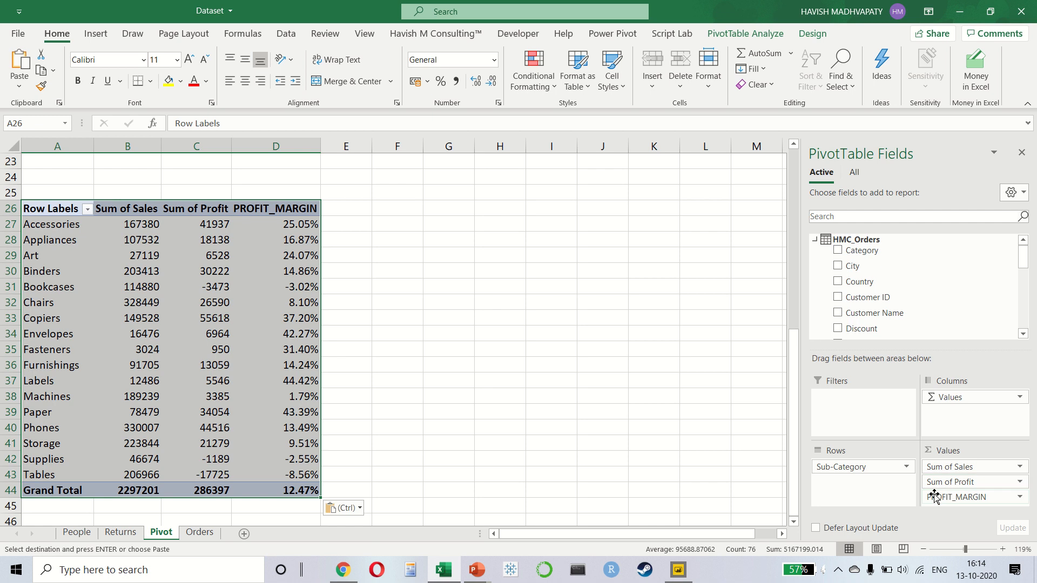
- Remove the PROFIT_MARGIN measure from the values of the duplicated PivotTable
left_click_drag(935, 496, 668, 440)
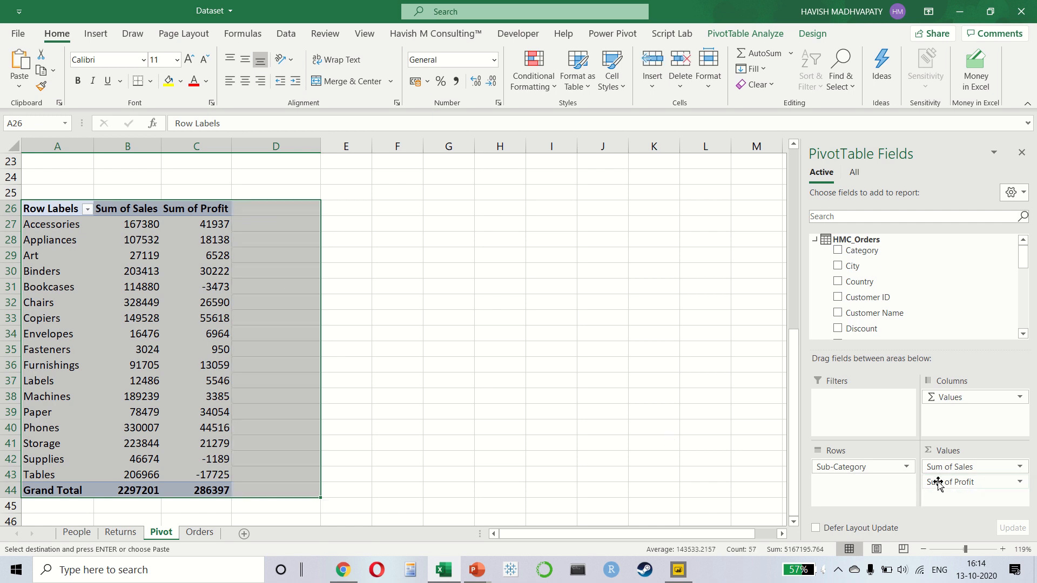
- Remove Sum of Profit and Sum of Sales from the values of the duplicated PivotTable
left_click_drag(938, 484, 805, 457)
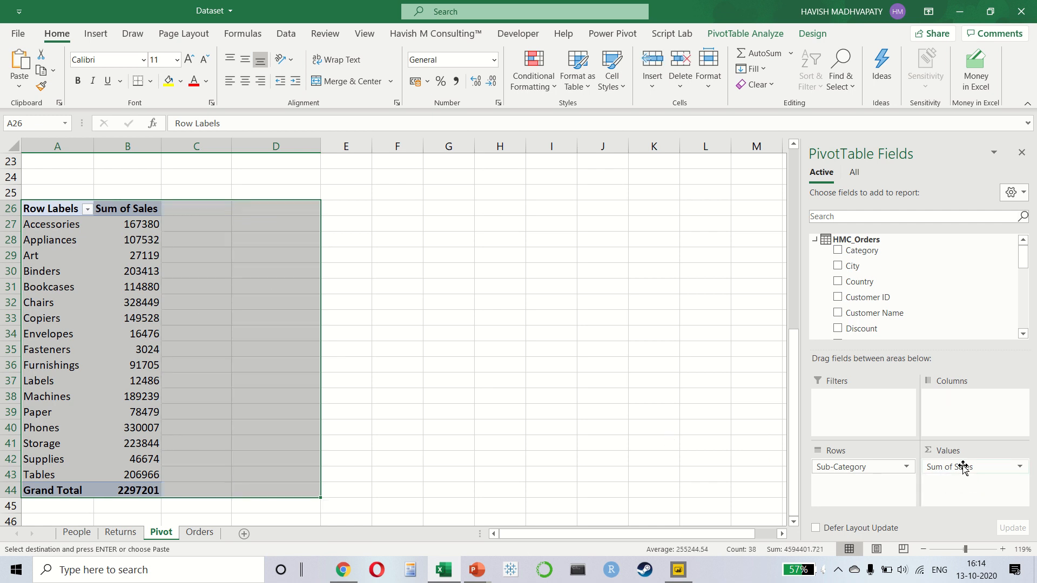
left_click_drag(961, 466, 695, 428)
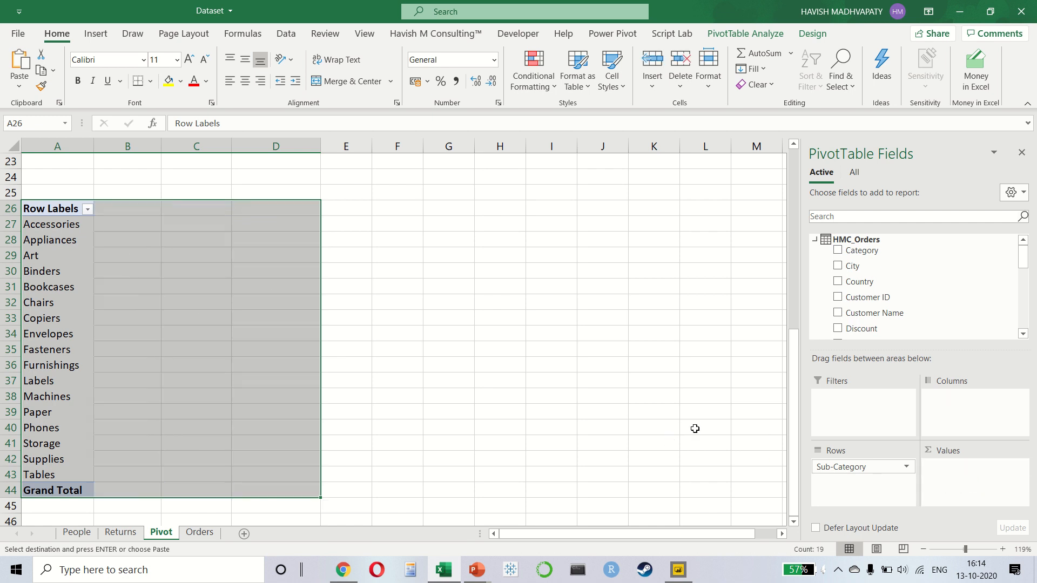
left_click(73, 310)
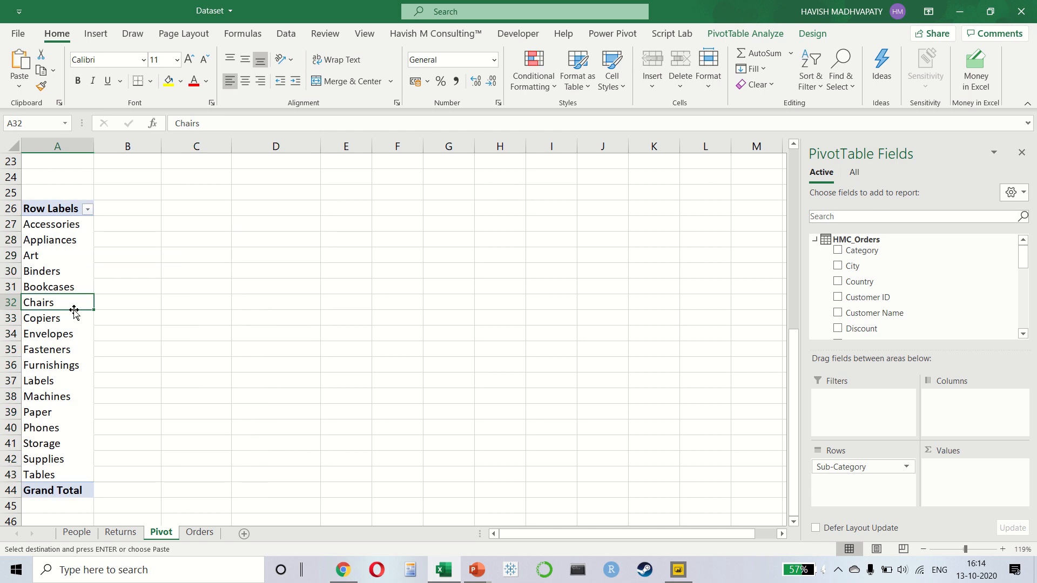
- Start a new Power Pivot measure on the HMC_Orders table and name it PER_UNIT_SALES
left_click(612, 33)
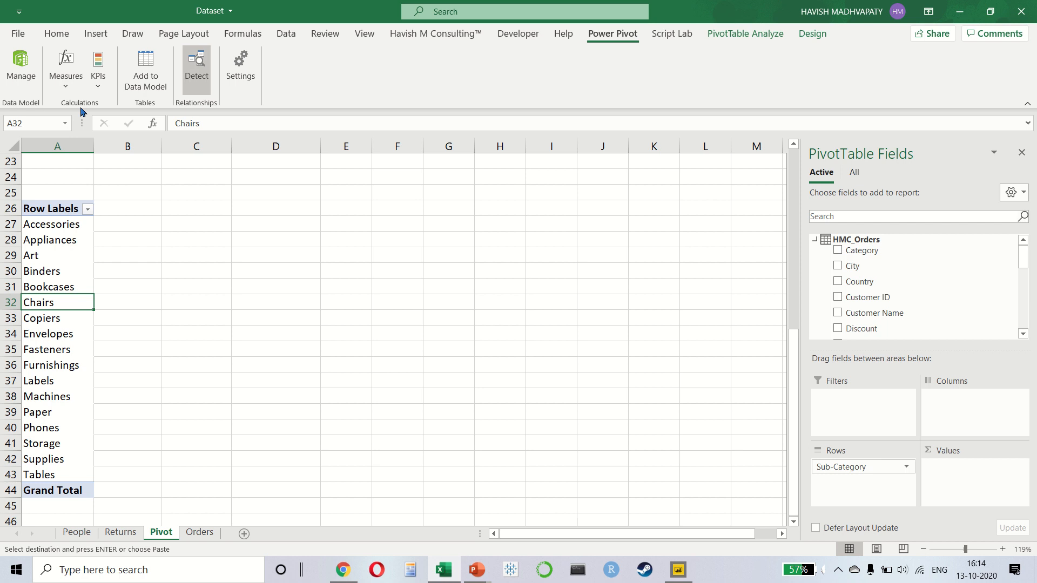
left_click(65, 87)
left_click(90, 105)
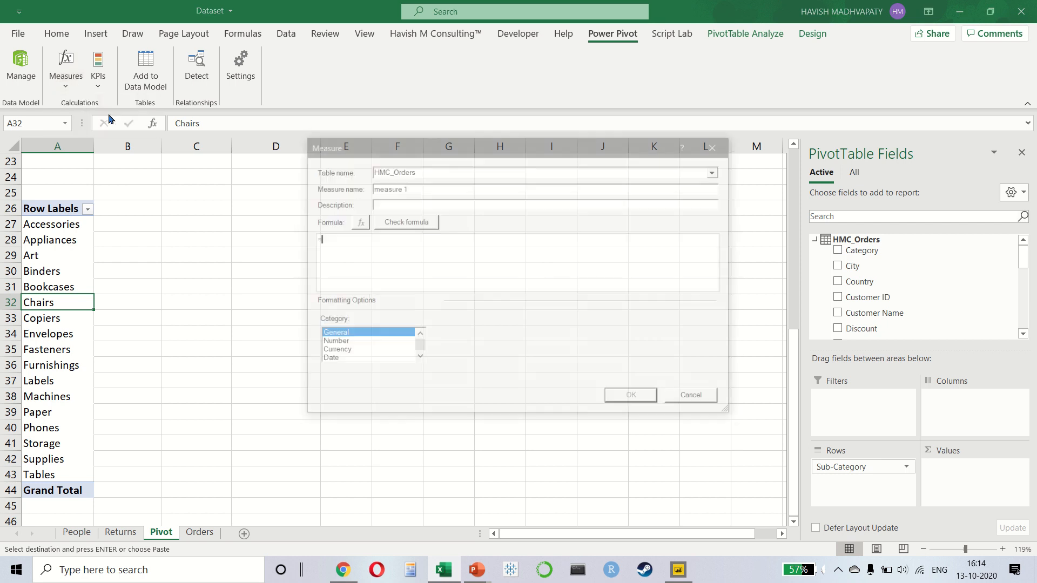
left_click_drag(405, 189, 359, 198)
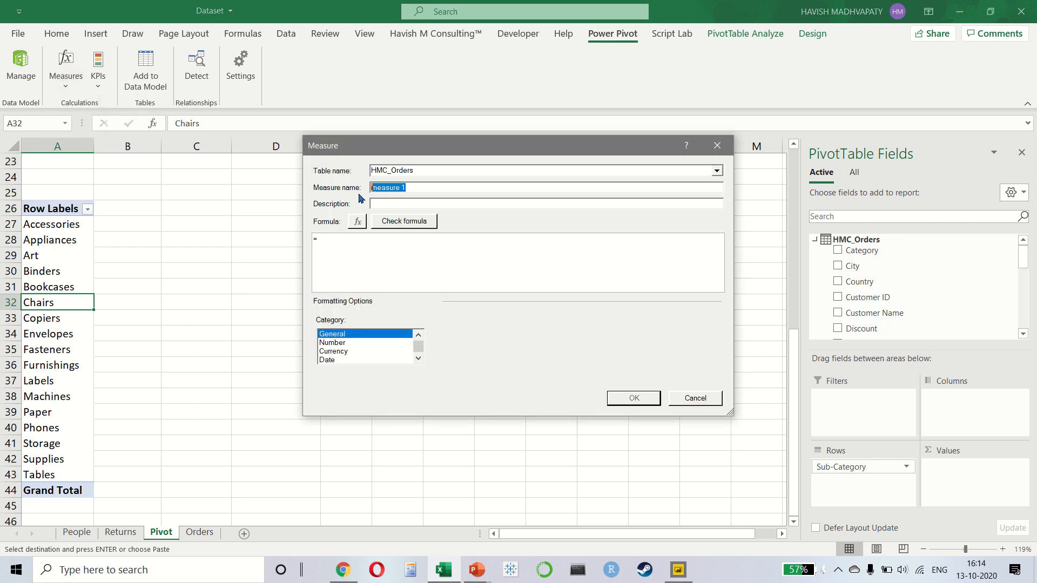
key("Caps_Lock")
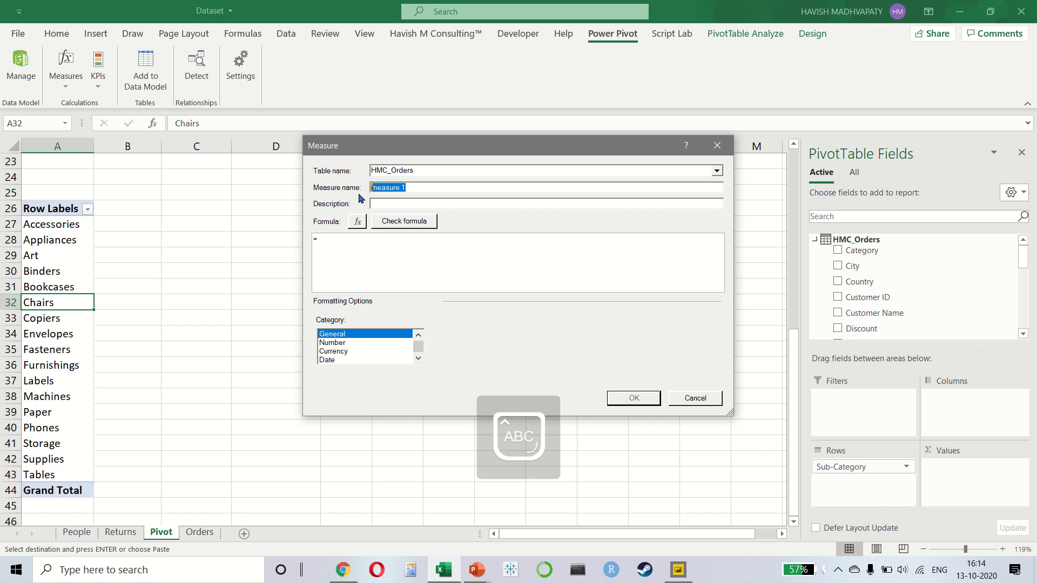
type("PER_")
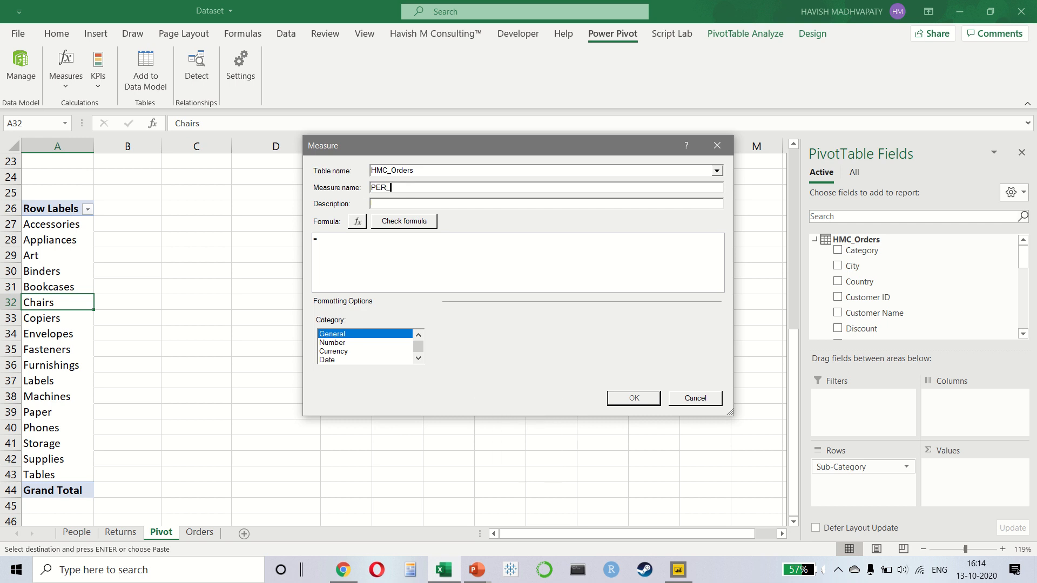
type("UNIT_SALES")
type("SUMX")
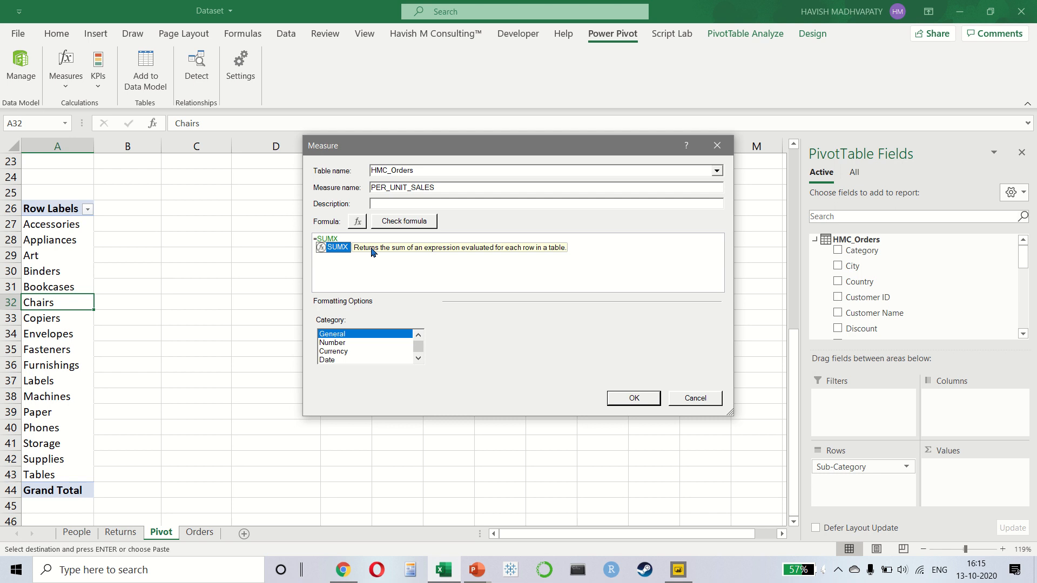
key("BackSpace")
key("BackSpace")
key("BackSpace")
key("BackSpace")
- Begin the measure formula with the AVERAGEX function, using HMC_Orders as its table argument
type("AVER")
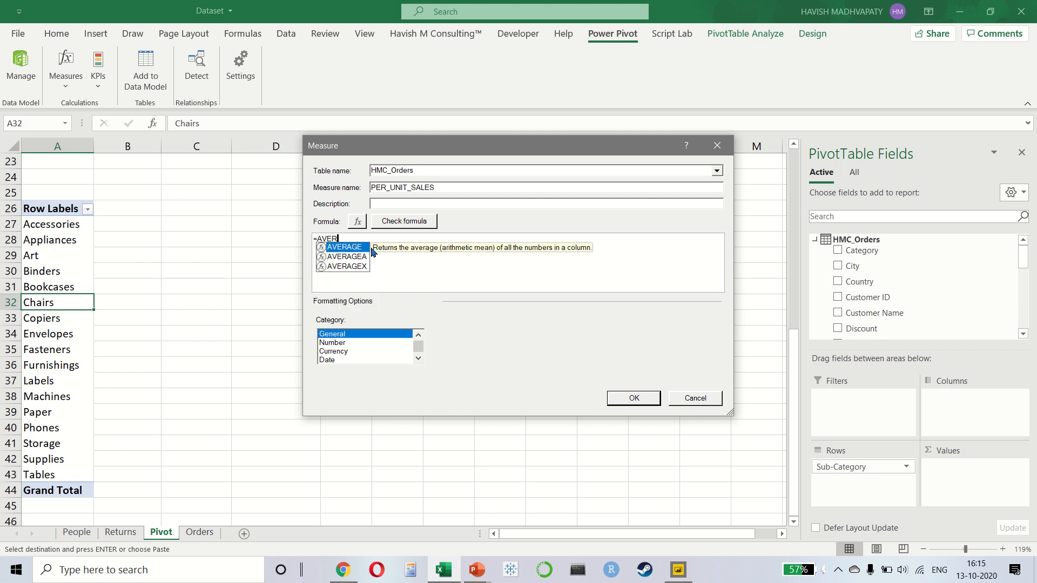
key("Down")
key("Down")
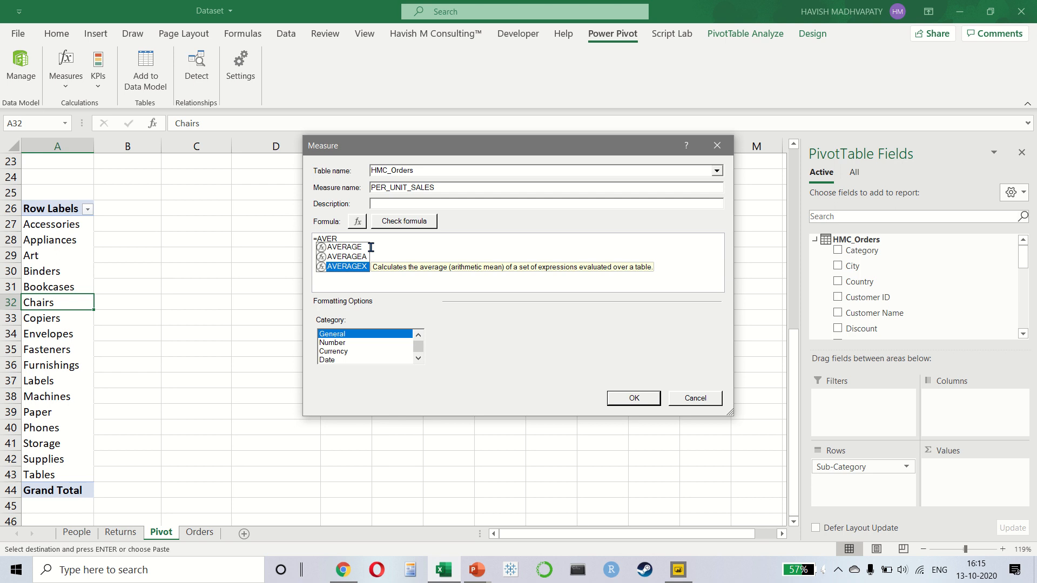
key("Tab")
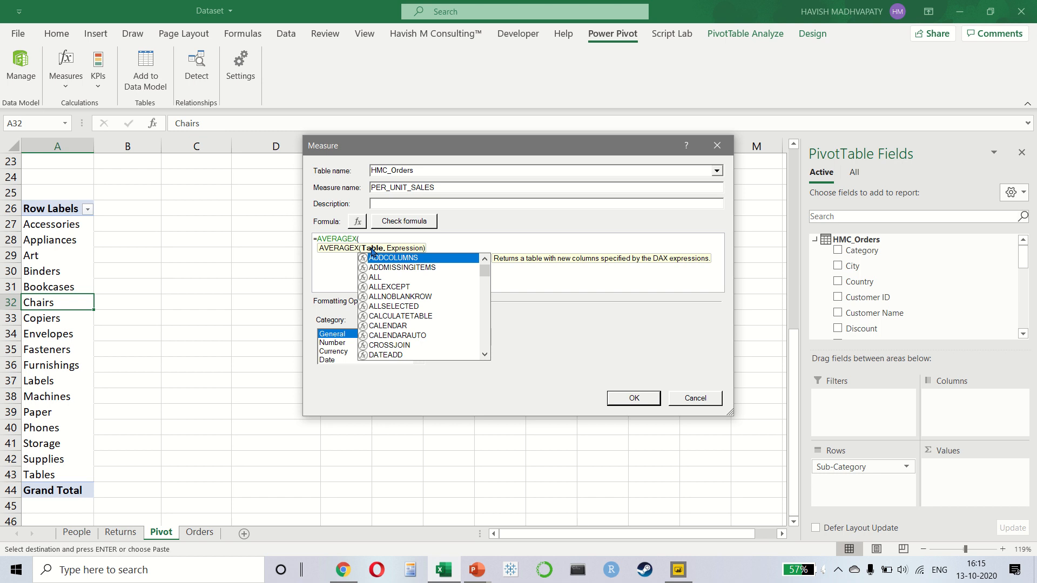
type("HM")
key("Tab")
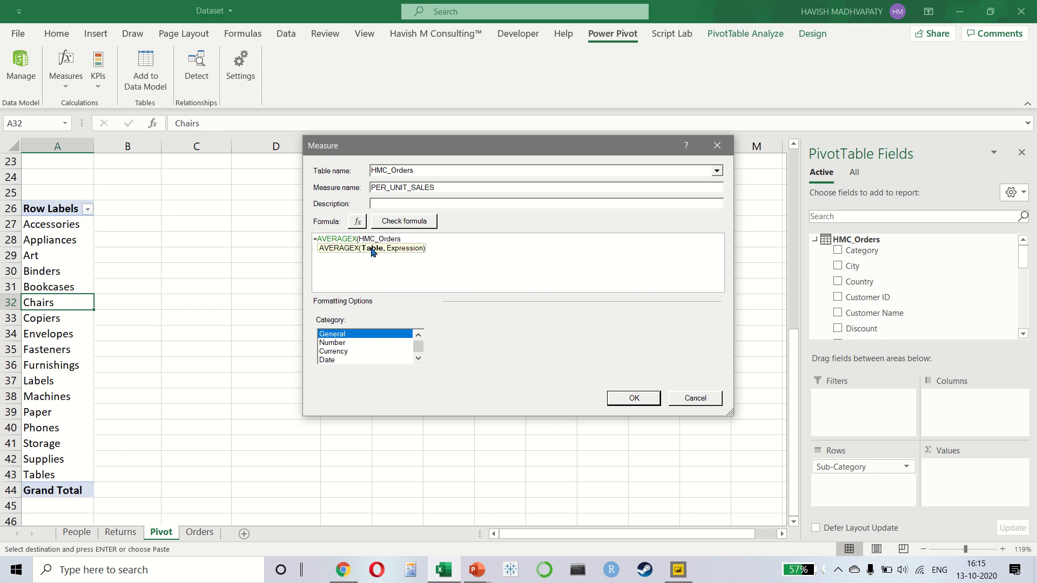
- Complete the formula with the expression HMC_Orders[Sales] / HMC_Orders[Quantity], check it for errors and create the measure
type(",")
type("SALES")
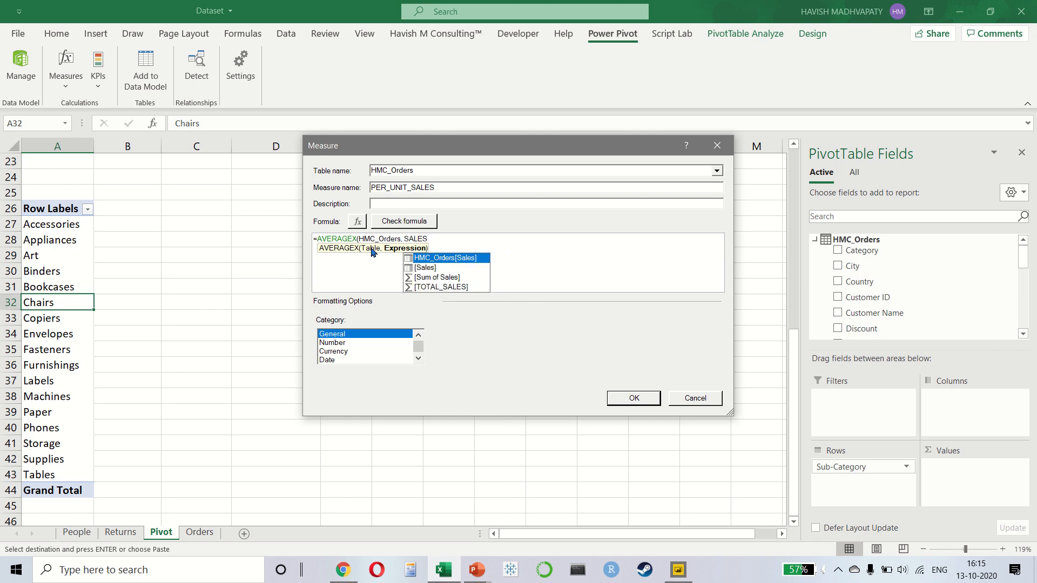
key("Tab")
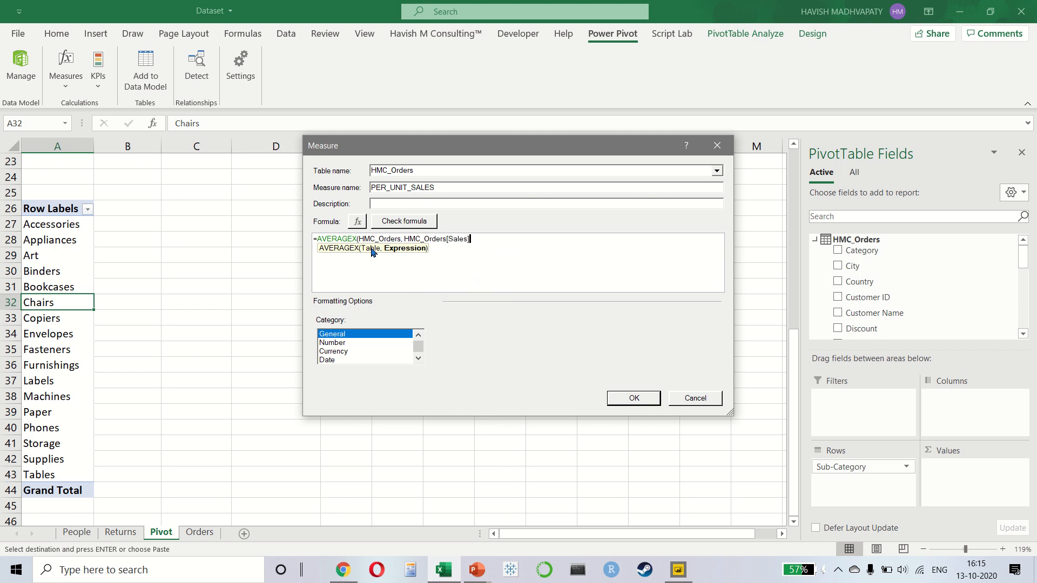
type("/ Q")
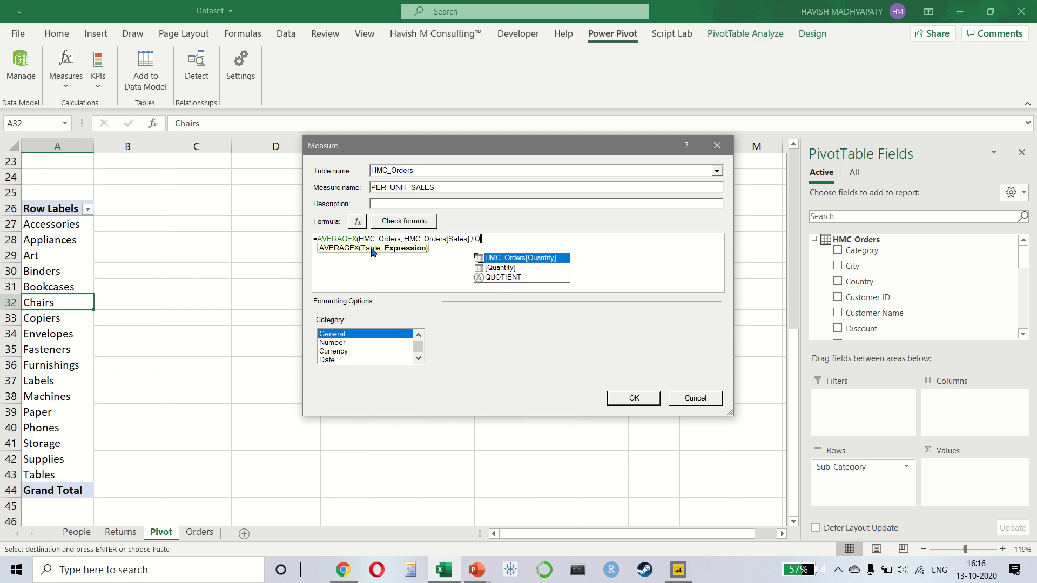
key("Tab")
type(")")
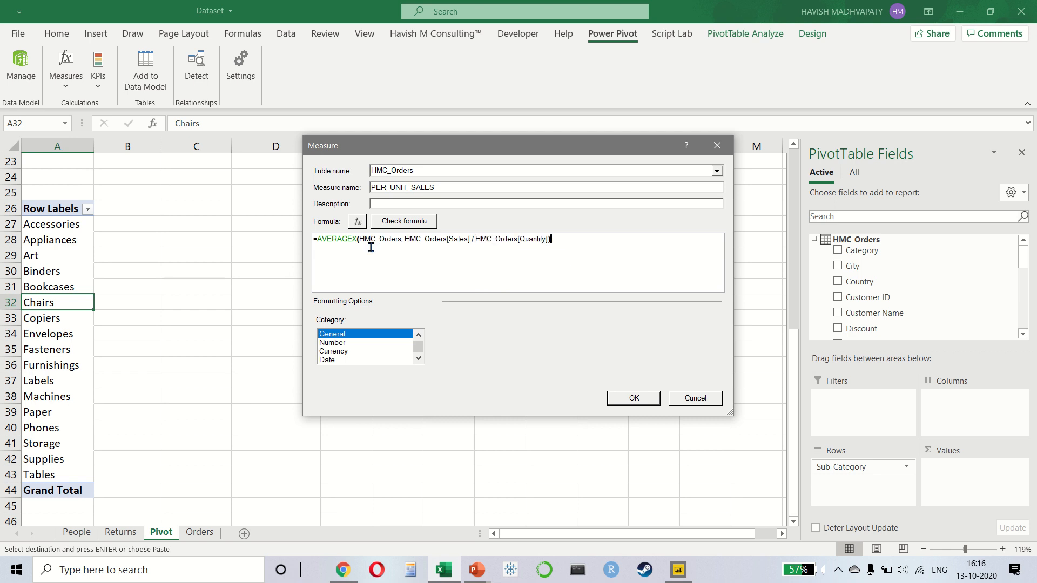
left_click(421, 226)
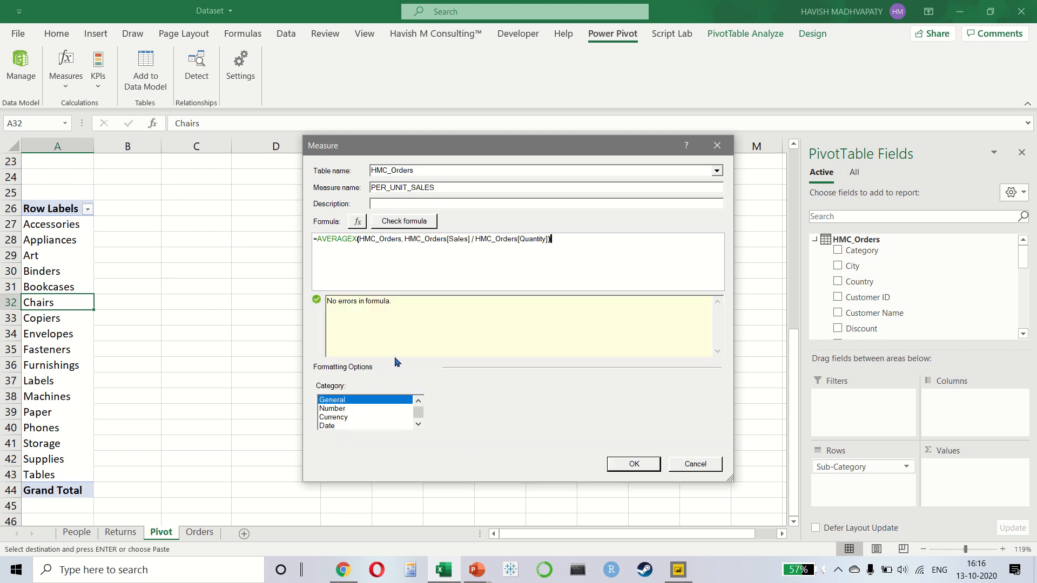
left_click(625, 463)
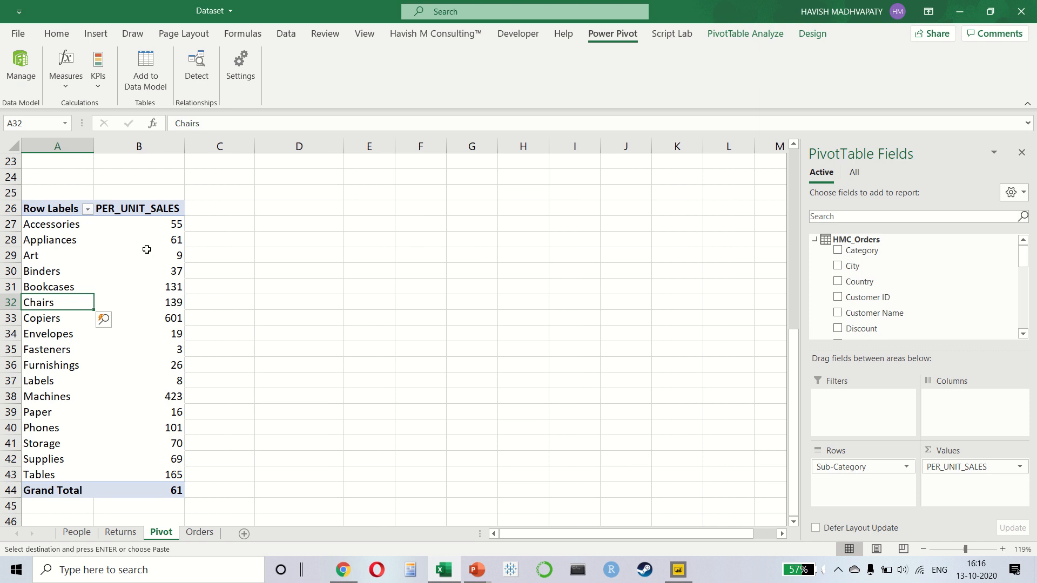
- Inspect the exact PER_UNIT_SALES value of Accessories and its row in the second PivotTable
left_click(149, 230)
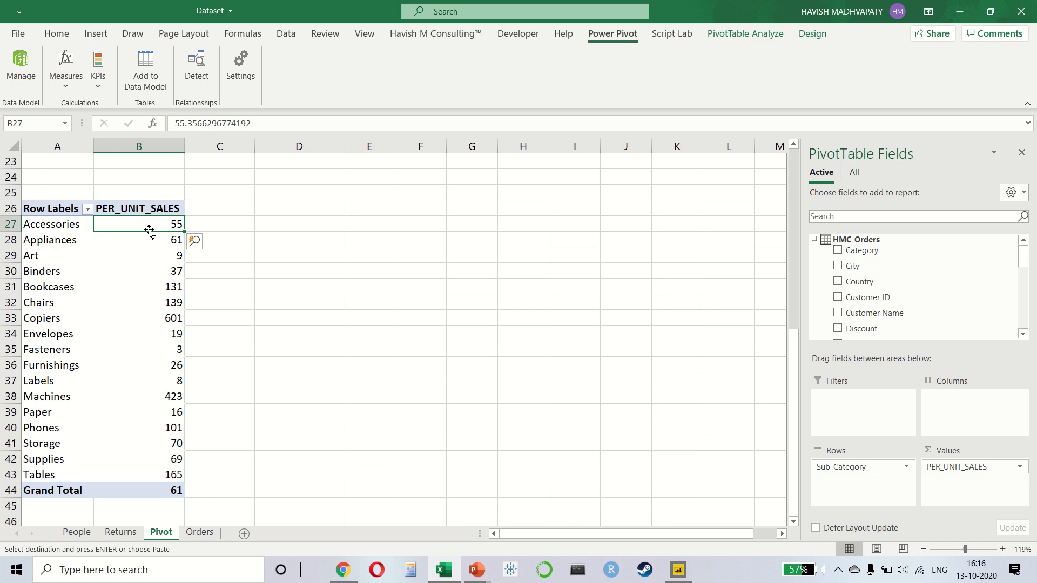
left_click(20, 224)
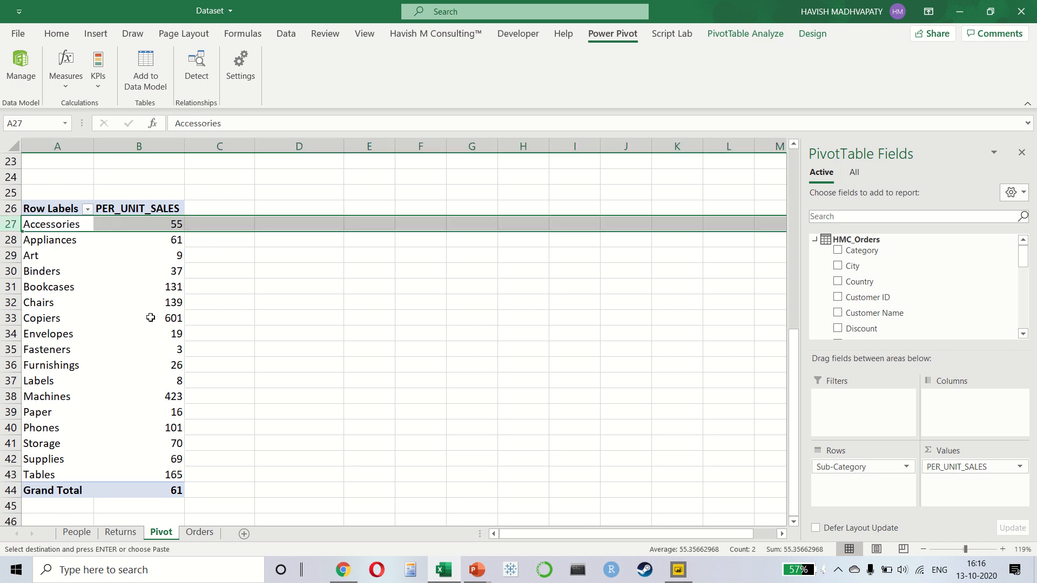
- Add a new column with the header SALES PER UNIT in cell V1 of the Orders sheet
left_click(199, 534)
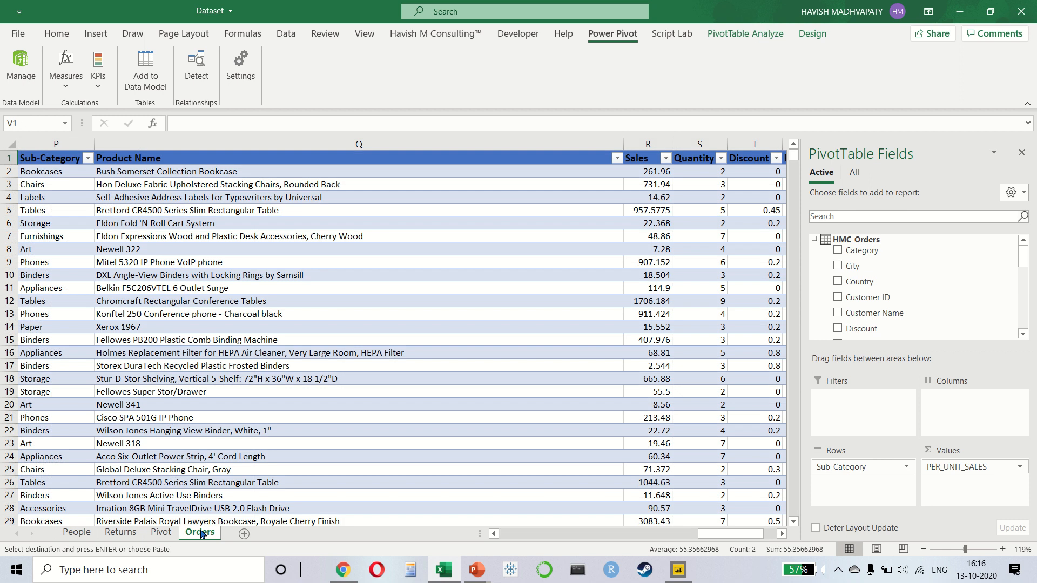
left_click(691, 234)
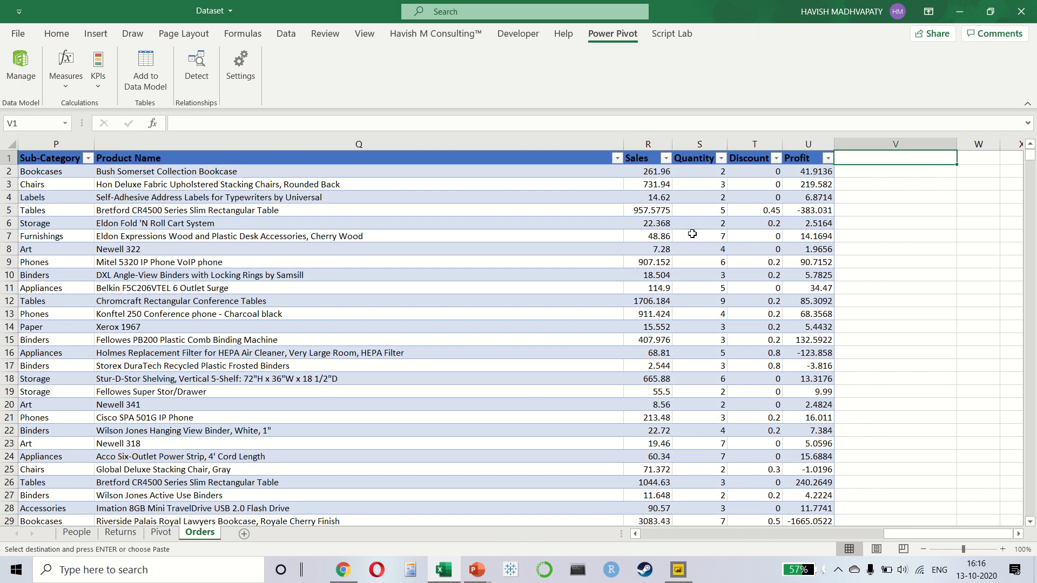
type("SALES PER UNIT")
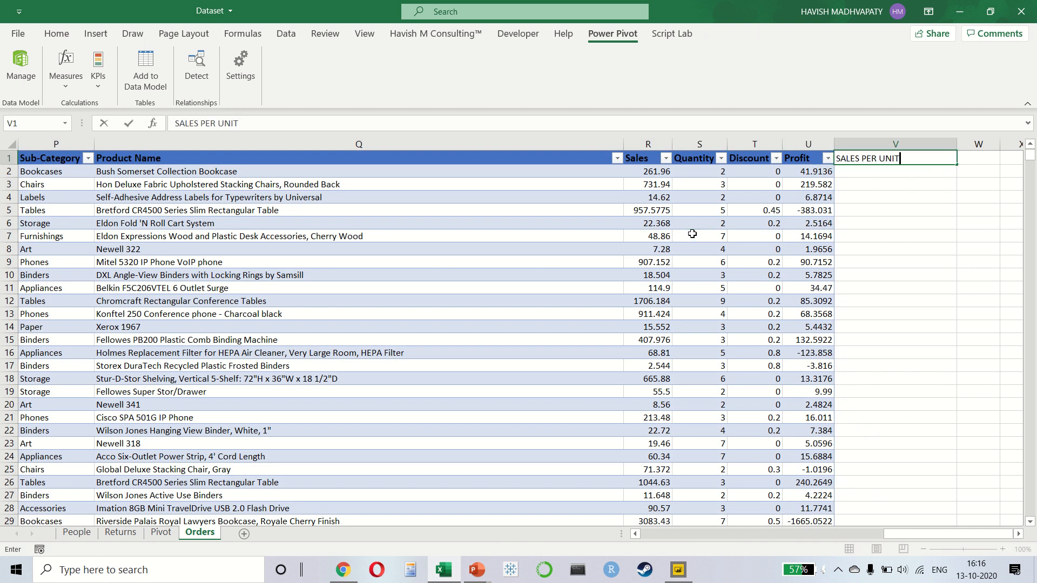
key("Return")
type("=")
key("Left")
key("Left")
key("Left")
key("Left")
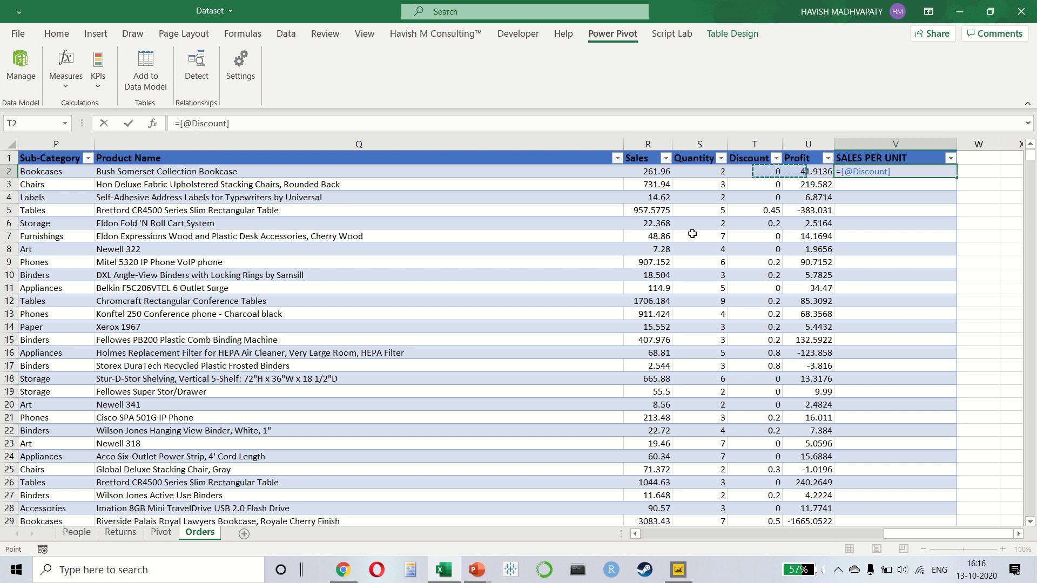
type("/")
key("Left")
key("Left")
key("Left")
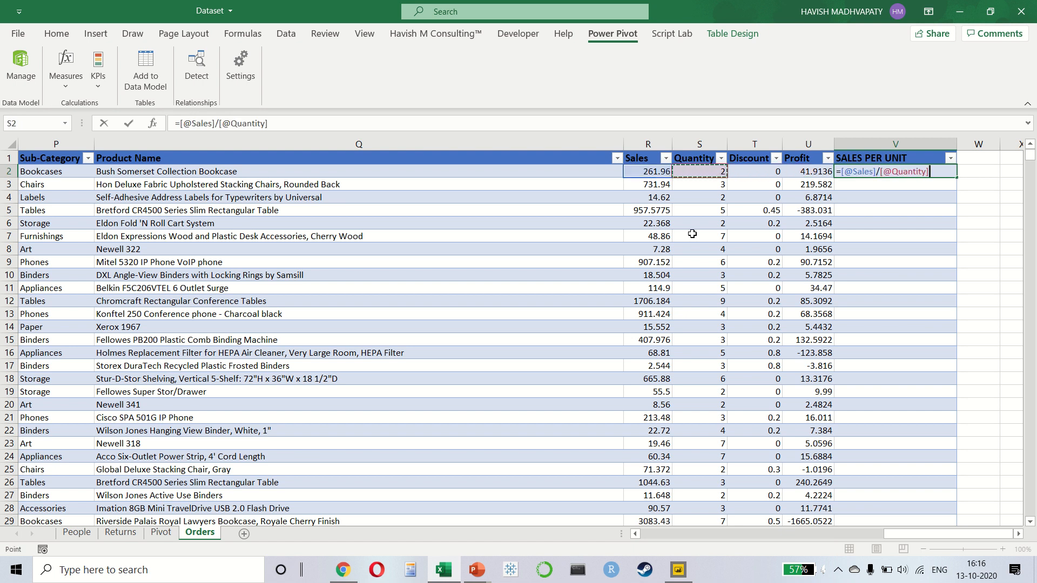
key("Right")
key("Left")
key("Right")
key("Left")
key("Return")
key("Up")
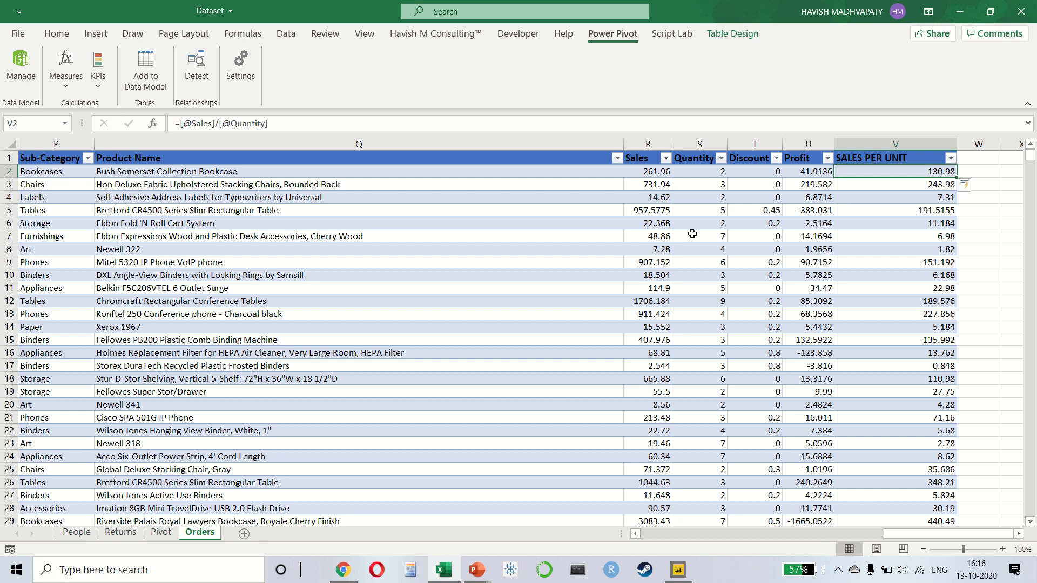
- Filter the Orders table's Sub-Category column to show only Accessories
key("ctrl+Left")
key("Right")
key("Right")
key("Right")
key("Right")
key("Right")
key("Right")
key("Right")
key("Right")
key("Right")
key("Right")
key("Right")
key("Right")
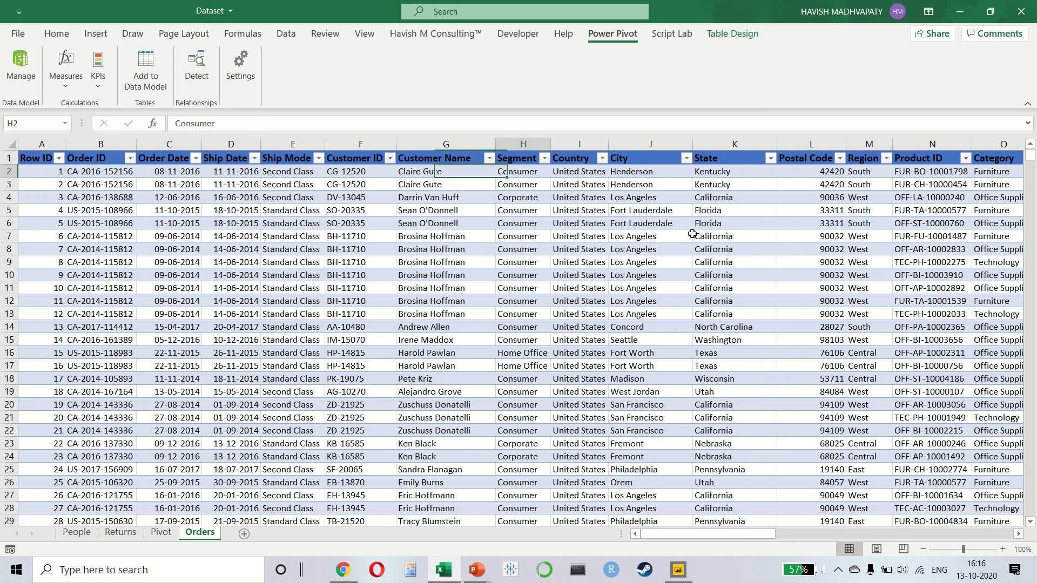
key("Right")
key("Right")
key("Right")
key("Up")
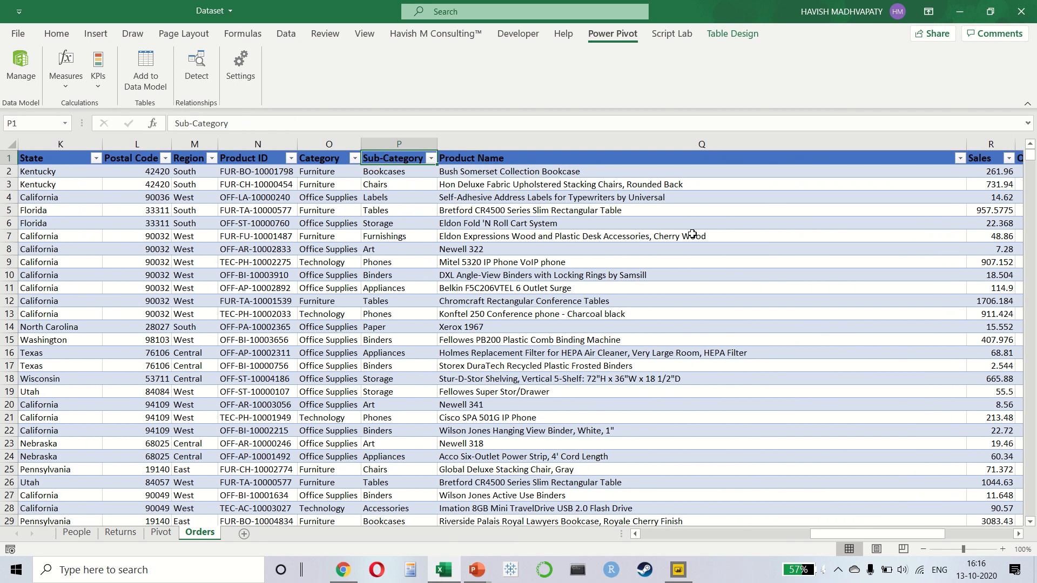
key("alt+Down")
key("Tab")
key("space")
key("Down")
key("space")
key("Return")
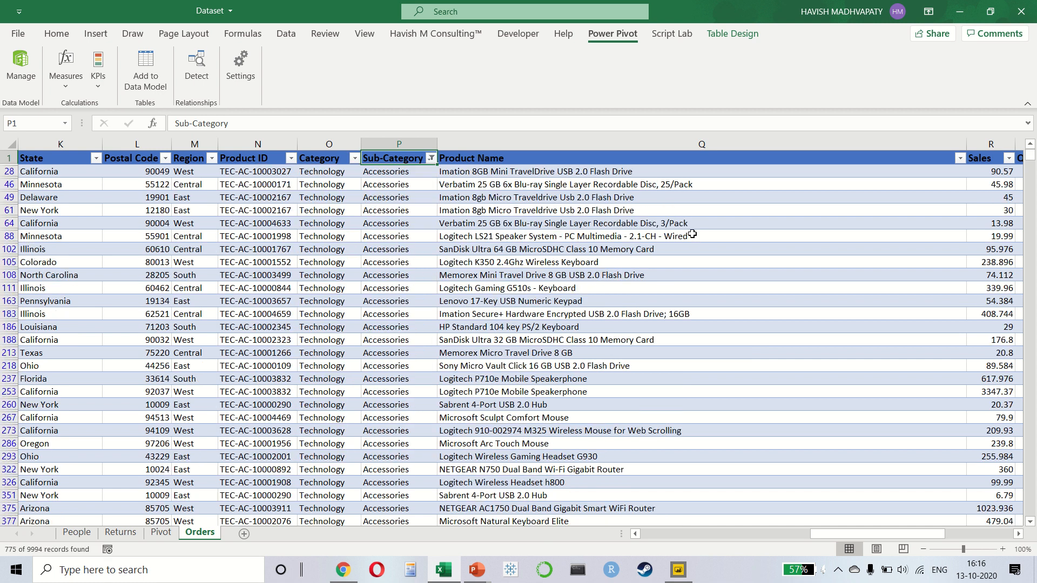
- Select all filtered SALES PER UNIT values from V28 down to the last row to check their average
key("Right")
key("Right")
key("Right")
key("Right")
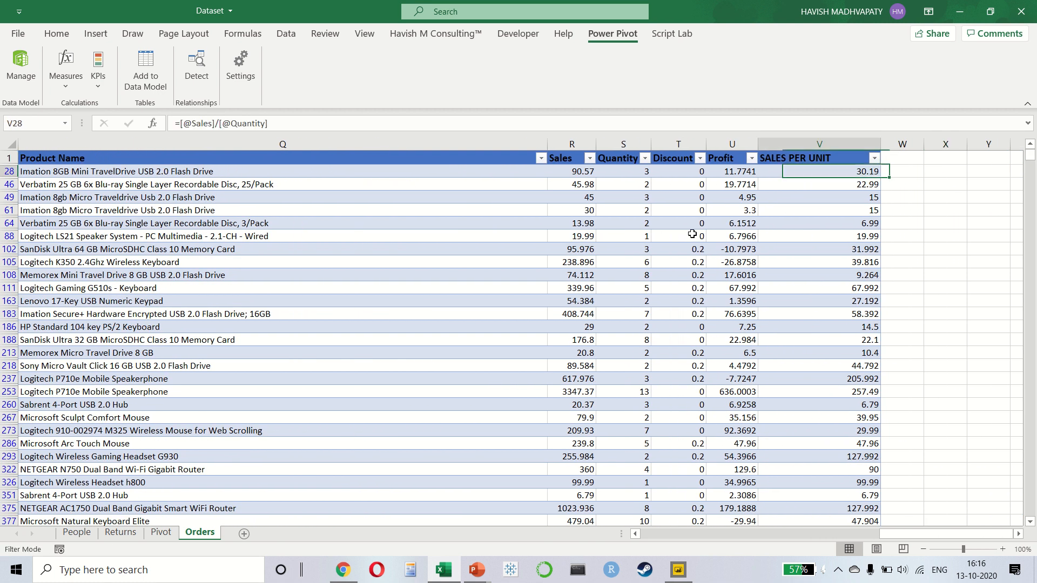
key("ctrl+shift+Down")
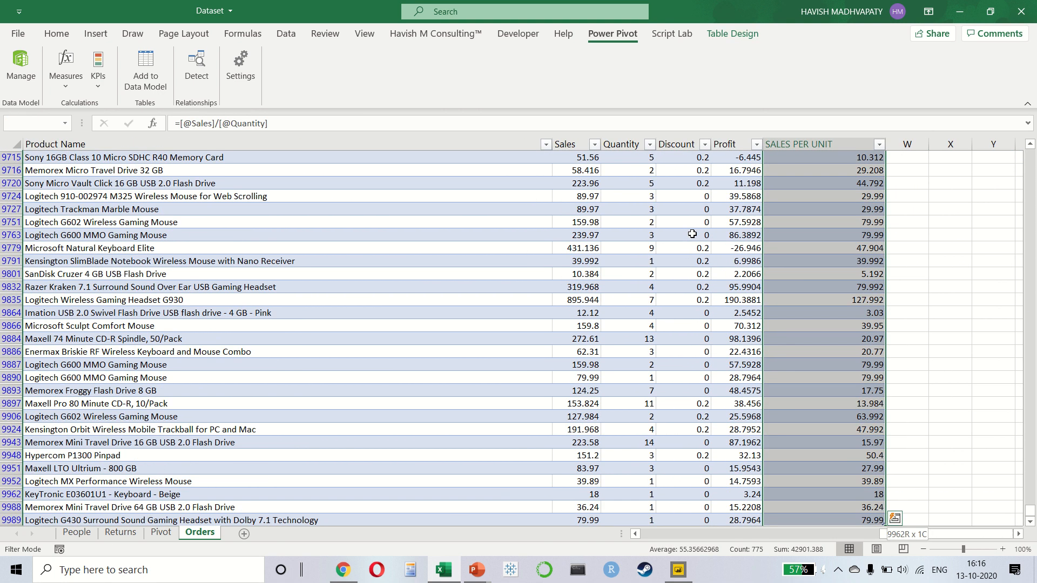
- Calculate the average of the SALES PER UNIT values in cell X28 with =AVERAGE(V28:V9989)
key("ctrl+Up")
key("Right")
key("Right")
type("=")
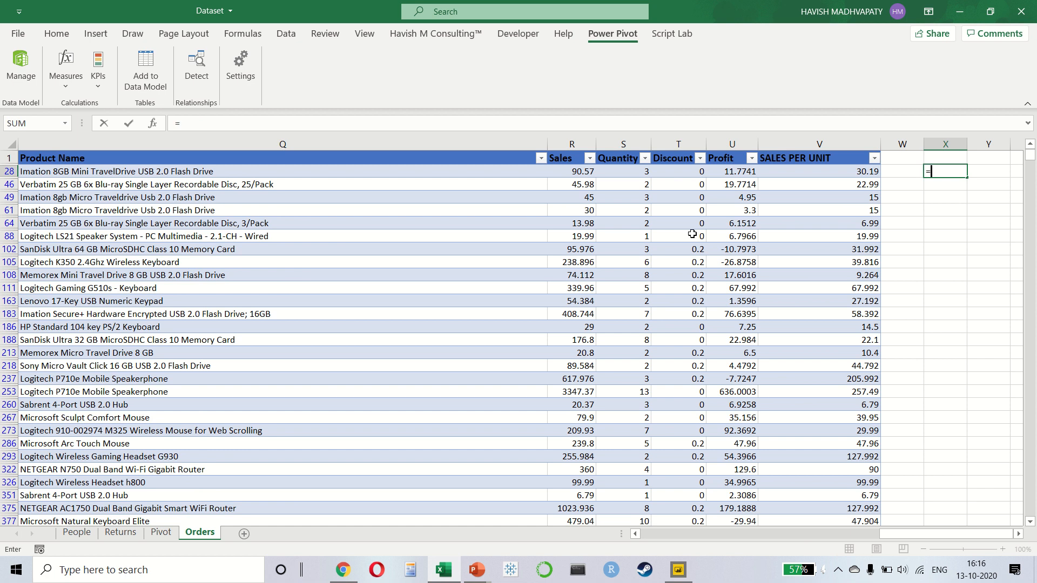
type("AVERAGE(")
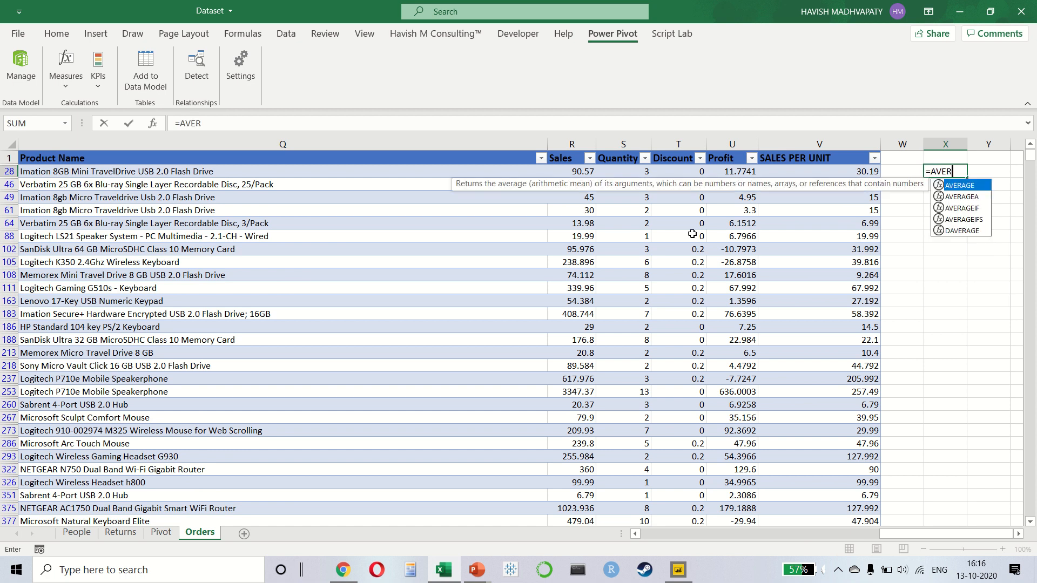
key("Left")
key("Left")
key("ctrl+shift+Down")
key("Return")
key("Up")
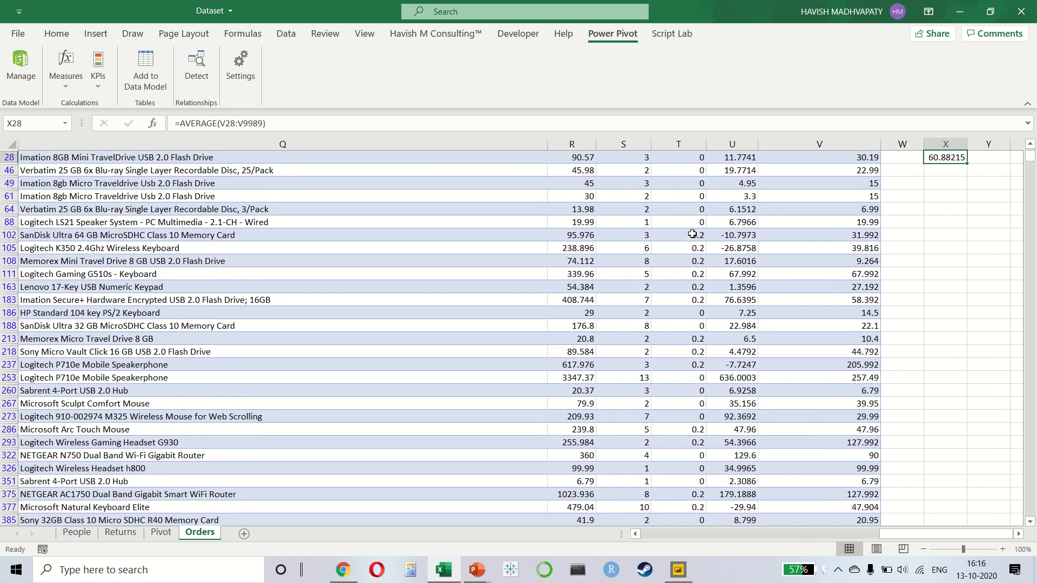
- Examine the filtered SALES PER UNIT rows from V28 to the last row against the average formula in X28
key("Left")
key("Right")
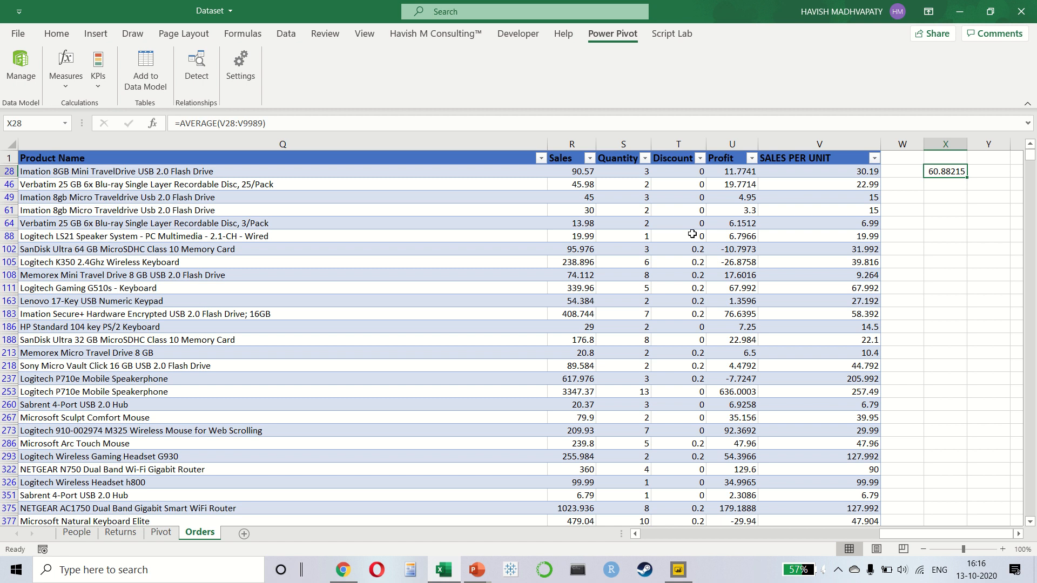
key("Left")
key("Right")
key("Left")
key("Left")
key("ctrl+Down")
key("Down")
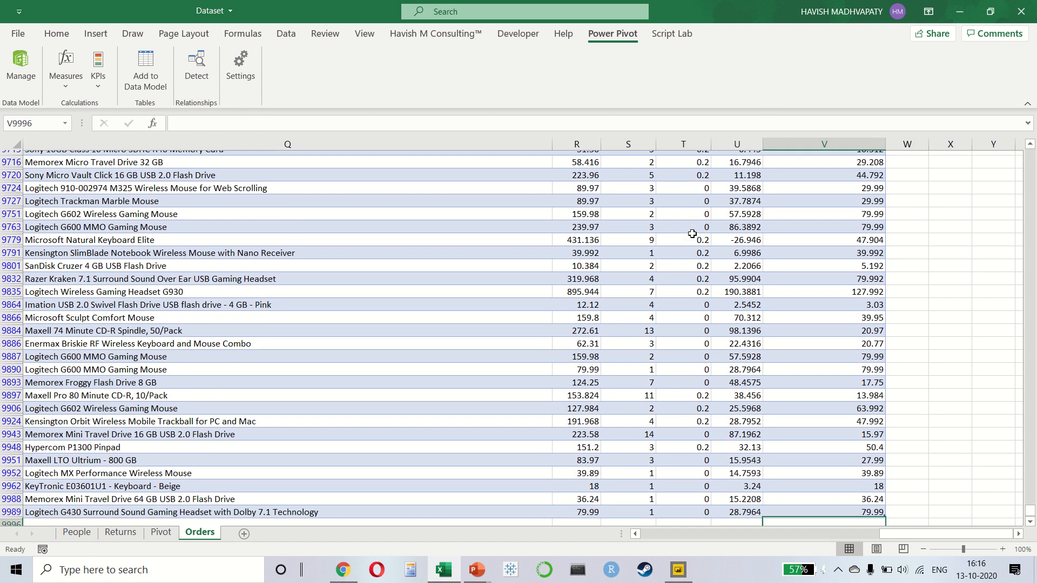
key("Up")
key("ctrl+Up")
key("Down")
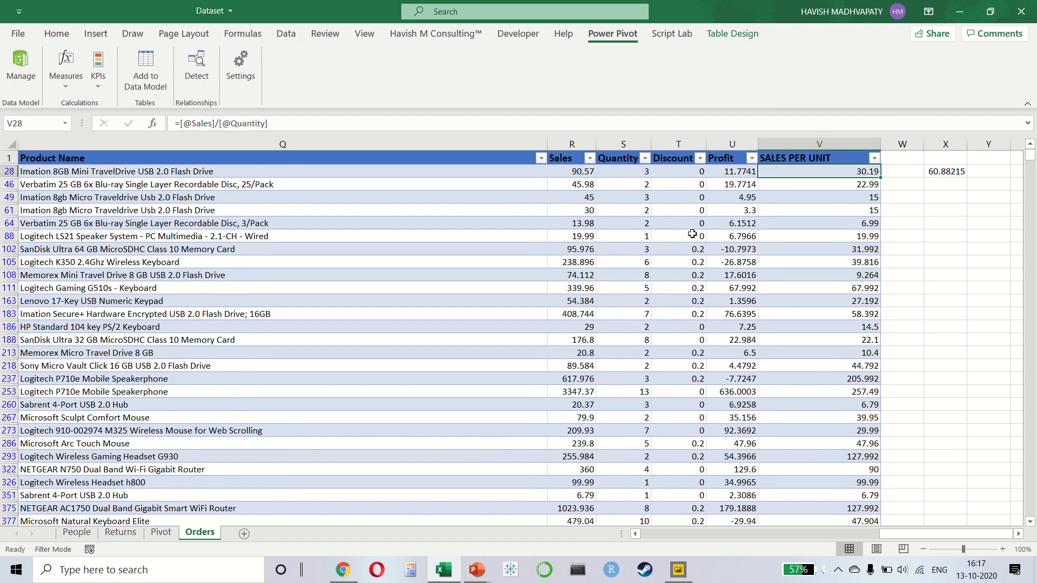
key("ctrl+shift+Down")
key("Right")
key("ctrl+Up")
key("Down")
key("Right")
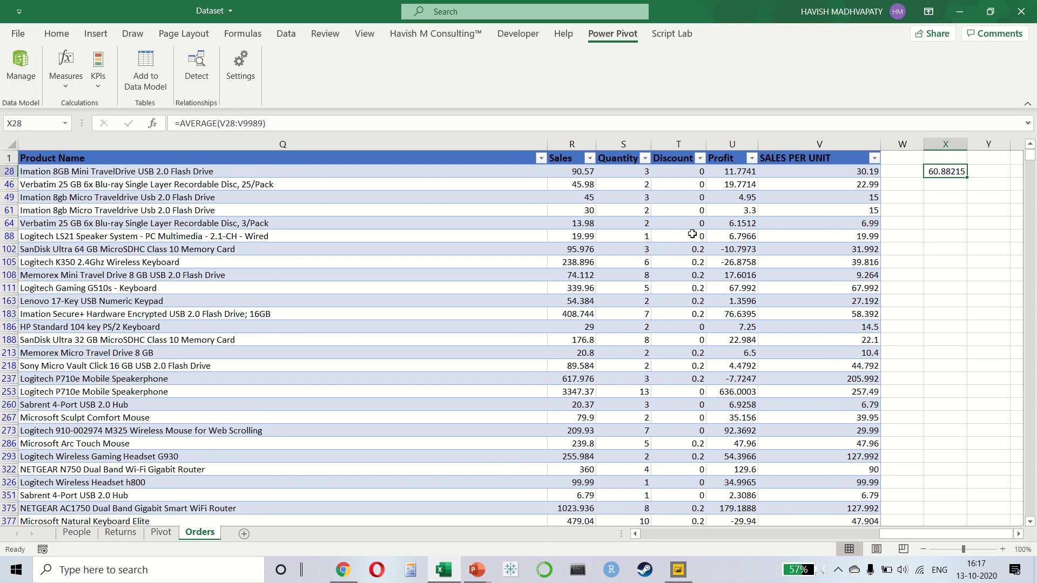
- Replace the average in cell X28 with =SUBTOTAL(1,V28:V9989) to average only the visible SALES PER UNIT values
key("Right")
key("Right")
key("Left")
key("Left")
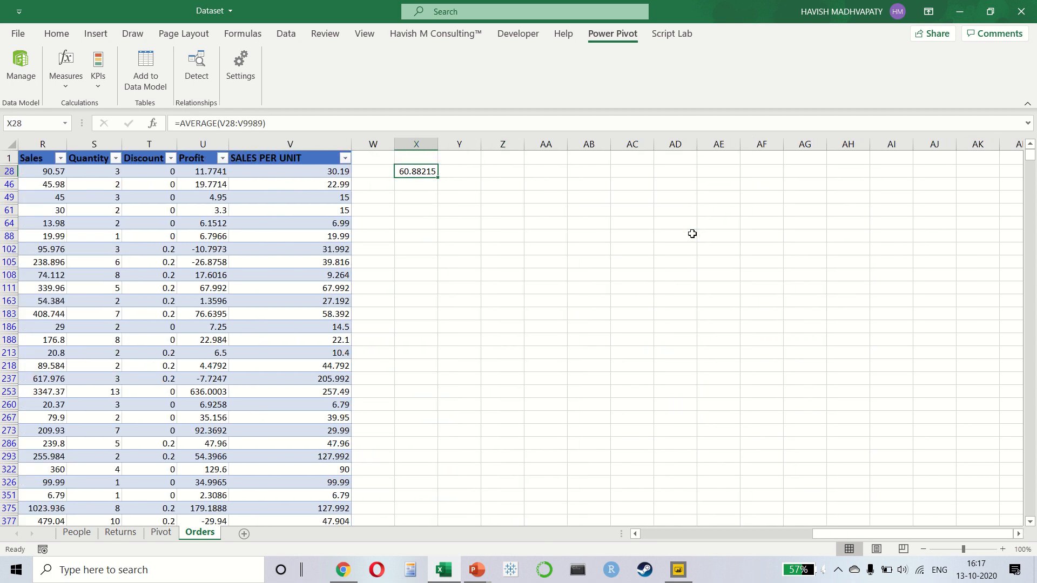
type("=subt")
key("Tab")
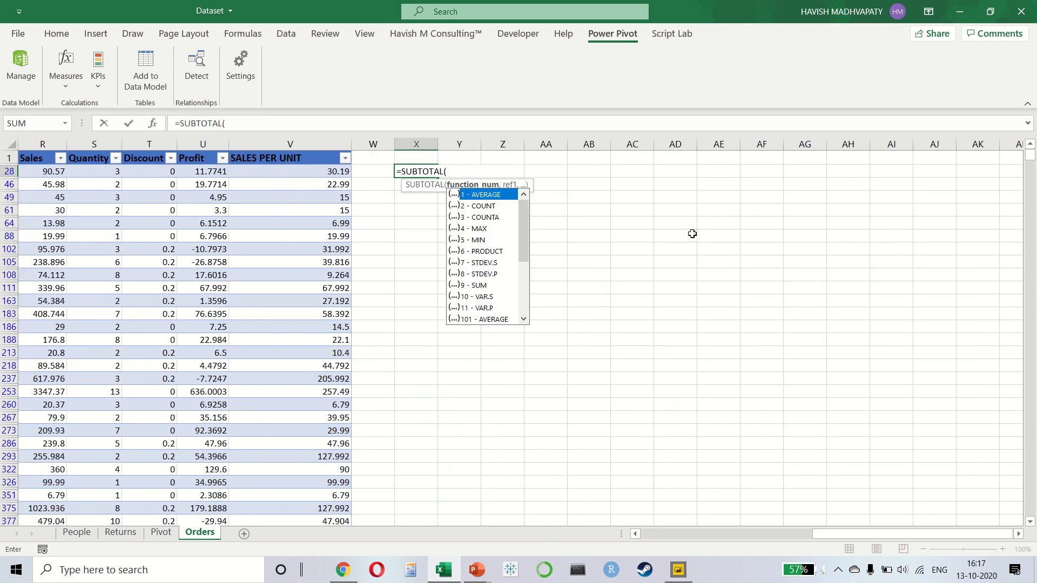
key("Escape")
type("1,")
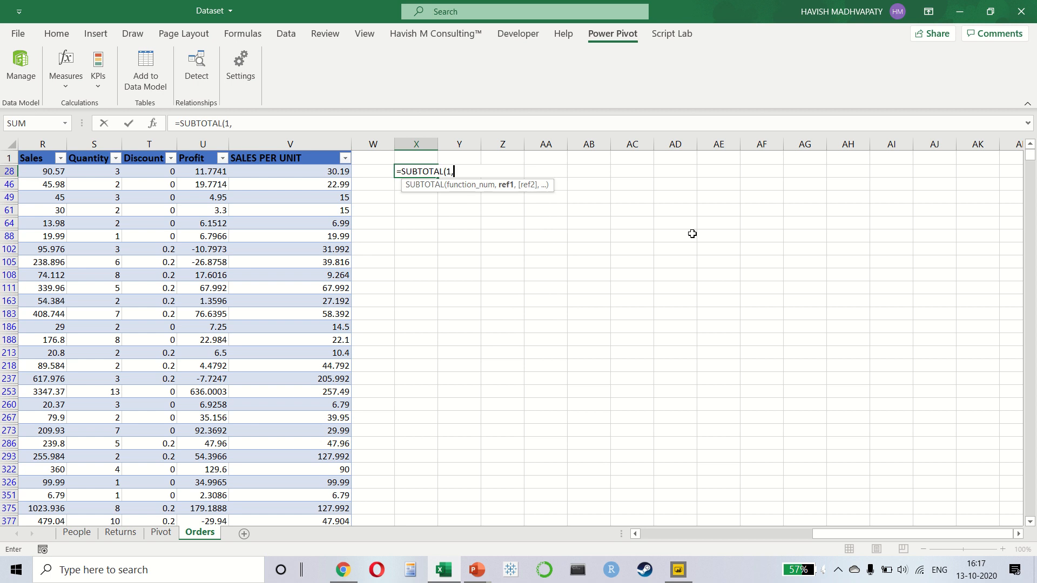
key("Left")
key("Left")
key("ctrl+shift+Down")
key("ctrl+Return")
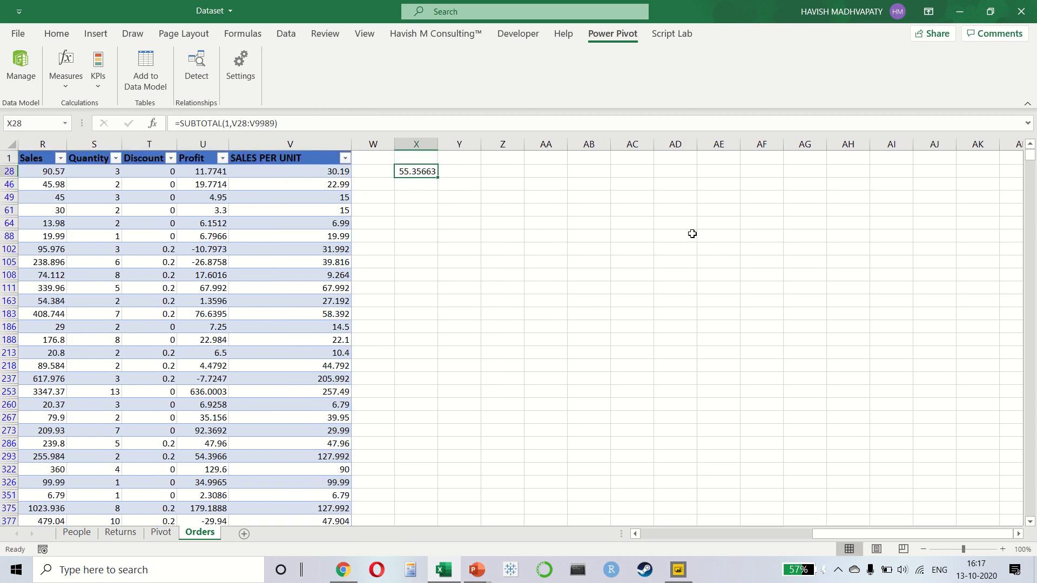
- Temporarily show the Accessories PER_UNIT_SALES value on the Pivot sheet with two decimals for comparison, and undo that formatting
left_click(161, 532)
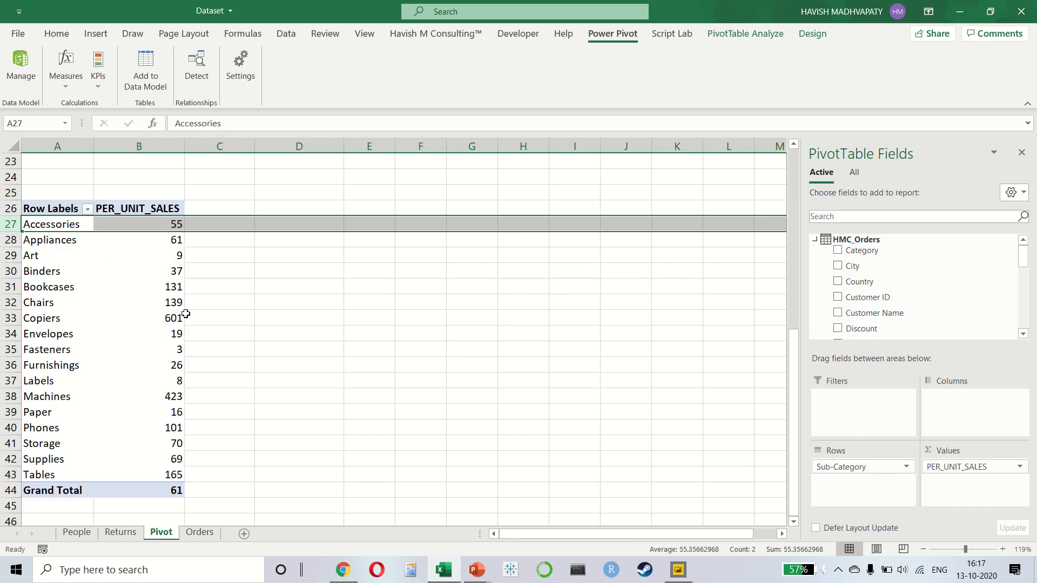
left_click(164, 227)
left_click(57, 34)
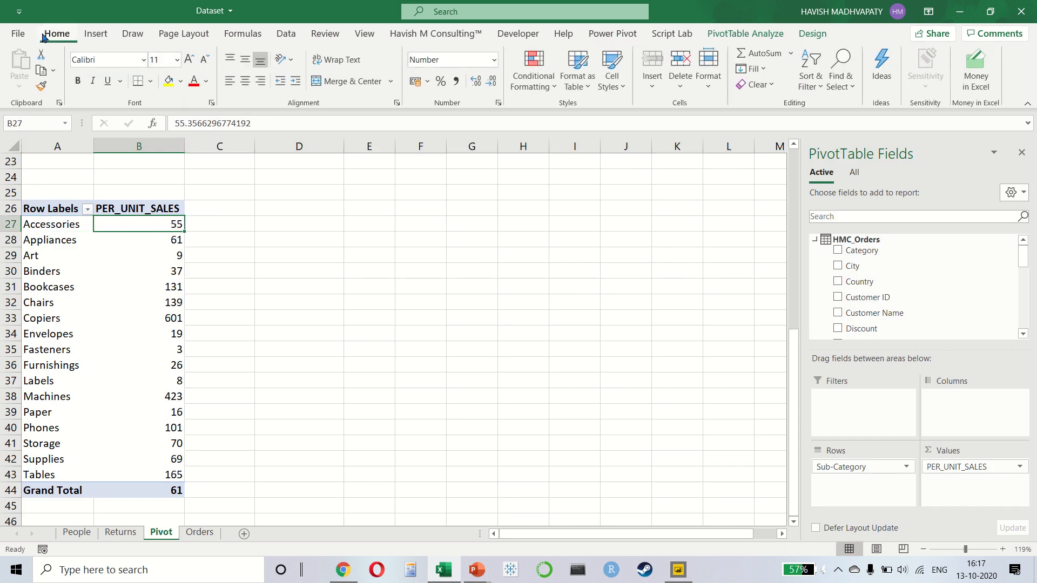
left_click(478, 85)
left_click(478, 85)
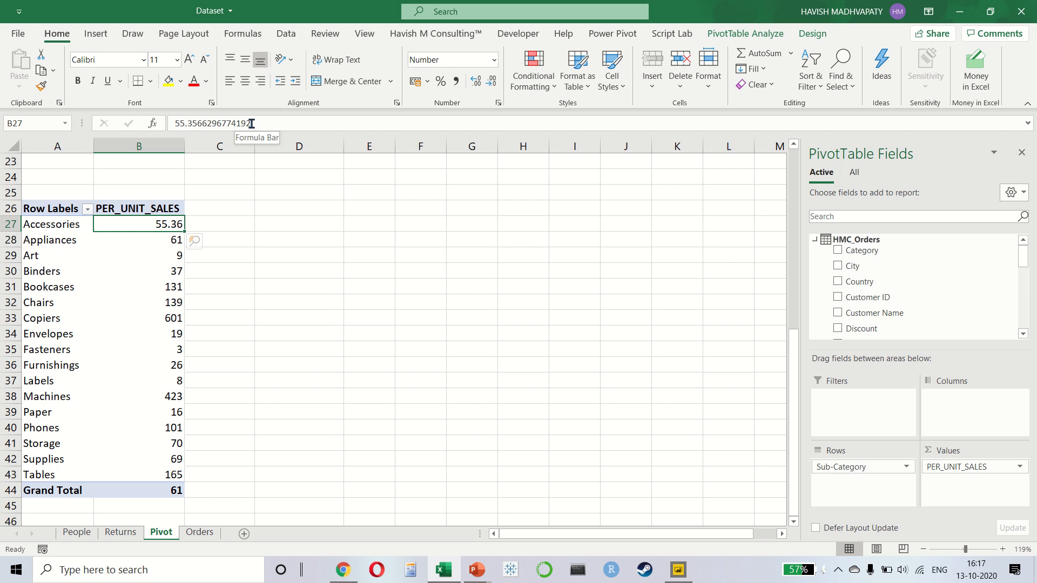
key("ctrl+z")
key("ctrl+z")
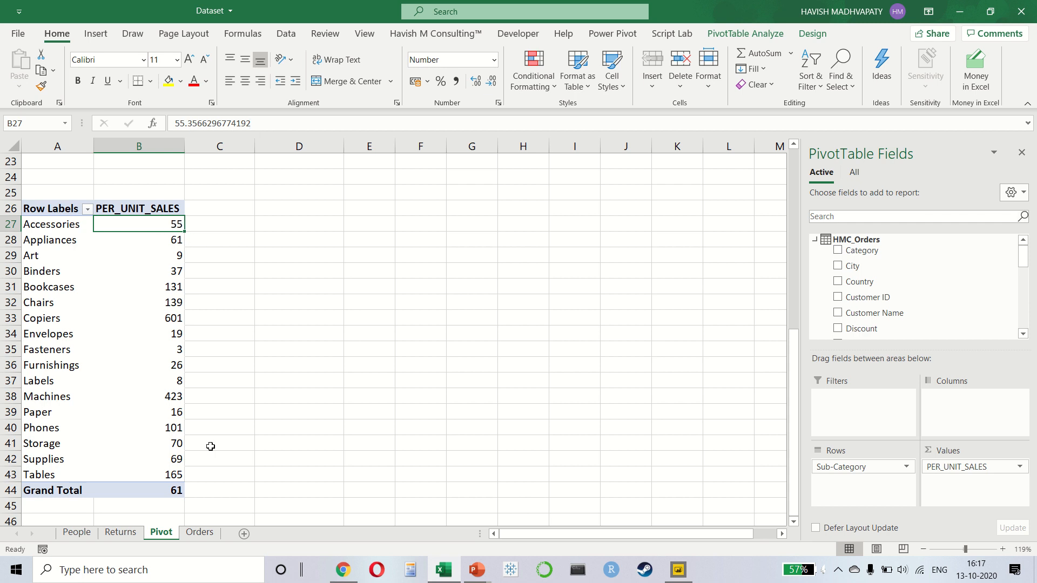
- Undo the check calculations on the Orders sheet, including the X28 formula, the Accessories filter and the added SALES PER UNIT column
left_click(200, 533)
left_click(299, 352)
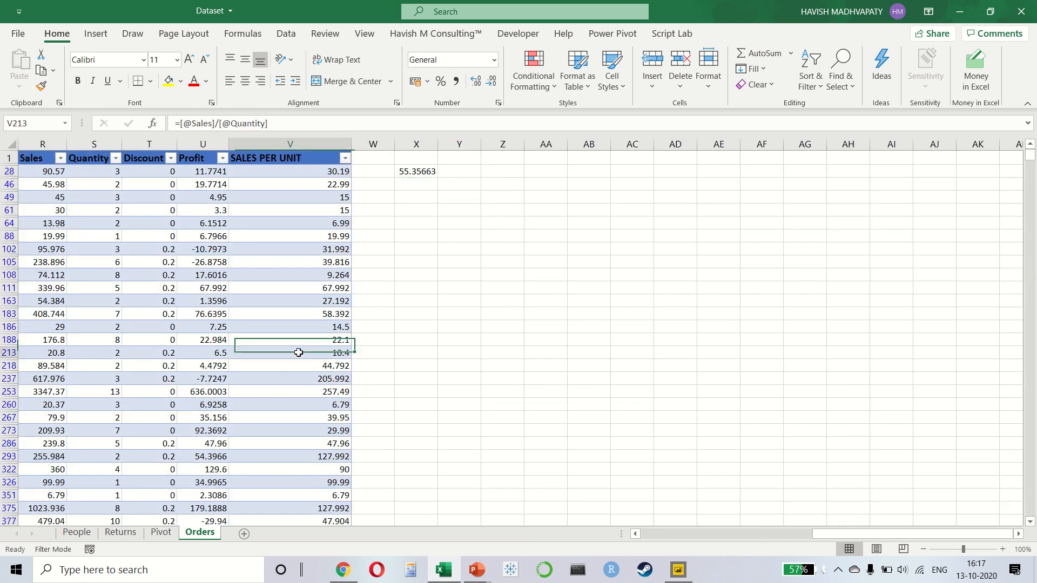
key("Right")
key("Right")
key("ctrl+Up")
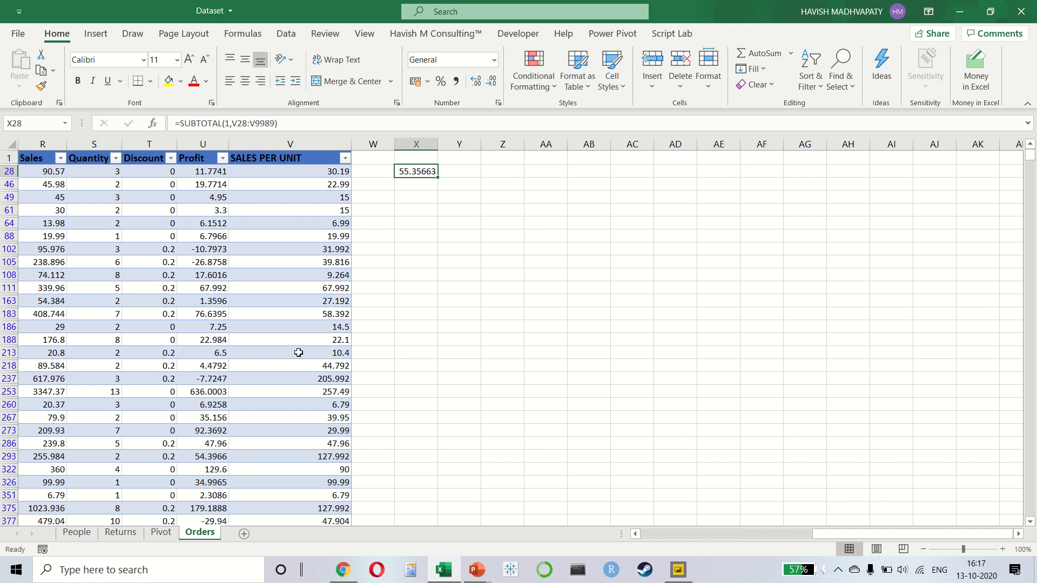
key("Delete")
key("Left")
key("Left")
key("ctrl+z")
key("ctrl+z")
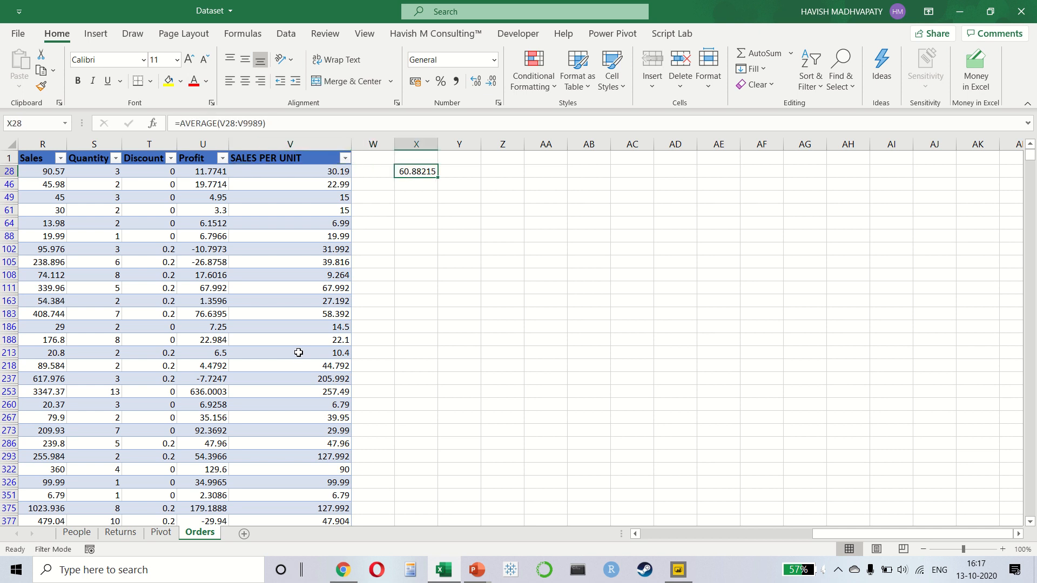
key("ctrl+z")
key("ctrl+z")
key("ctrl+z")
key("ctrl+z")
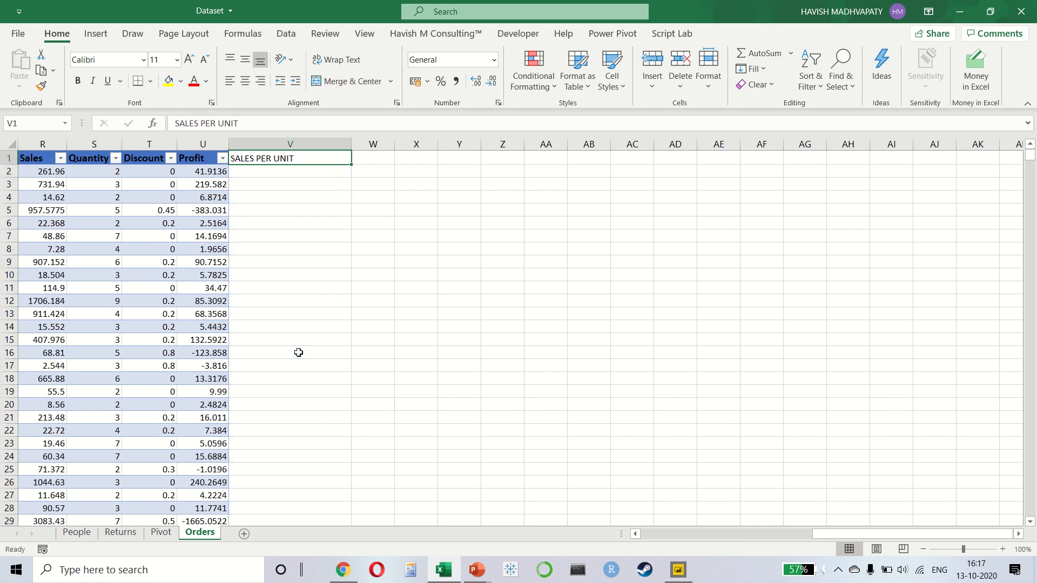
key("Left")
key("Left")
key("Left")
key("Left")
key("Left")
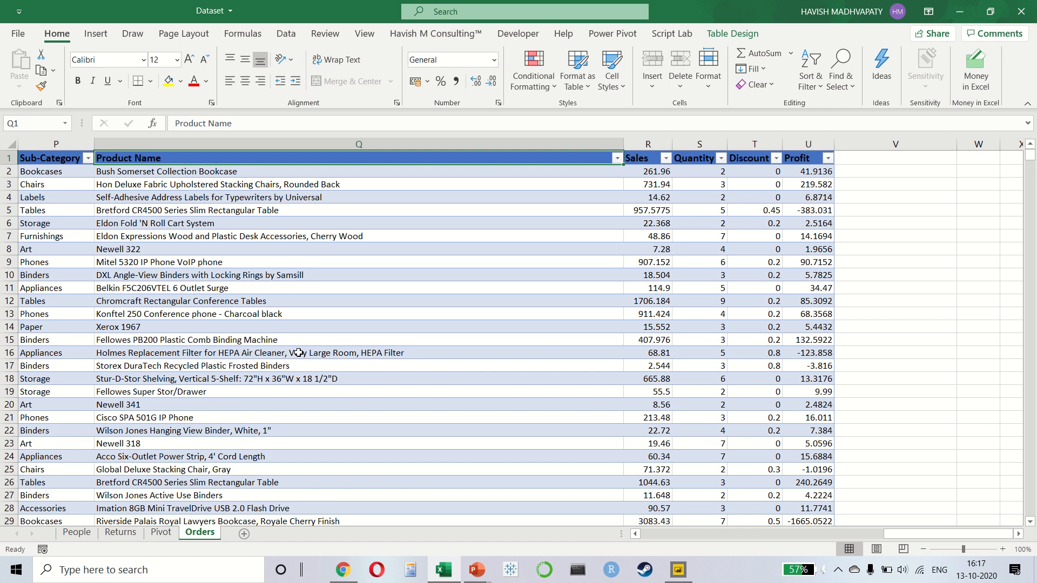
- Return to the Pivot sheet and open the PER_UNIT_SALES measure for editing
key("ctrl+Page_Up")
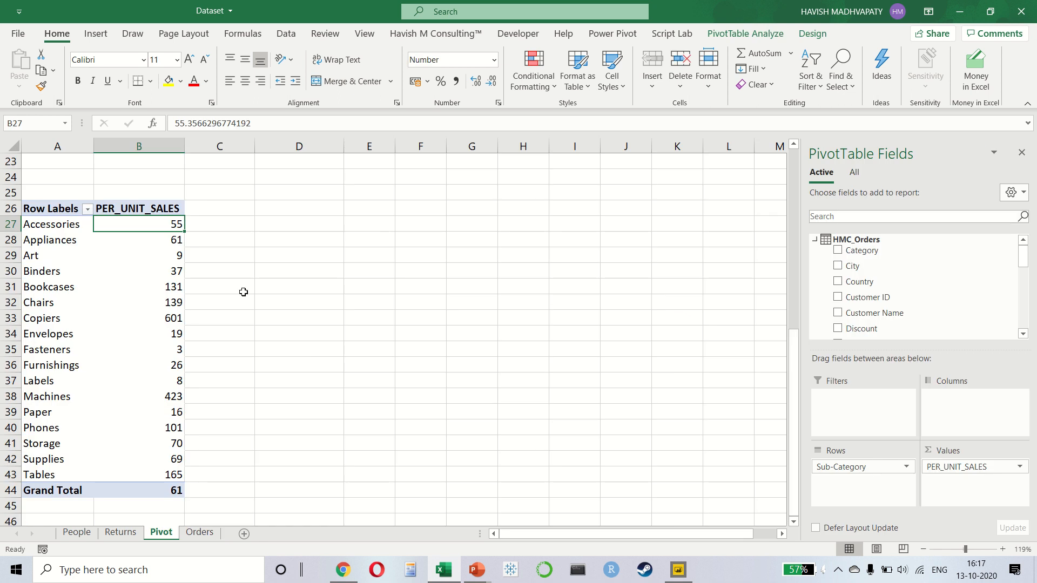
left_click(127, 322)
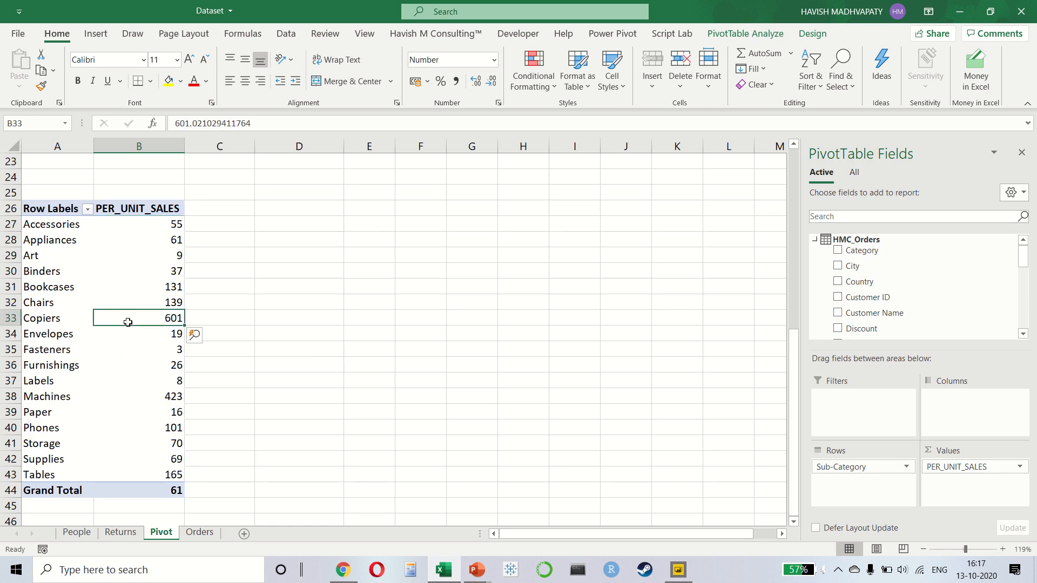
mouse_move(128, 322)
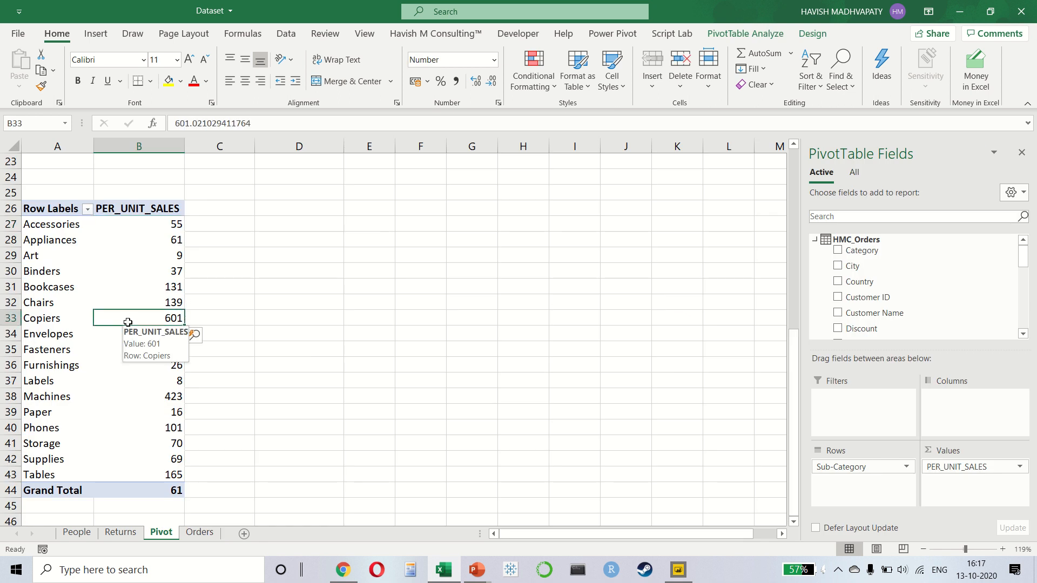
left_click(616, 33)
left_click(76, 69)
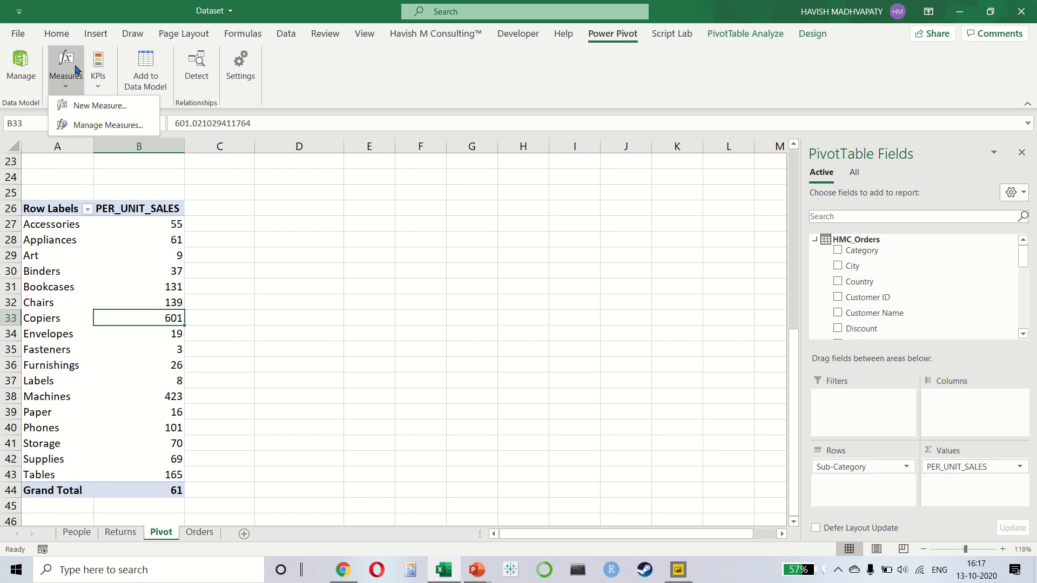
left_click(76, 126)
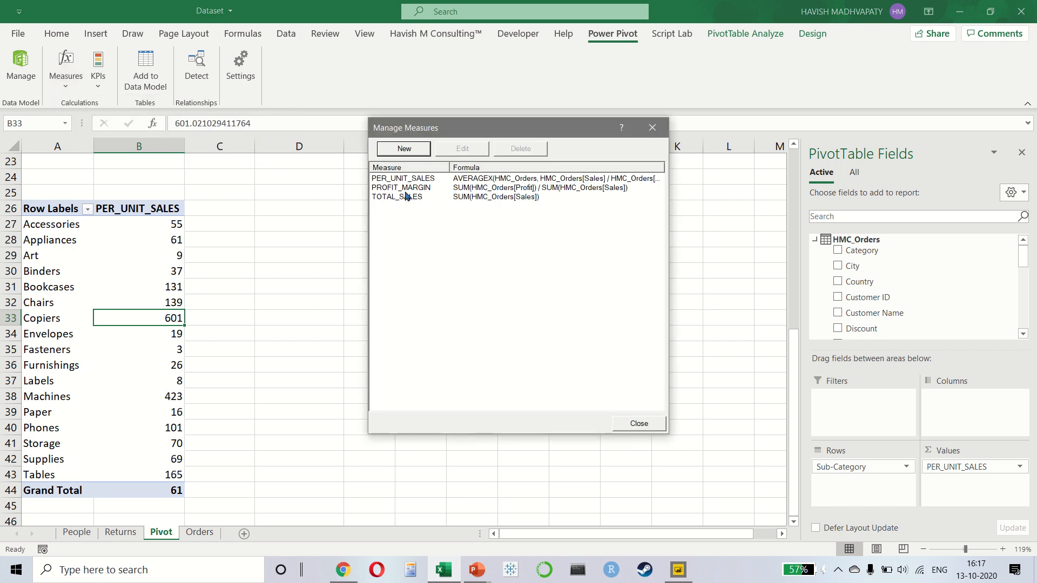
left_click(417, 180)
left_click(451, 154)
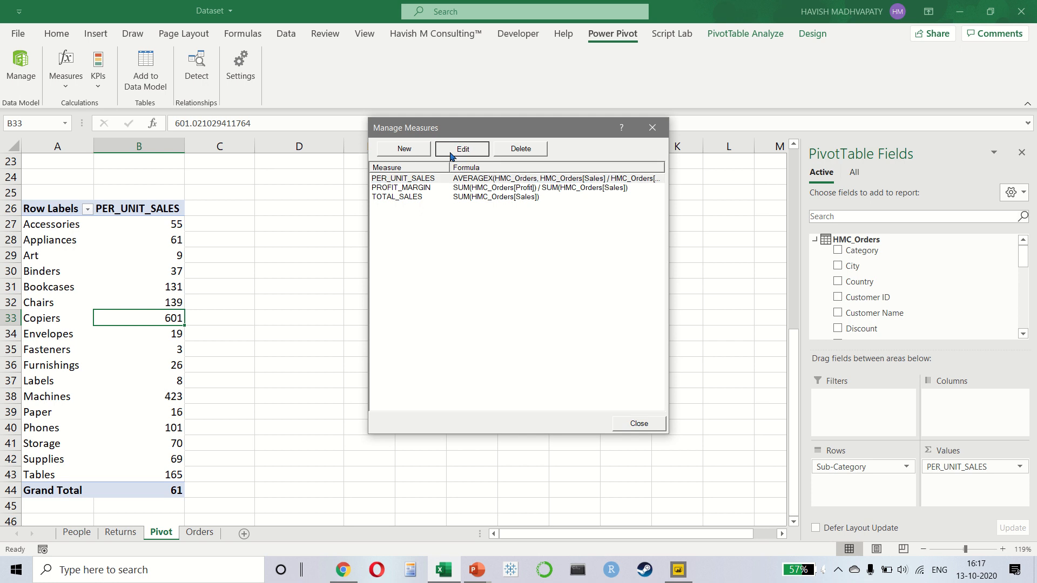
- Examine the table and expression arguments of the PER_UNIT_SALES measure's AVERAGEX formula
left_click(375, 249)
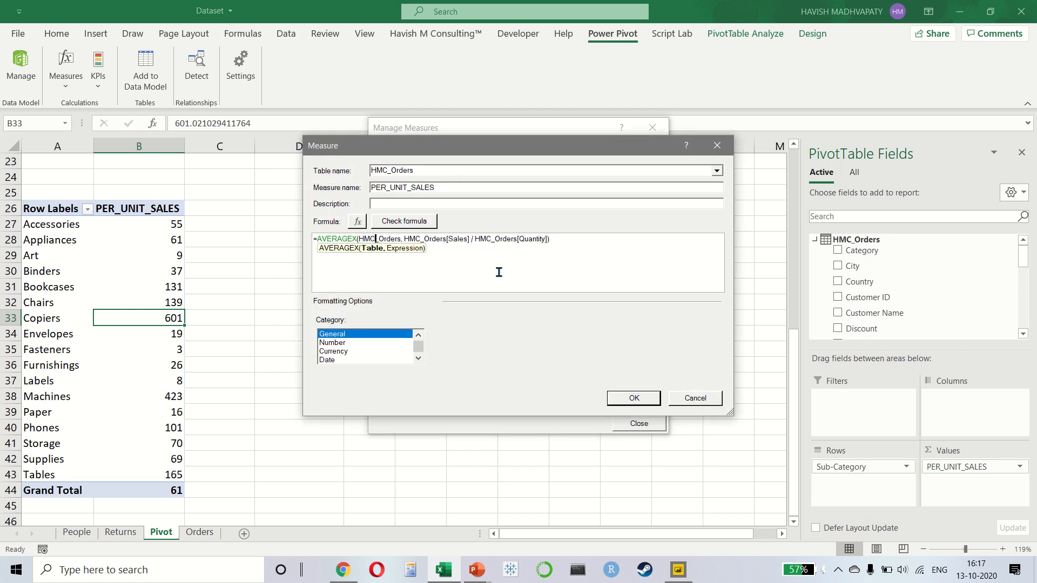
key("shift+Right")
key("shift+Right")
key("shift+Right")
key("shift+Right")
key("shift+Right")
key("shift+Right")
key("shift+Right")
key("shift+Right")
key("shift+Right")
key("shift+Right")
key("Right")
key("Right")
key("shift+Right")
key("shift+Right")
key("shift+Right")
key("shift+Right")
key("shift+Right")
key("shift+Right")
key("shift+Right")
key("shift+Right")
key("shift+Right")
key("shift+Right")
key("shift+Right")
key("shift+Right")
key("shift+Right")
key("shift+Right")
key("shift+Right")
key("shift+Right")
key("shift+Right")
key("shift+Right")
key("shift+Right")
key("shift+Right")
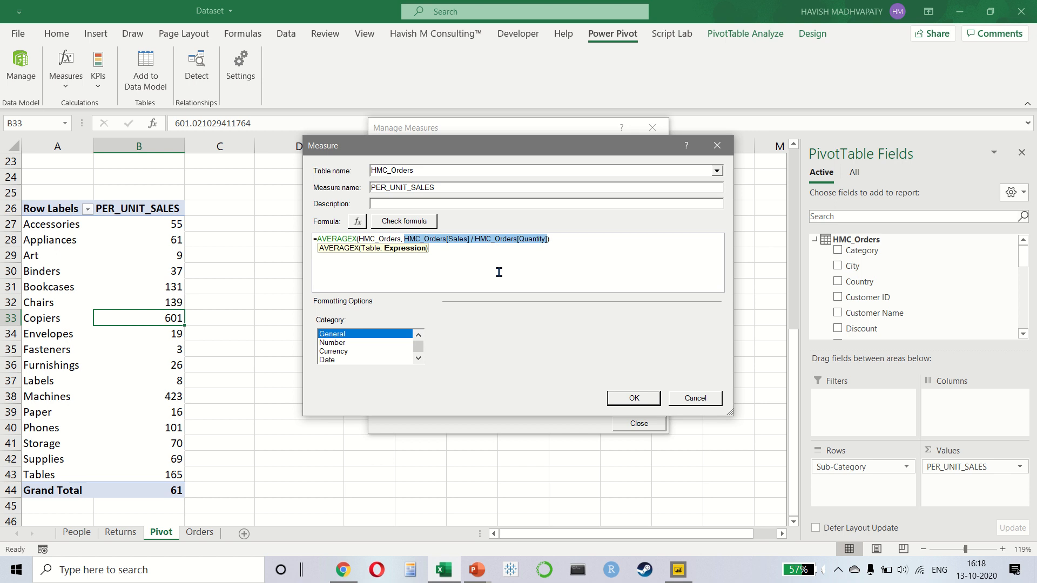
- Change the measure to =AVERAGEX(HMC_Orders, SUM(HMC_Orders[Sales]) / SUM(HMC_Orders[Quantity])), check the formula for errors and save it
key("Left")
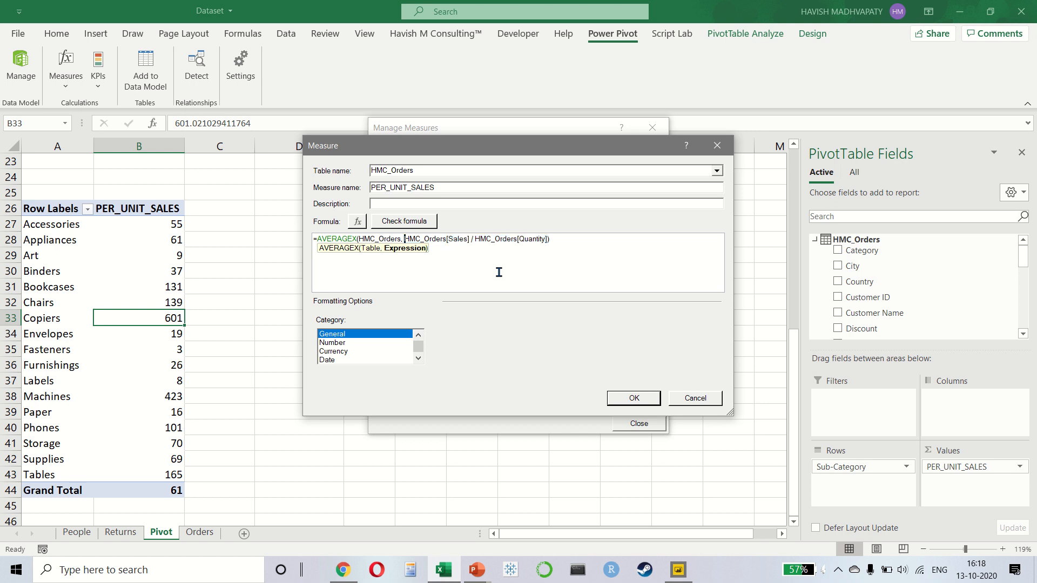
type("SUM(")
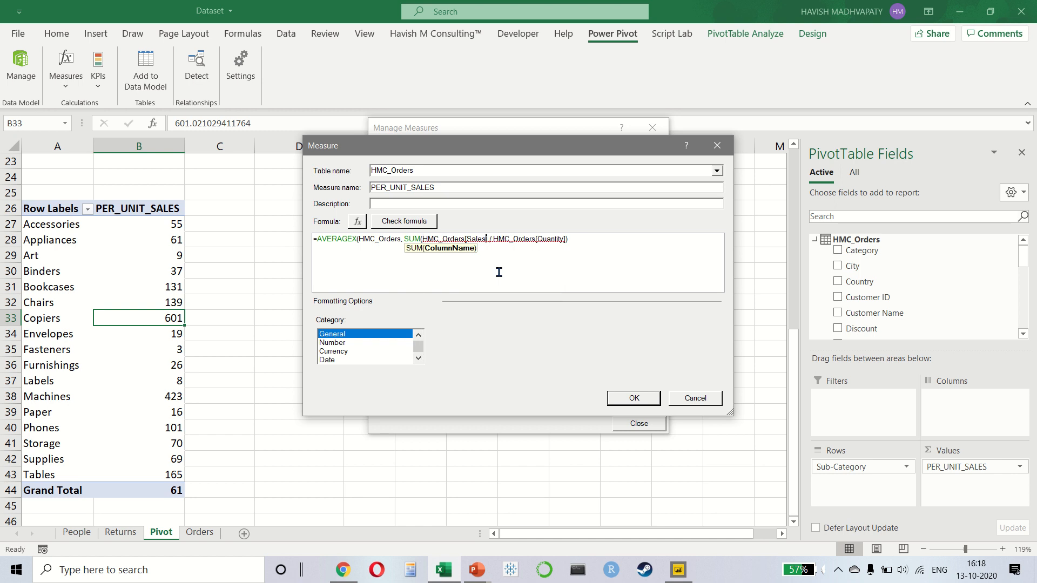
type(")")
key("Right")
key("Right")
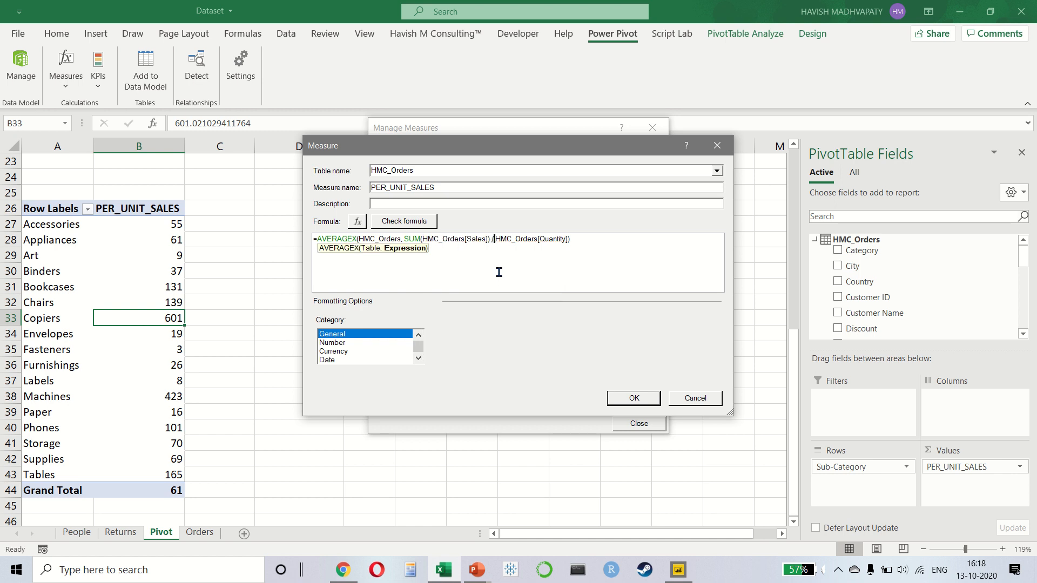
type("SUM(")
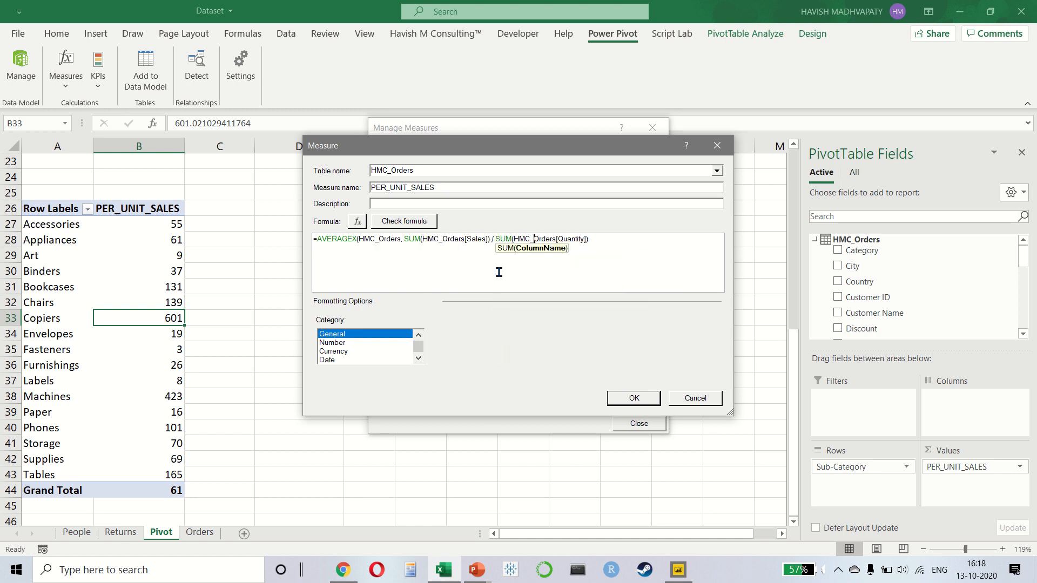
type(")")
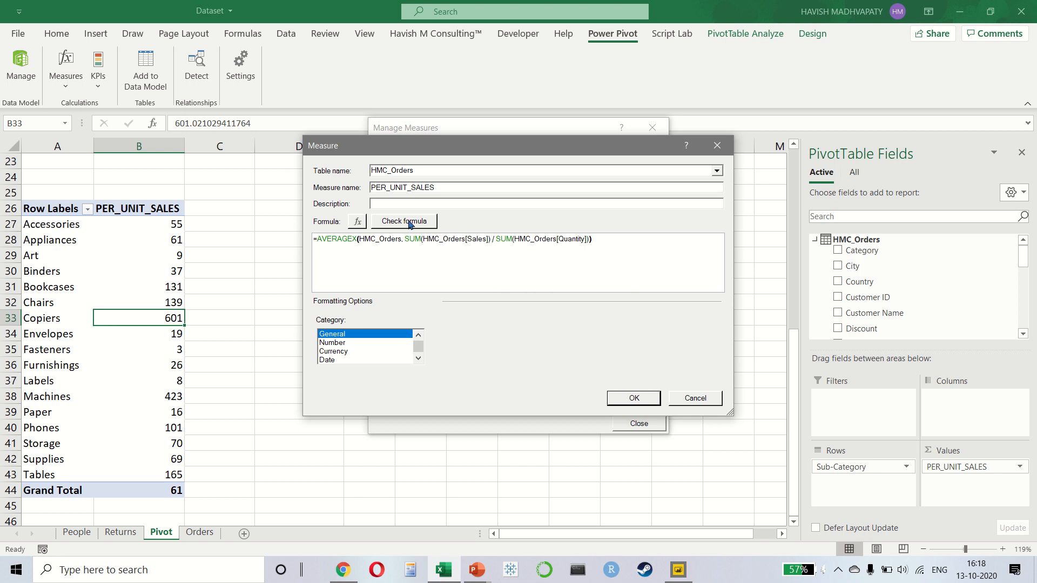
left_click(409, 223)
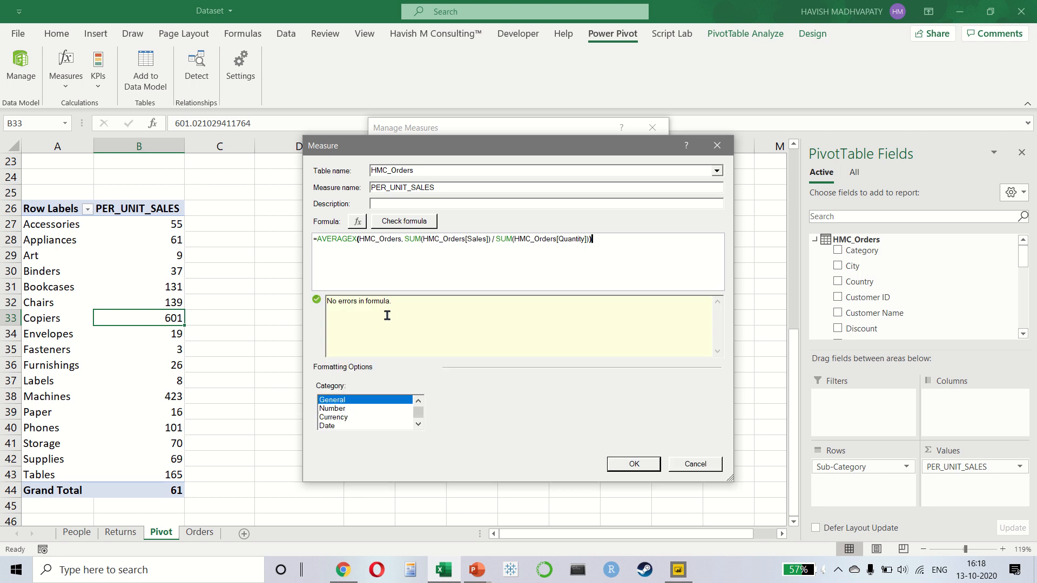
left_click(650, 463)
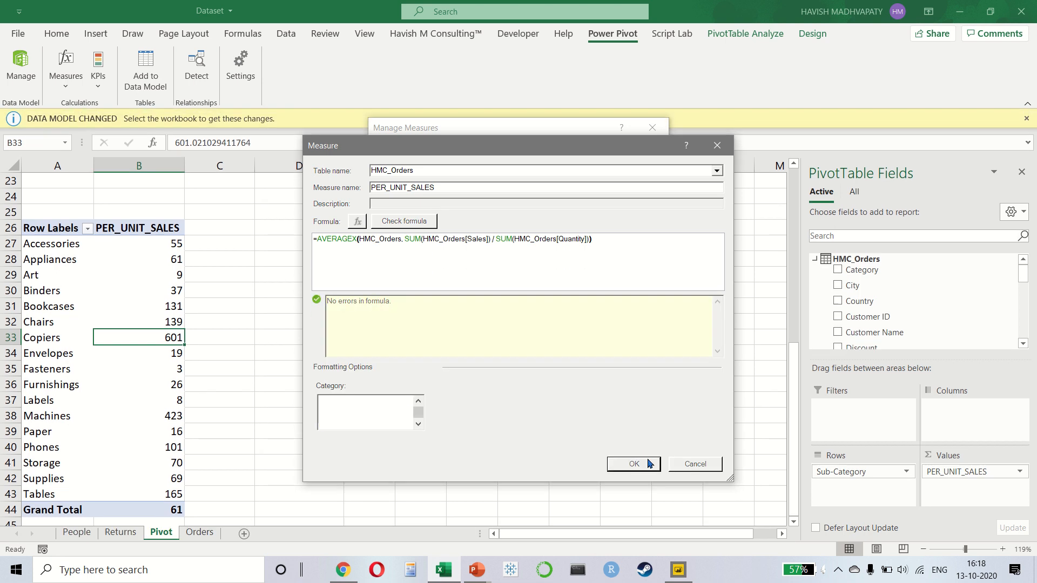
left_click(638, 424)
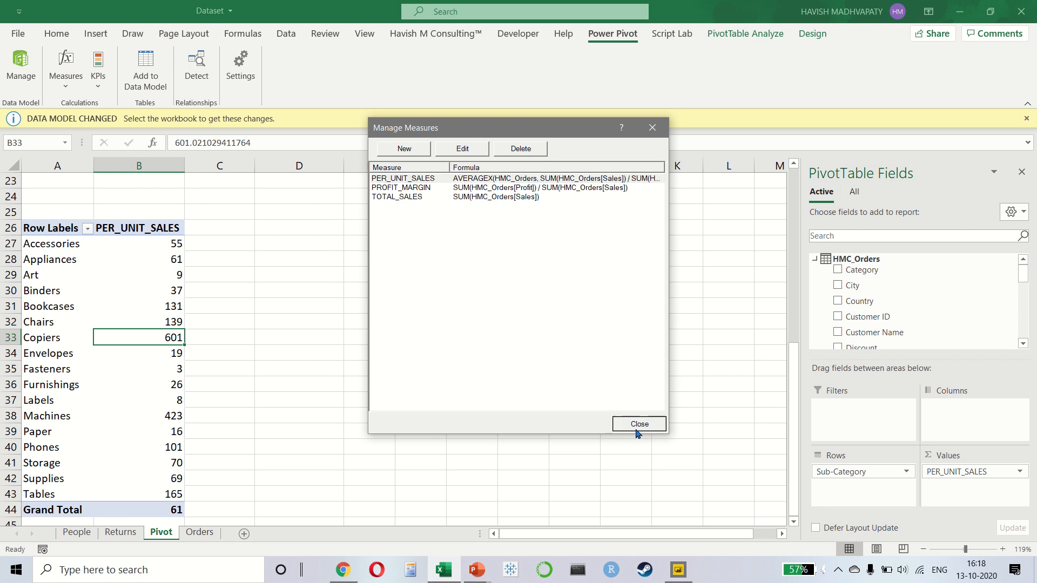
- Inspect the exact Accessories value of PER_UNIT_SALES in the recalculated PivotTable
left_click(158, 244)
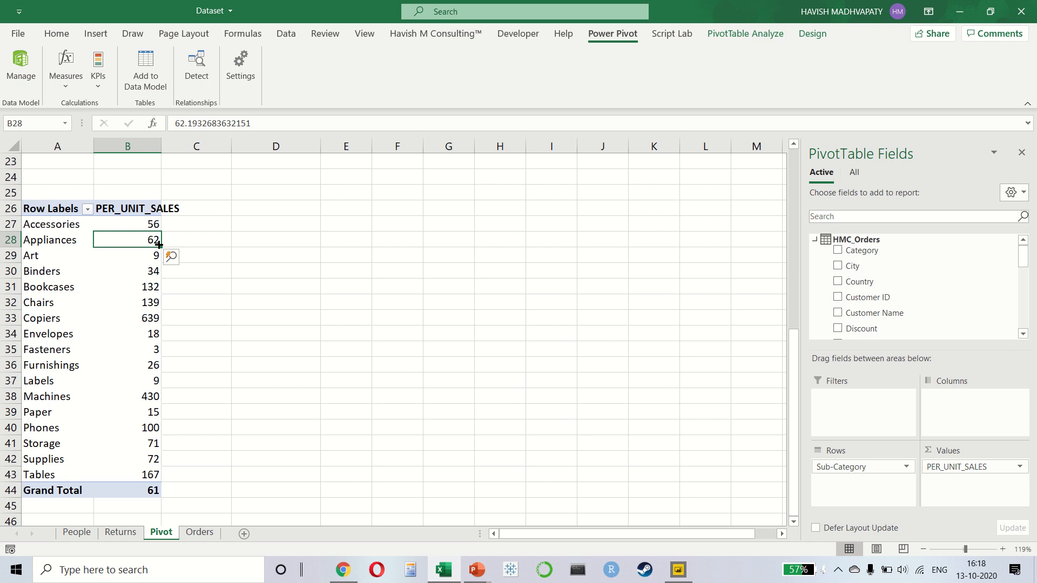
key("Up")
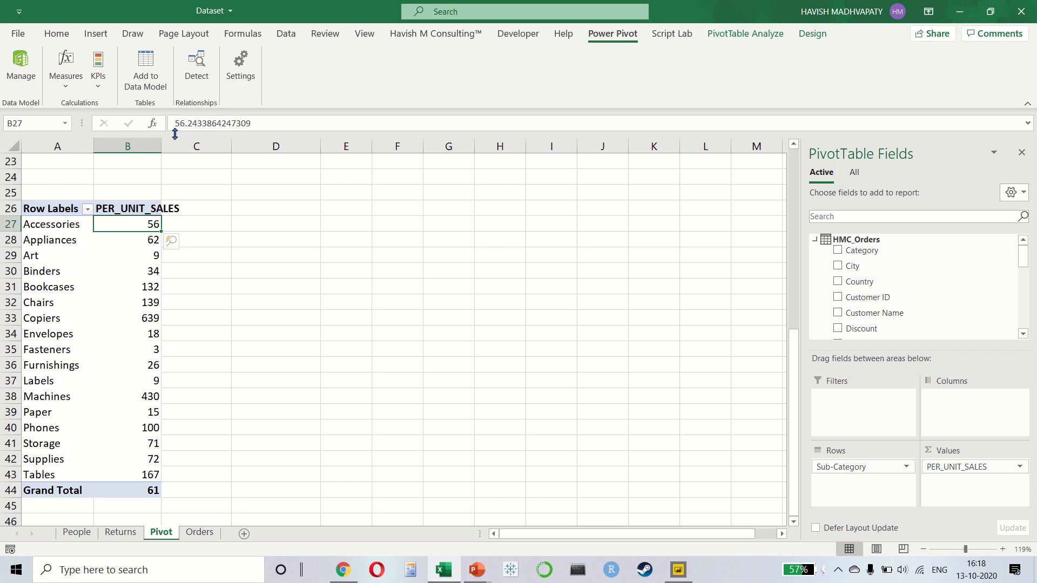
- Widen column B and inspect the exact PER_UNIT_SALES values for Accessories and Appliances in the PivotTable
left_click_drag(161, 146, 241, 156)
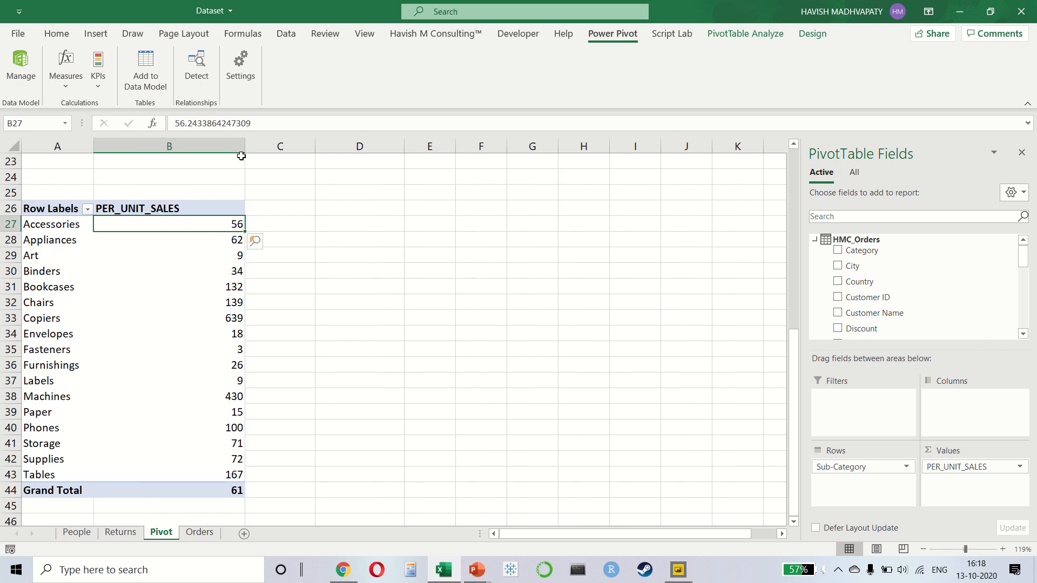
left_click(180, 124)
key("Return")
left_click(267, 124)
key("Return")
left_click(350, 287)
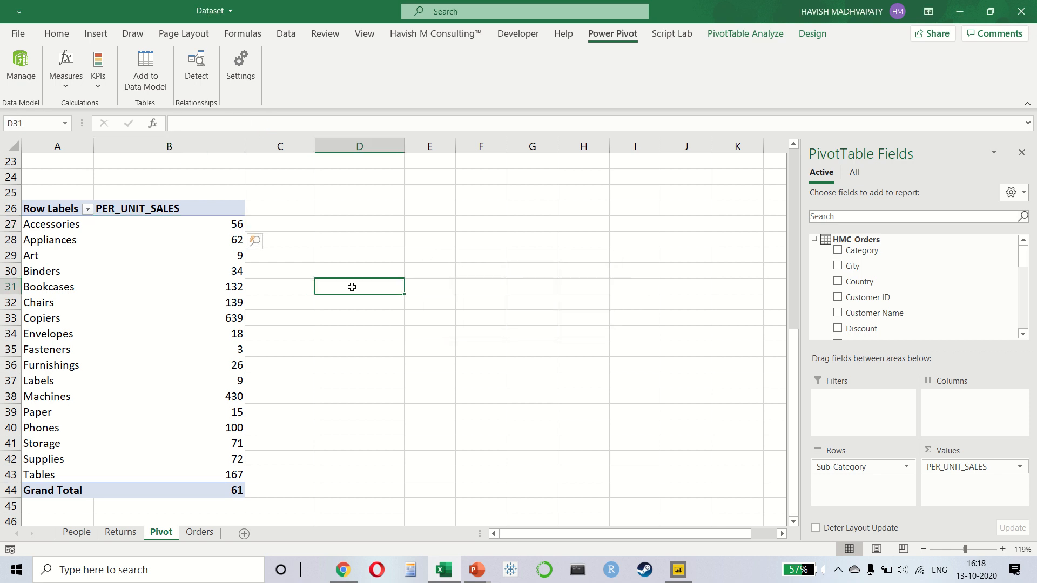
left_click(213, 259)
key("Up")
key("Up")
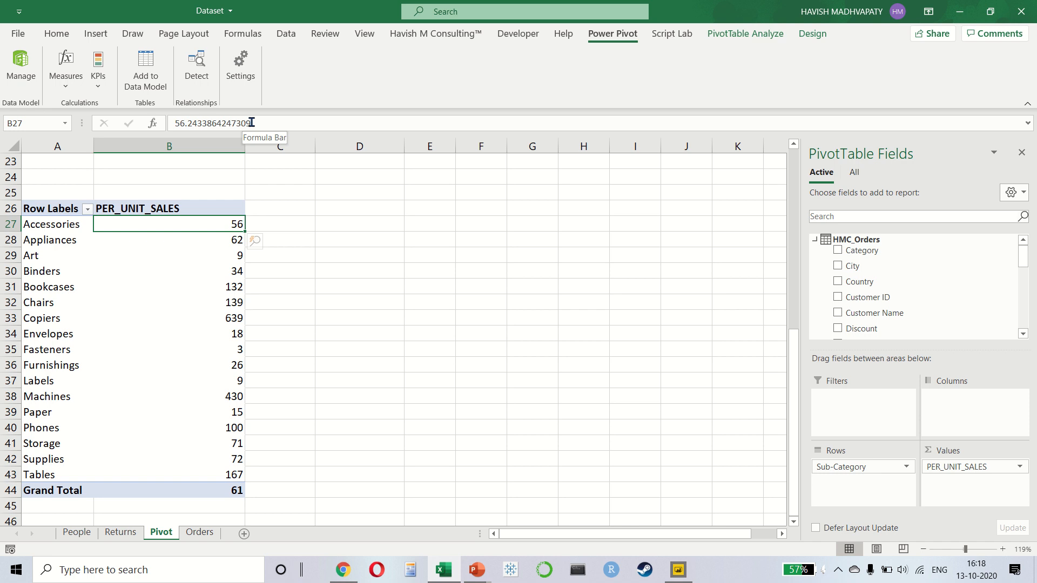
key("Down")
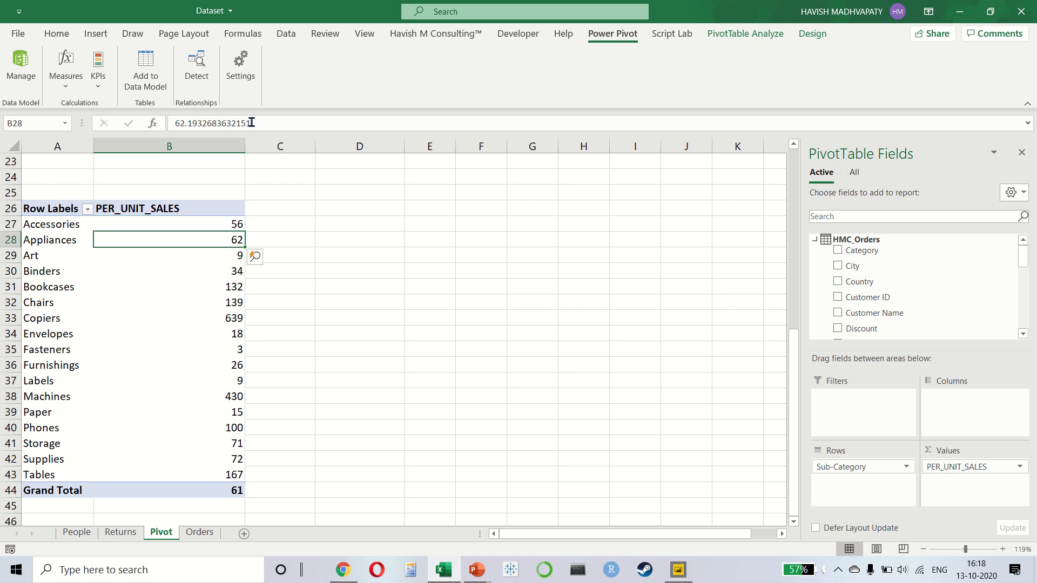
- Autofit the width of column B around the selected Appliances value
key("alt+o")
key("c")
key("a")
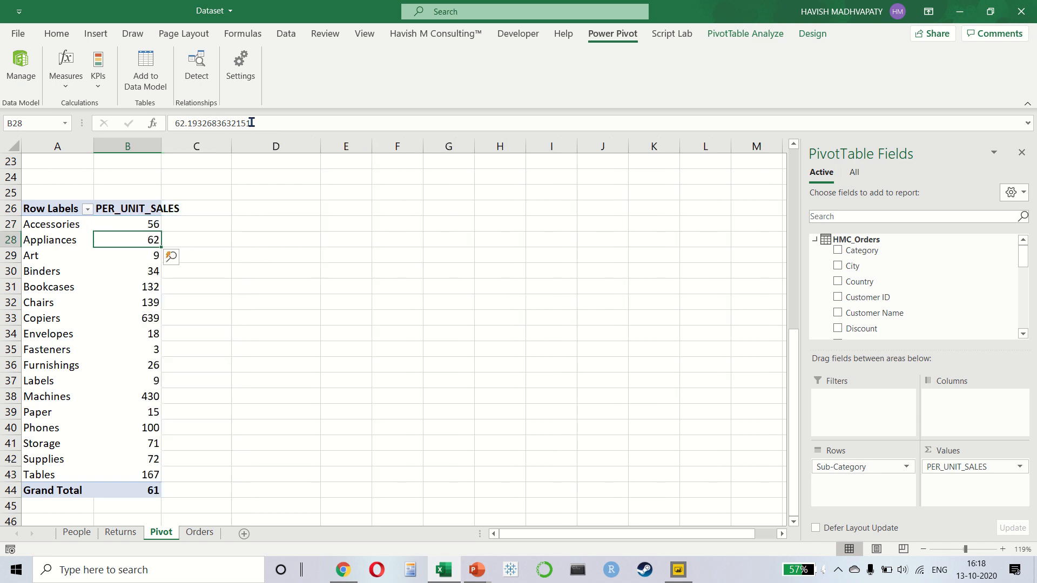
- Open the PER_UNIT_SALES measure for editing and delete the opening SUM( before HMC_Orders[Sales]
left_click(98, 79)
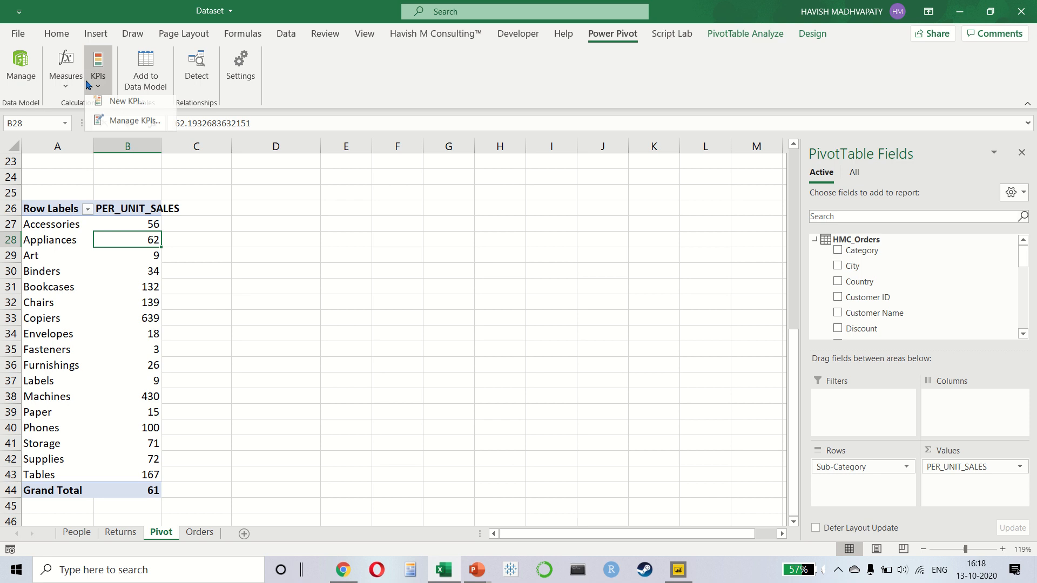
left_click(68, 84)
left_click(116, 125)
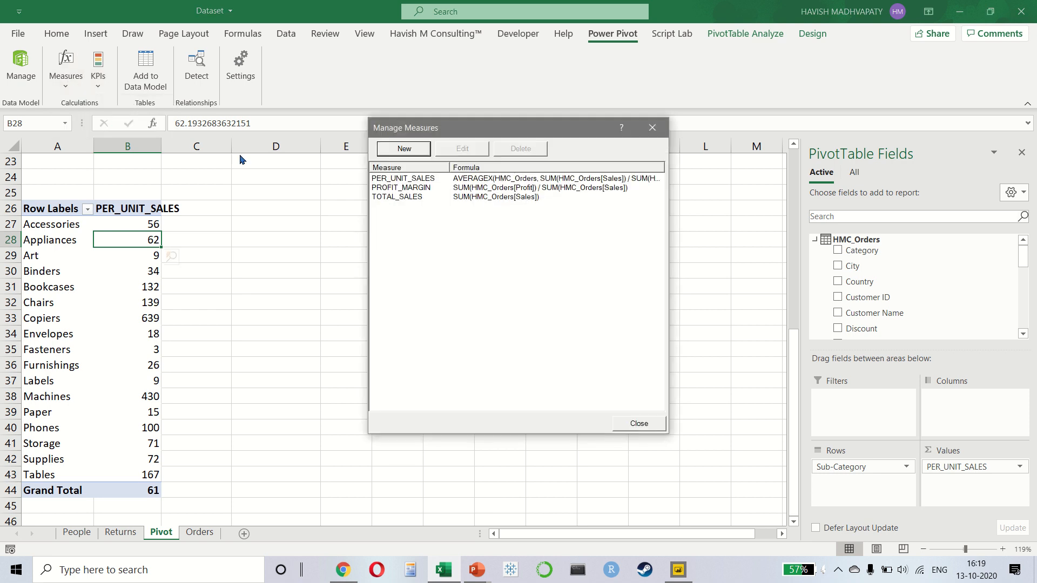
left_click(425, 188)
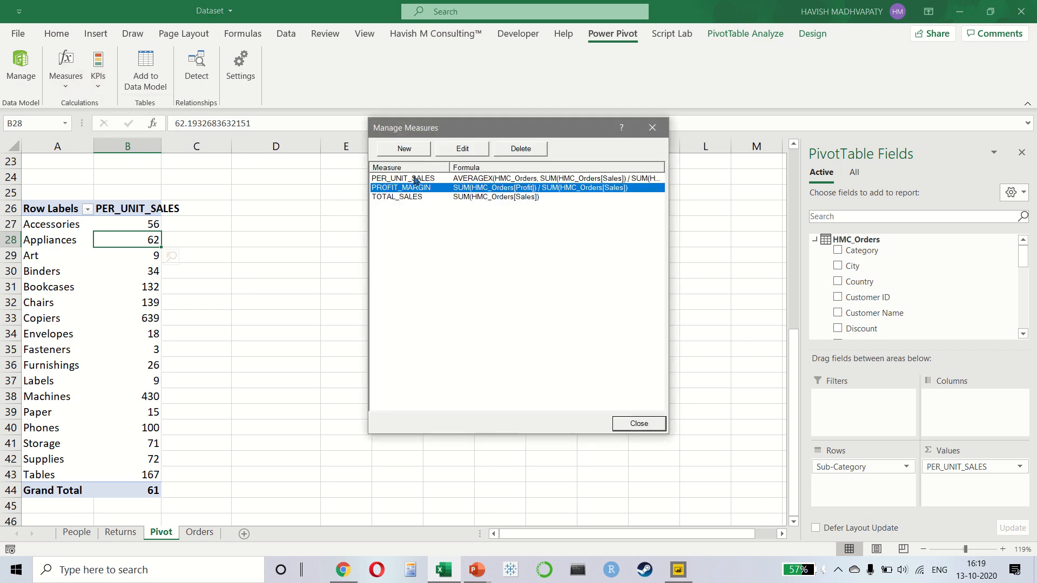
left_click(416, 180)
left_click(463, 148)
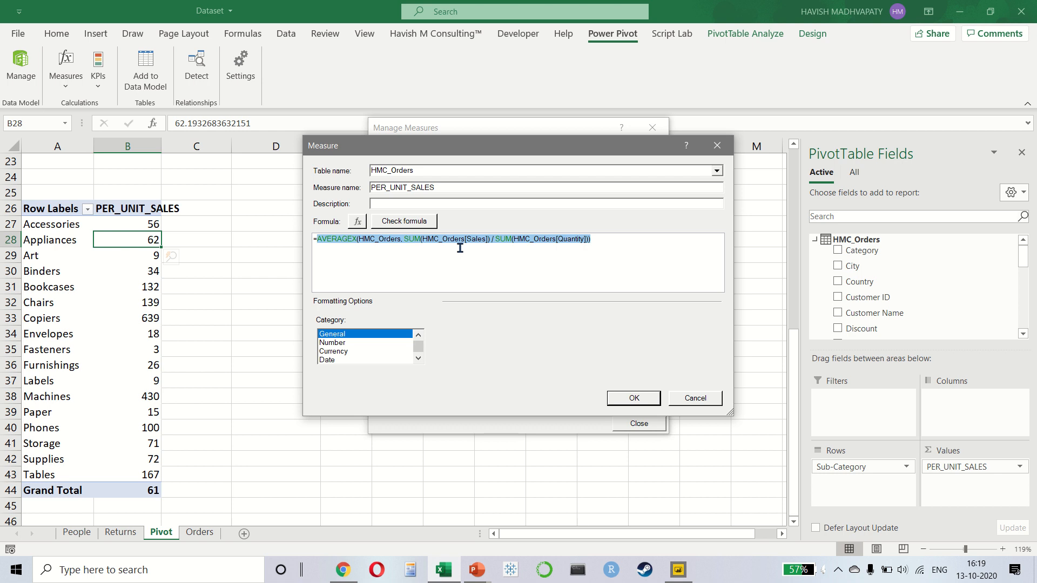
left_click(415, 240)
key("shift+Right")
key("shift+Right")
key("shift+Right")
key("shift+Right")
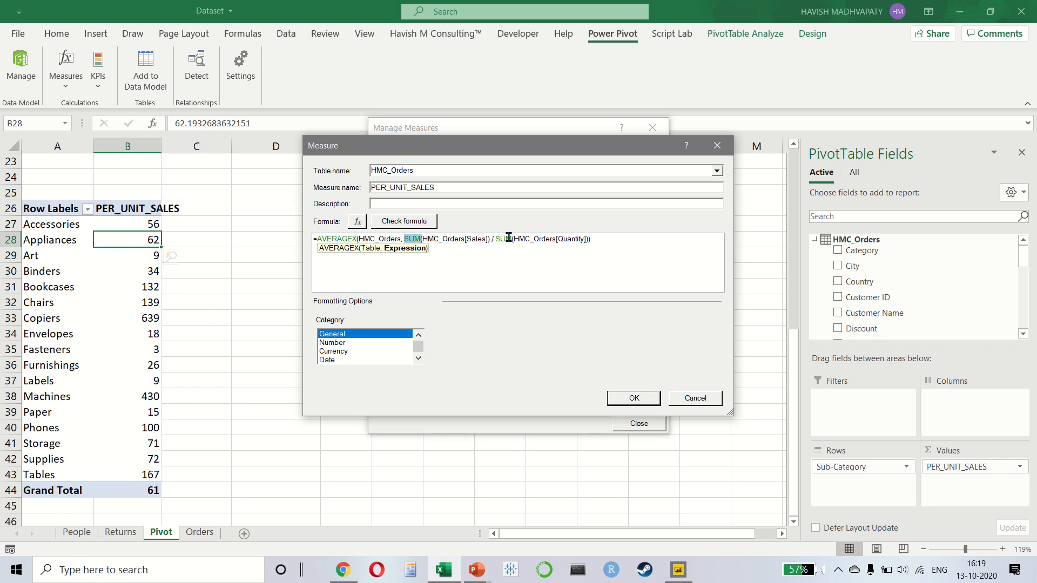
key("Delete")
- Remove the SUM around Quantity and the leftover parentheses to get =AVERAGEX(HMC_Orders, HMC_Orders[Sales] / HMC_Orders[Quantity]), and save the measure
key("ctrl+Right")
key("ctrl+Right")
key("ctrl+Right")
key("ctrl+Right")
key("ctrl+shift+Right")
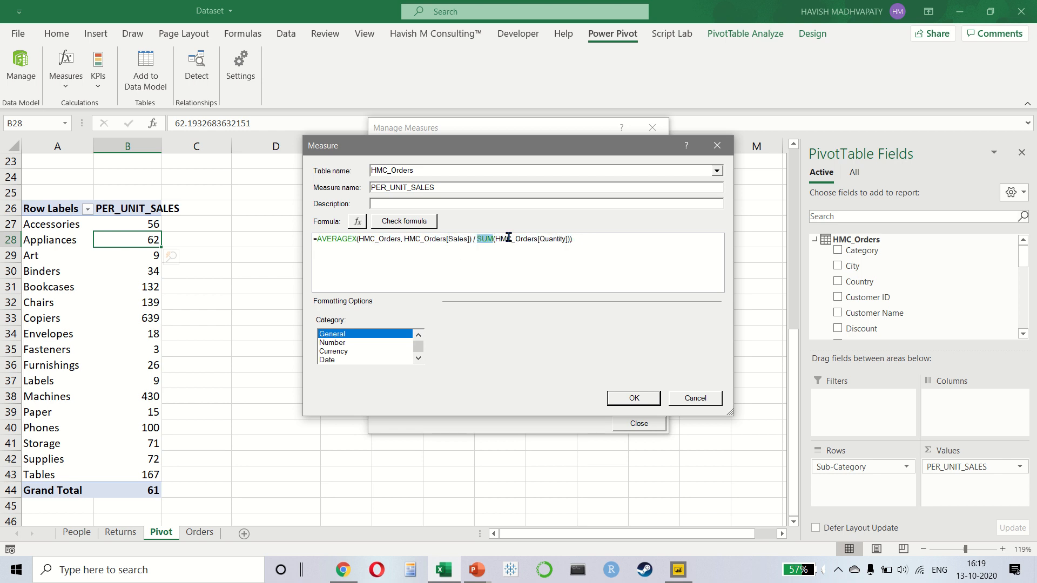
key("Delete")
key("Left")
key("Left")
key("Left")
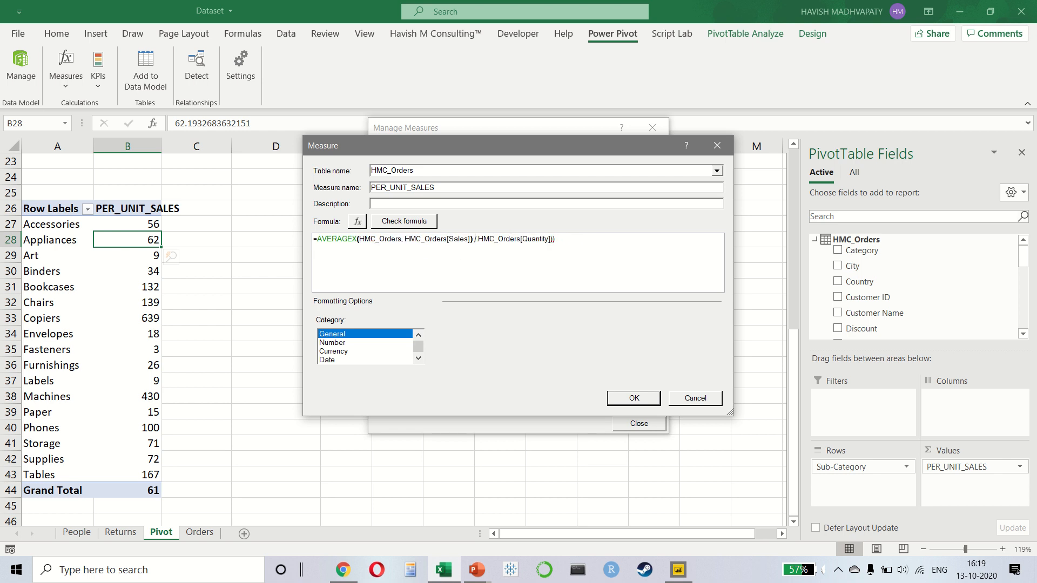
key("BackSpace")
key("End")
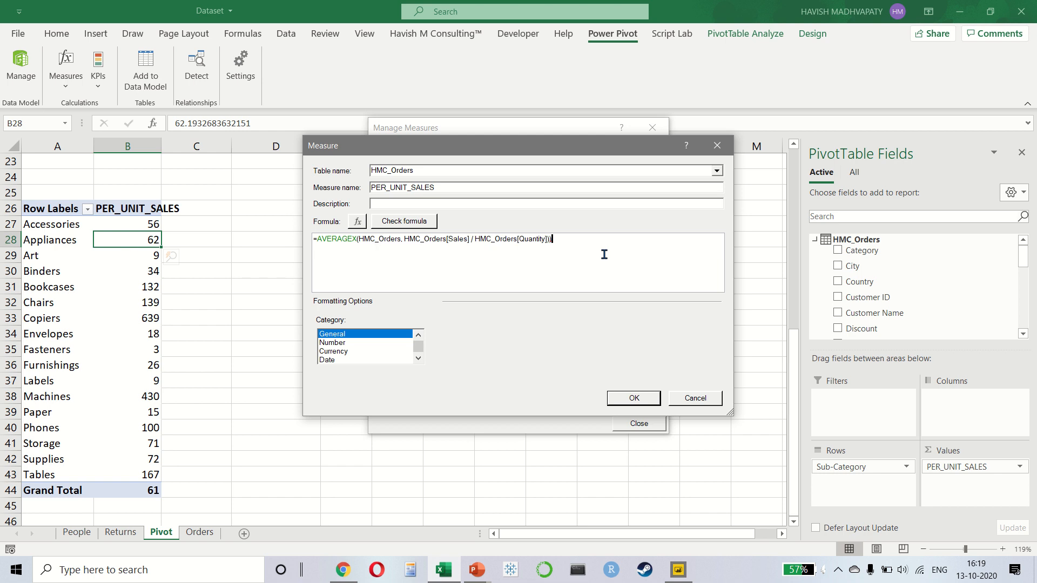
key("BackSpace")
left_click(629, 399)
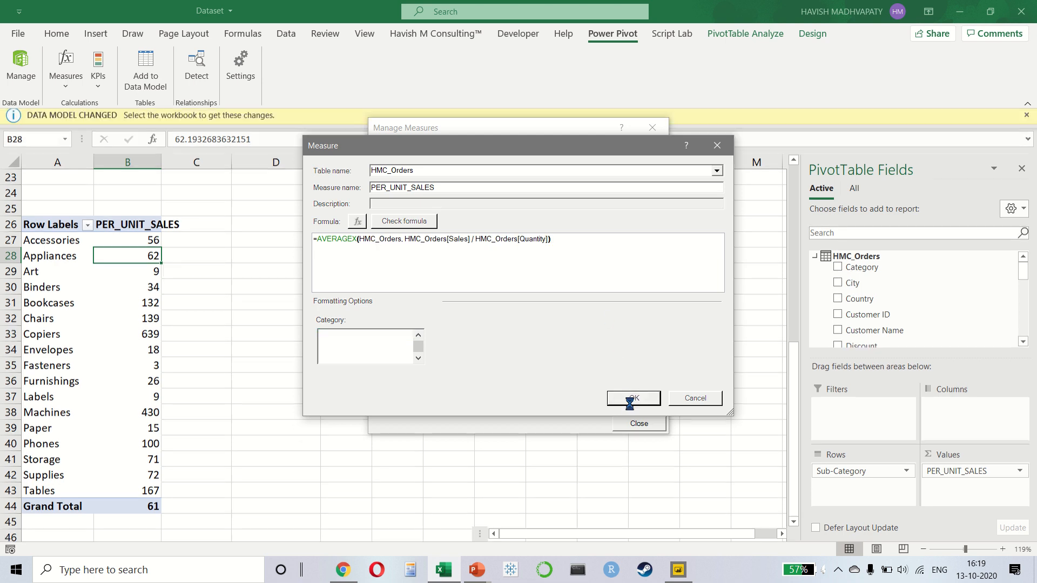
left_click(631, 423)
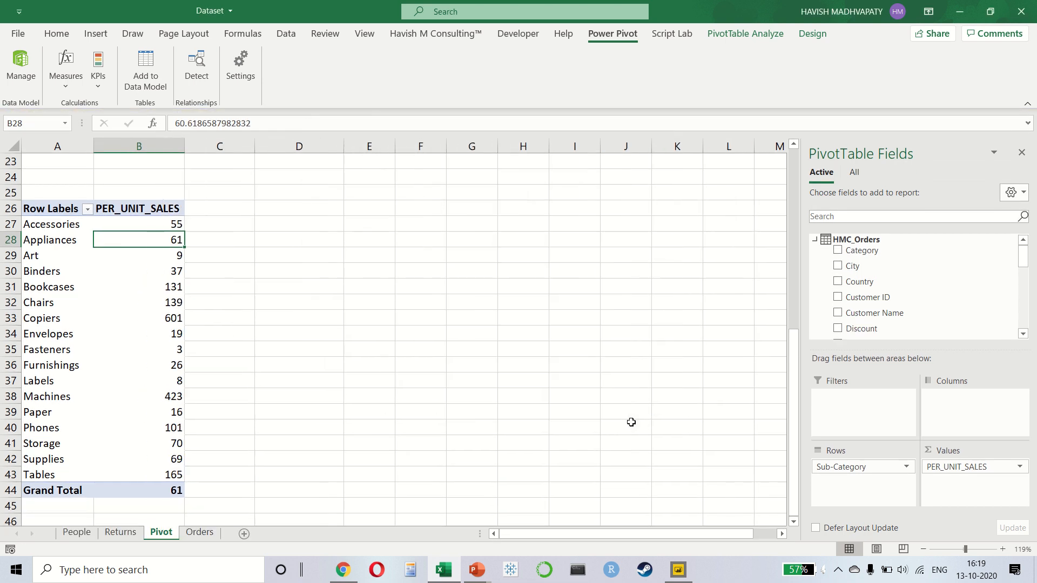
- Check the exact Accessories value of PER_UNIT_SALES, and examine the first order's Sales through Profit cells on the Orders sheet
key("Up")
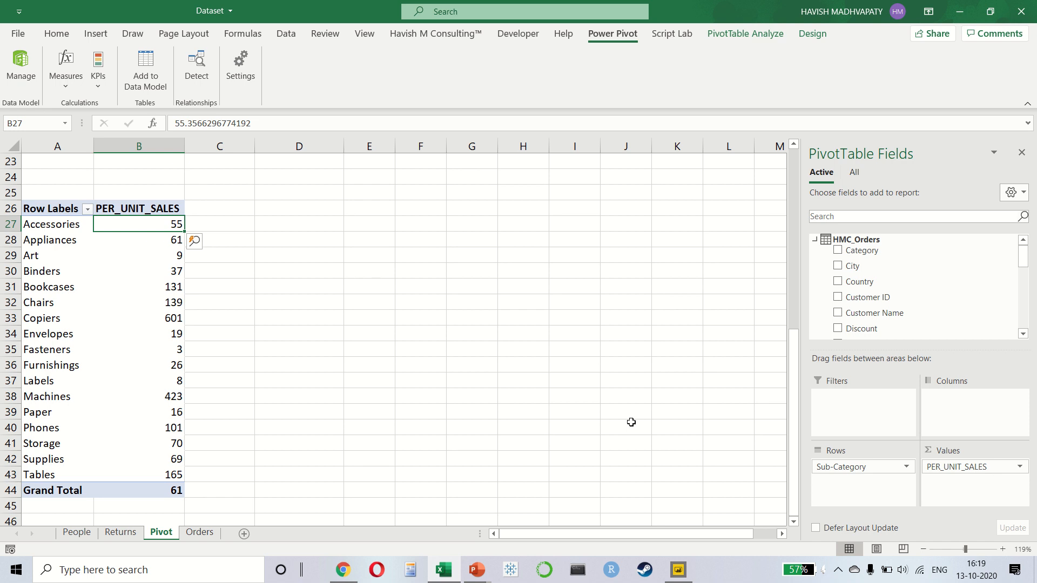
left_click(123, 533)
left_click(182, 534)
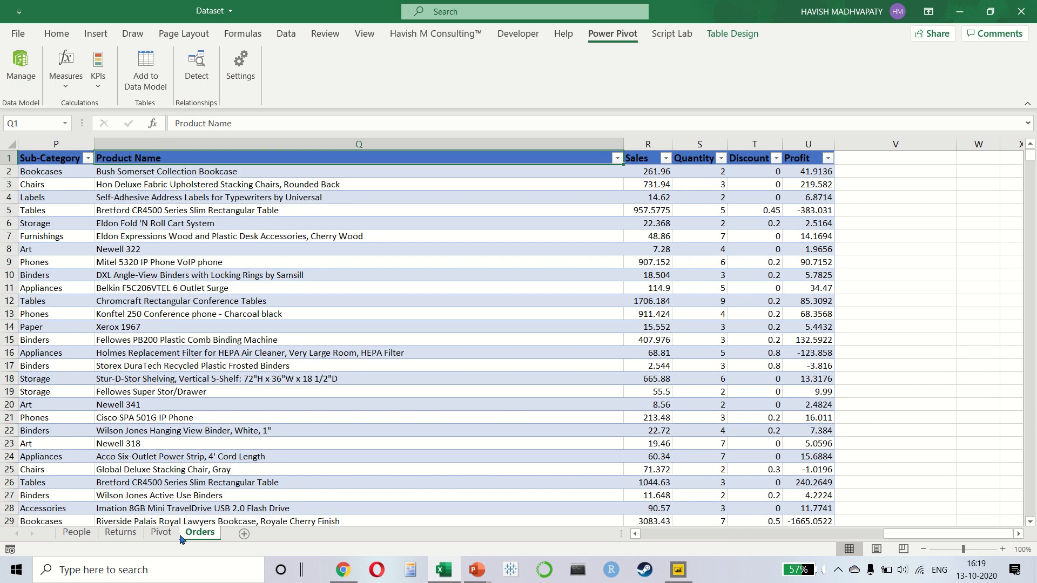
left_click(787, 222)
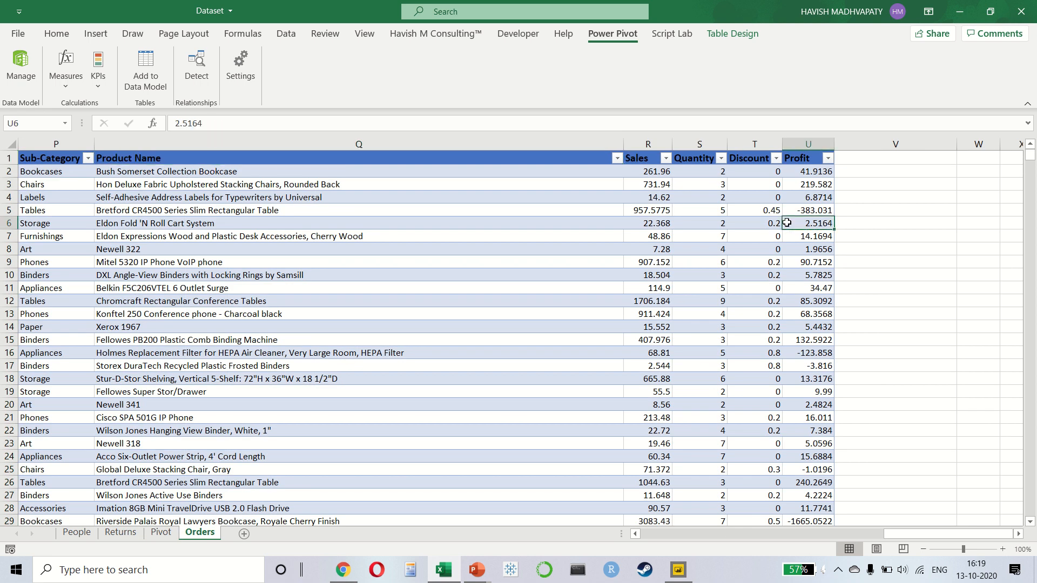
left_click(666, 185)
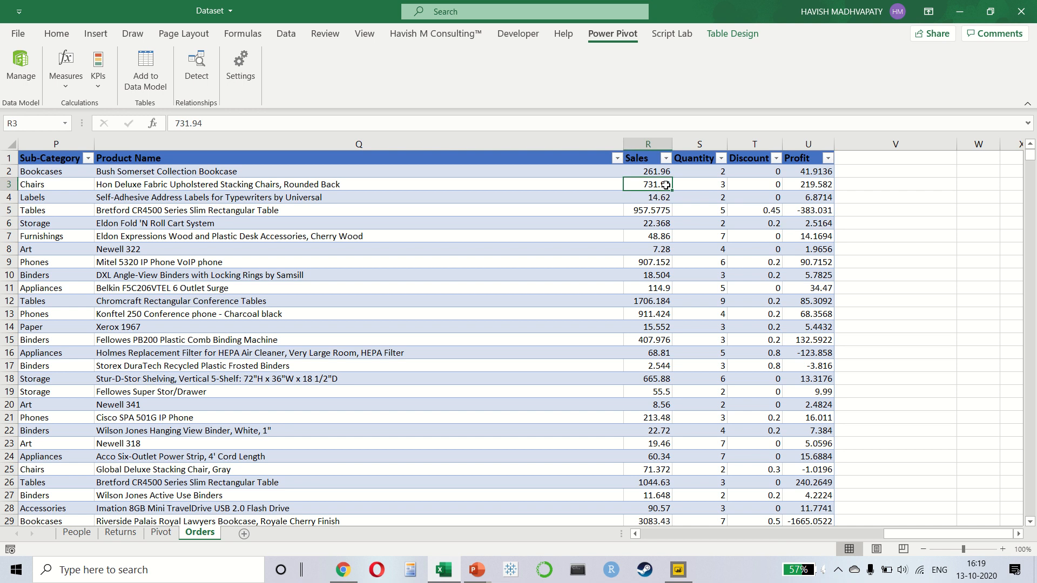
key("Up")
key("Right")
key("Right")
key("Right")
key("Right")
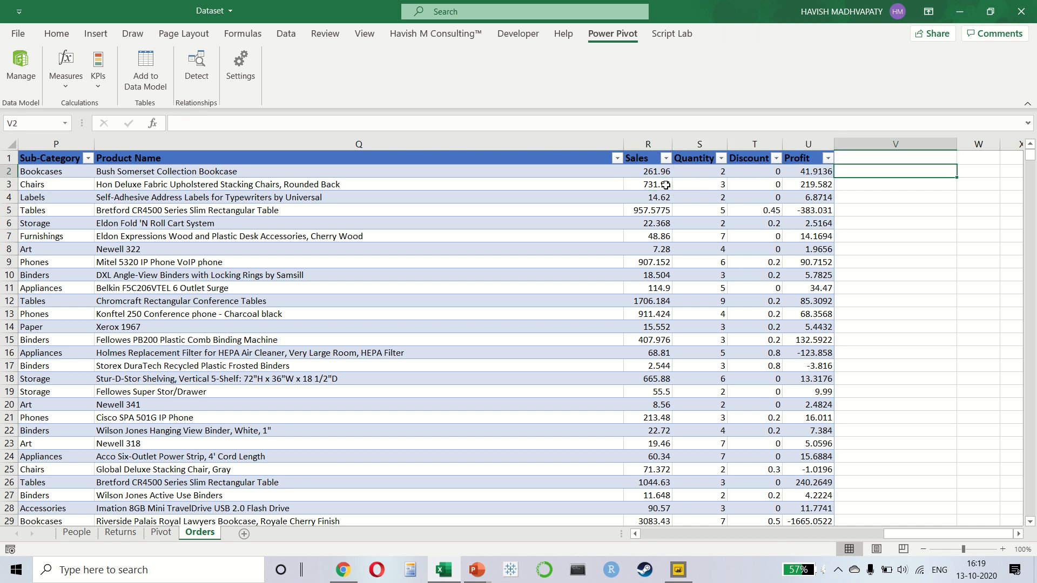
key("Left")
key("Left")
key("Left")
key("Left")
key("Right")
key("Right")
key("Right")
key("Right")
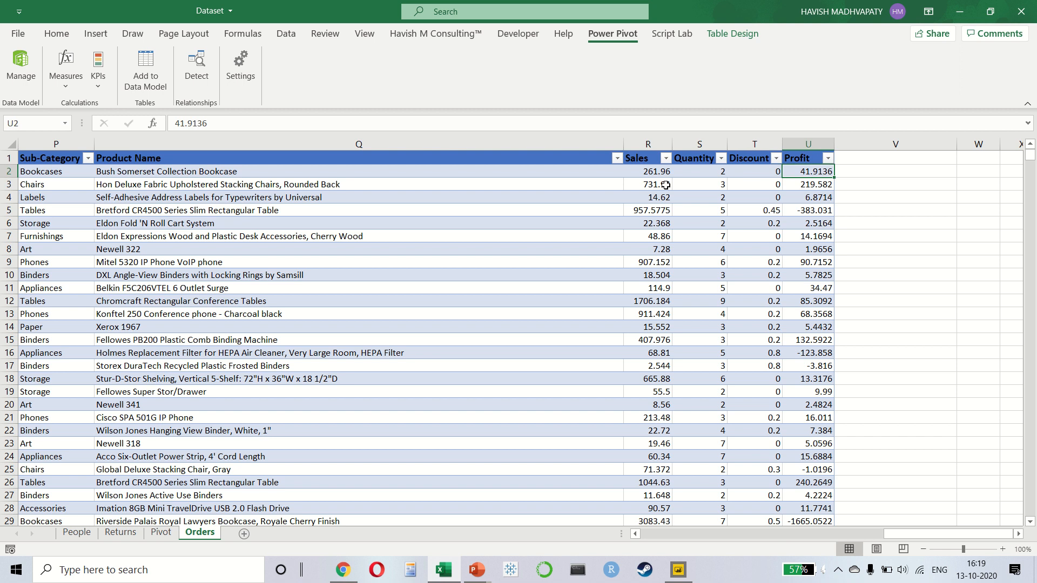
- Walk down the order rows beside the Profit column to follow the row-by-row evaluation
key("Down")
key("Down")
key("Down")
key("Down")
key("Down")
key("Down")
key("Down")
key("Down")
key("Down")
key("Down")
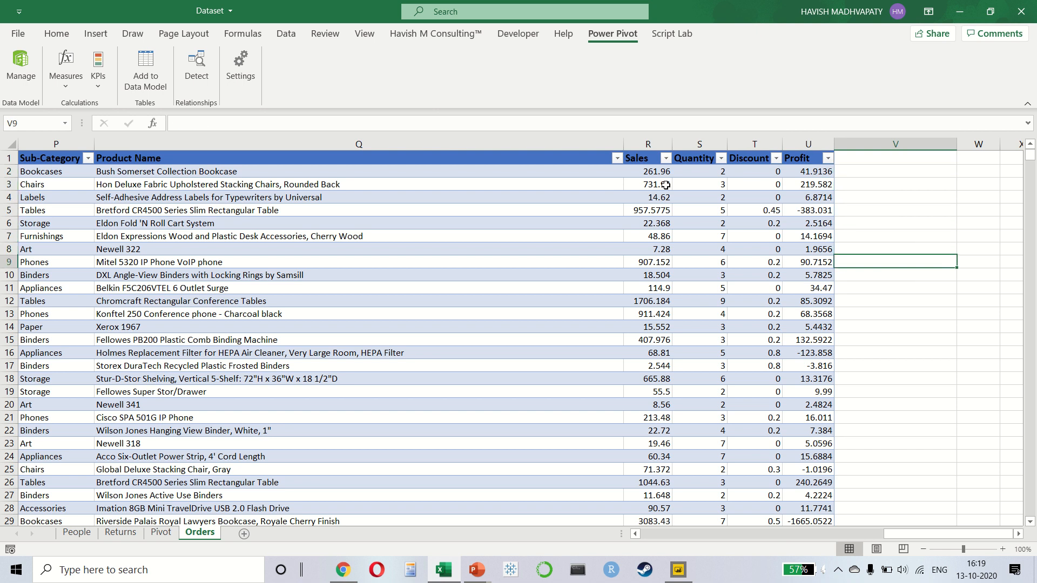
key("Down")
key("Down")
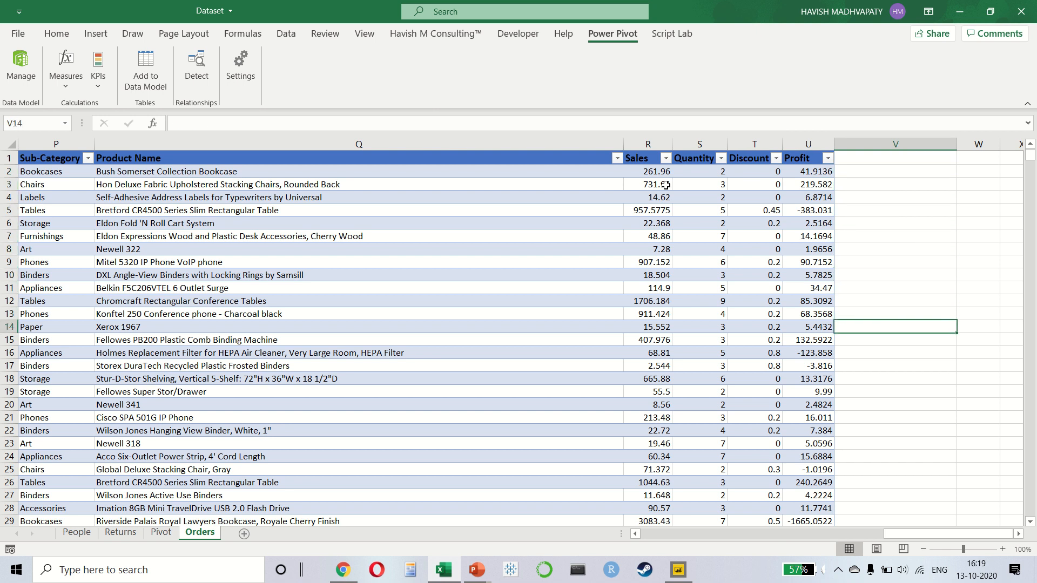
- Return to the Pivot sheet and examine the Accessories, Appliances and Art results of PER_UNIT_SALES
left_click(161, 532)
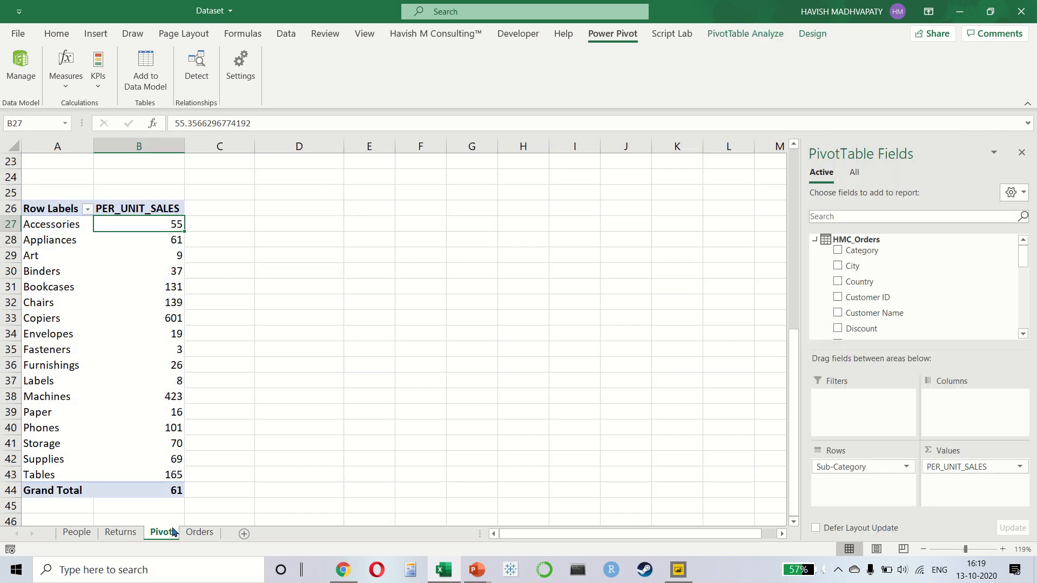
left_click(8, 226)
left_click(8, 238)
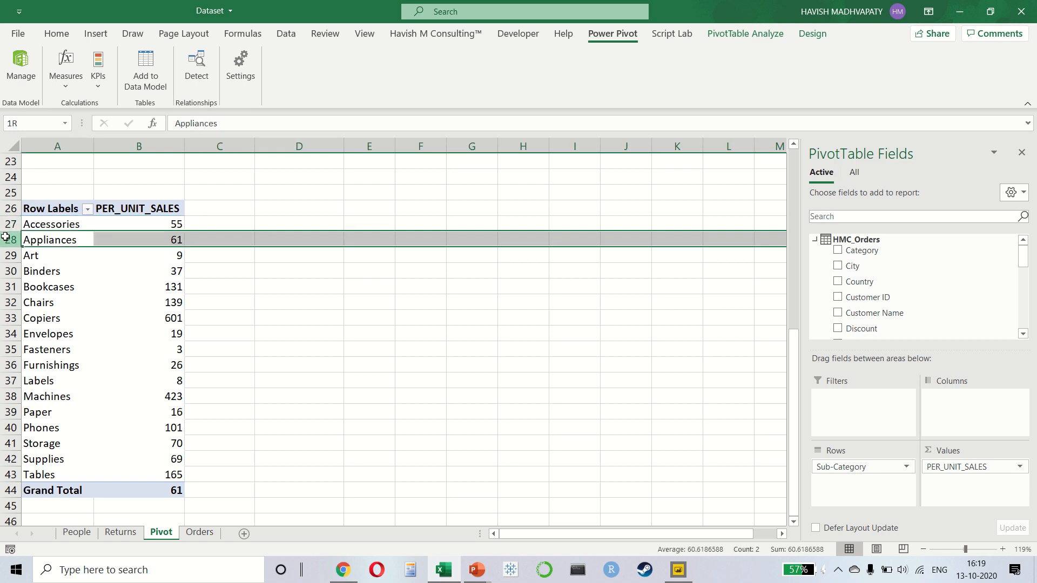
left_click(158, 279)
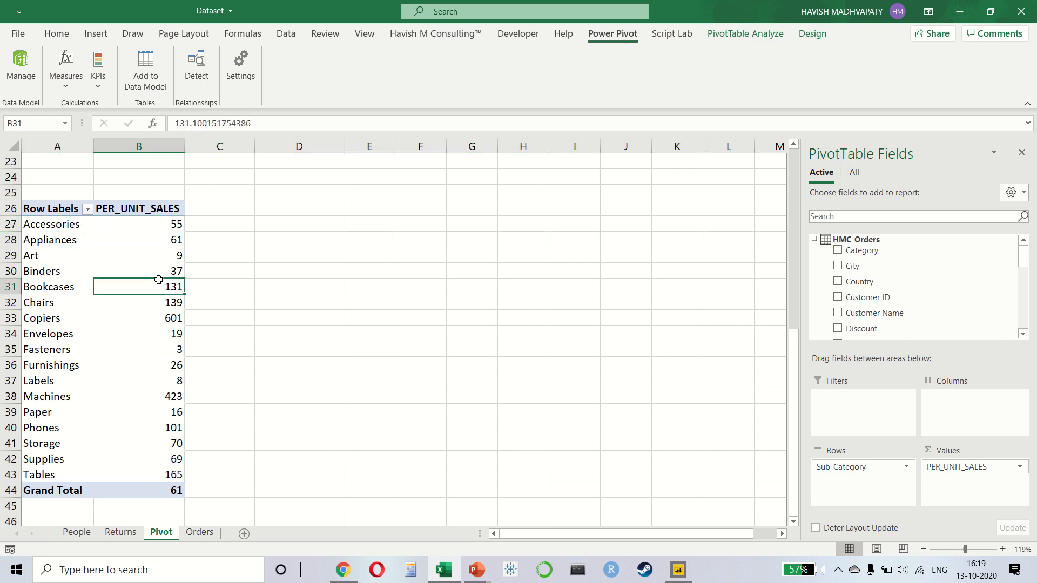
key("Up")
key("Up")
key("Up")
key("Up")
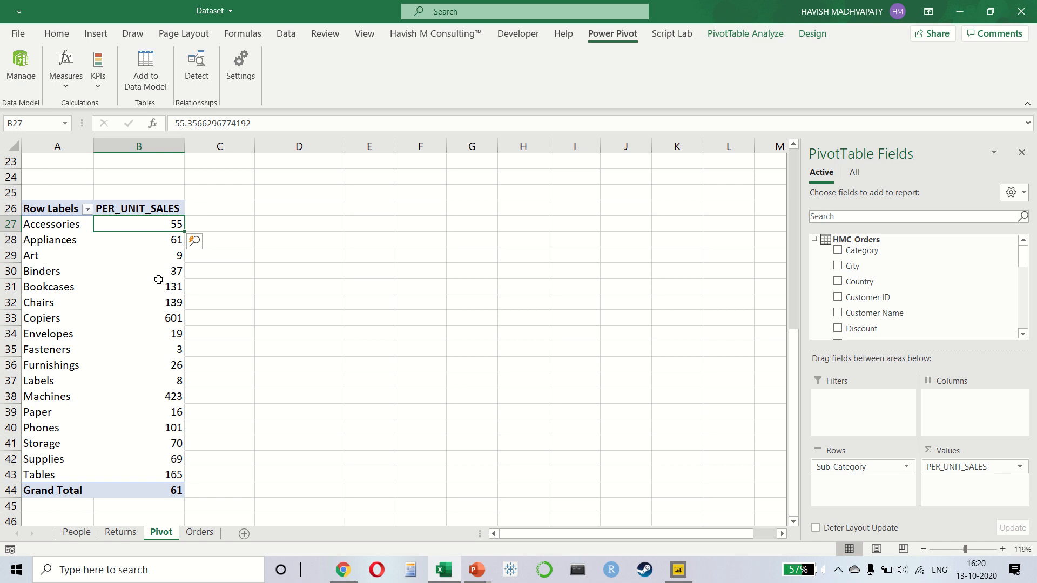
left_click(14, 224)
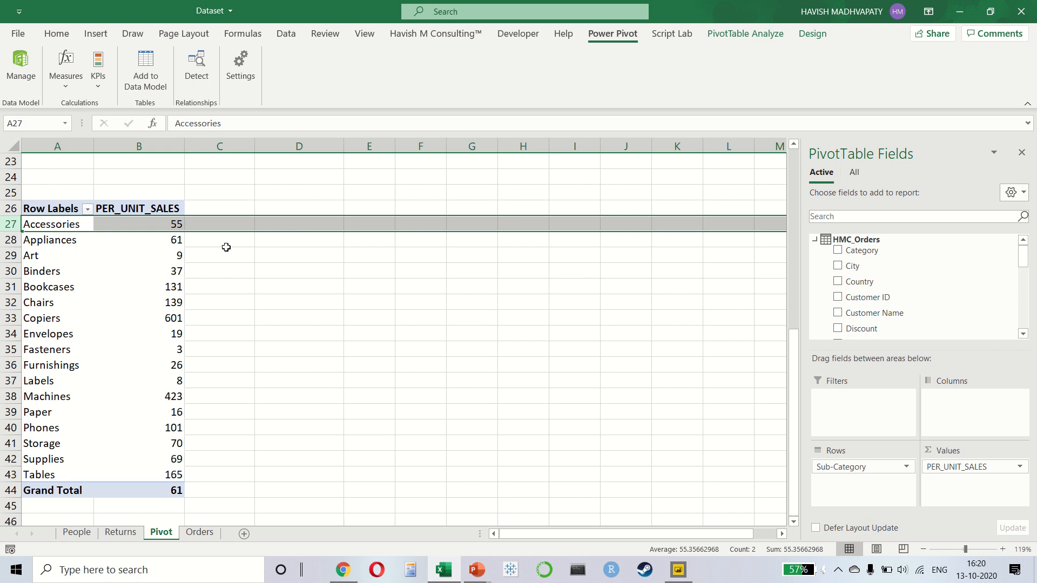
left_click(167, 250)
mouse_move(166, 250)
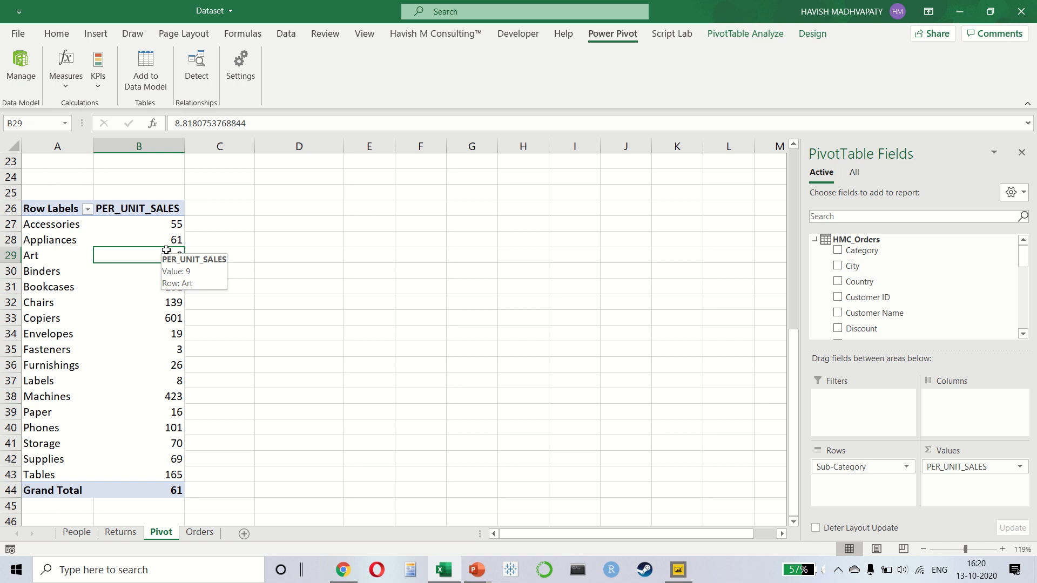
- Reopen the PER_UNIT_SALES measure for editing and bring up the argument hint of its AVERAGEX function
left_click(68, 70)
left_click(102, 125)
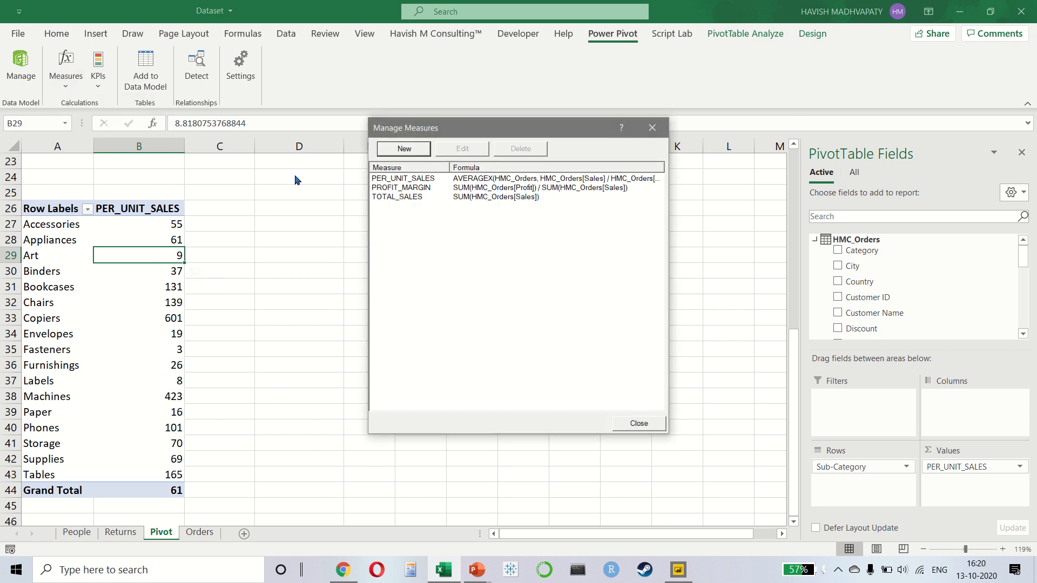
left_click(431, 182)
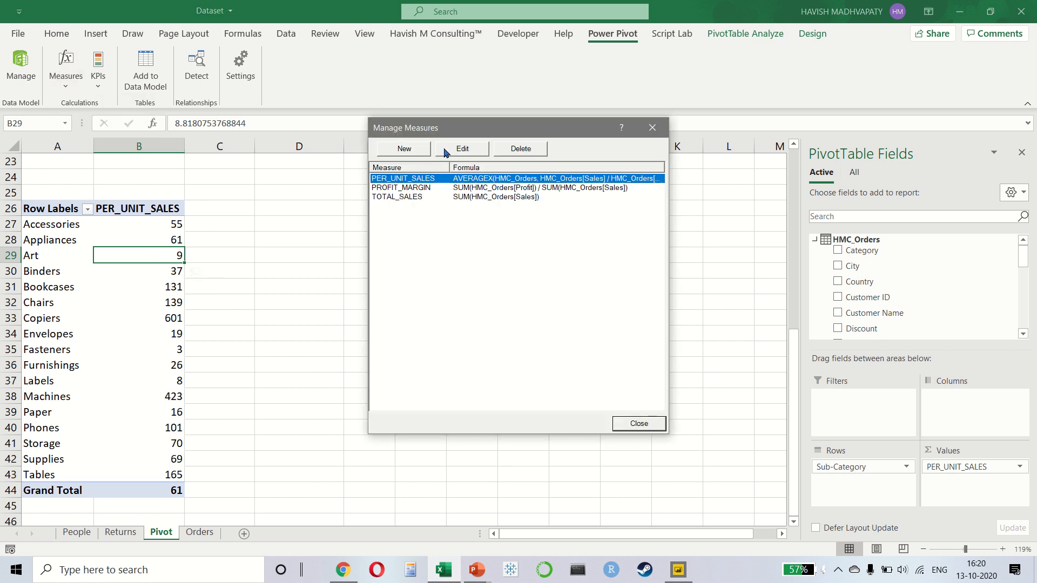
left_click(446, 151)
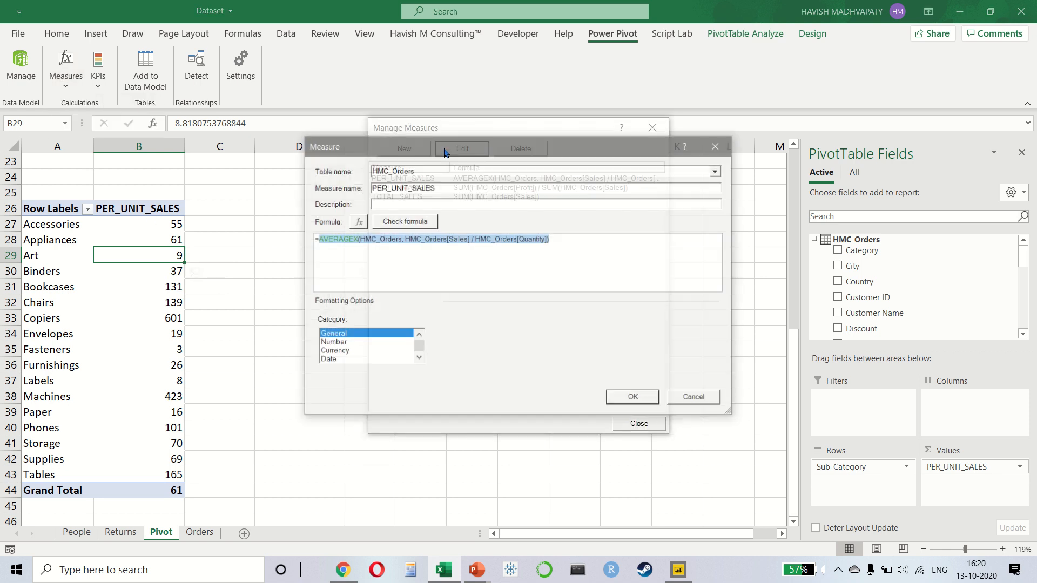
left_click(415, 239)
left_click(358, 239)
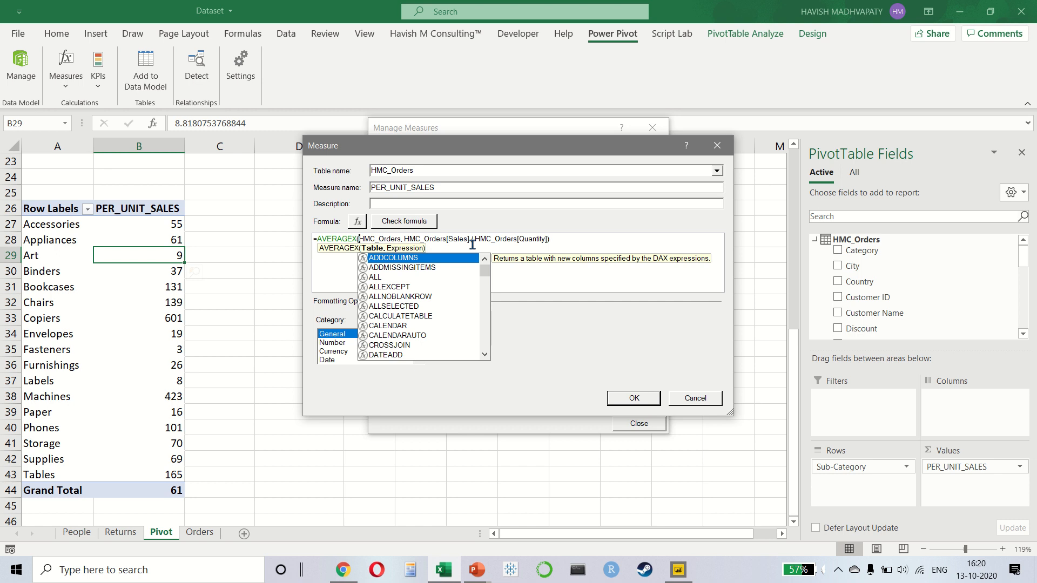
key("Down")
key("BackSpace")
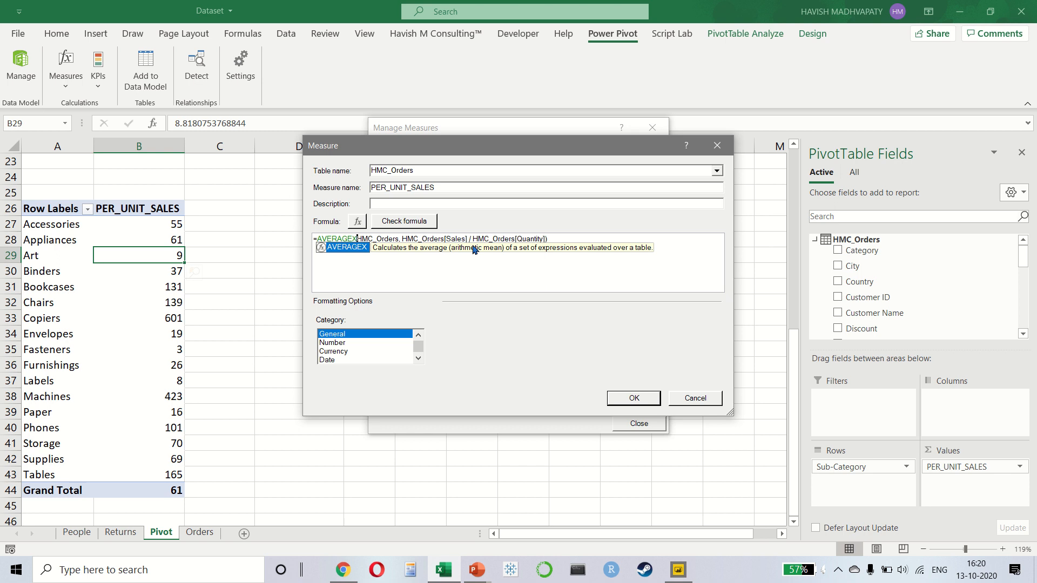
type("(")
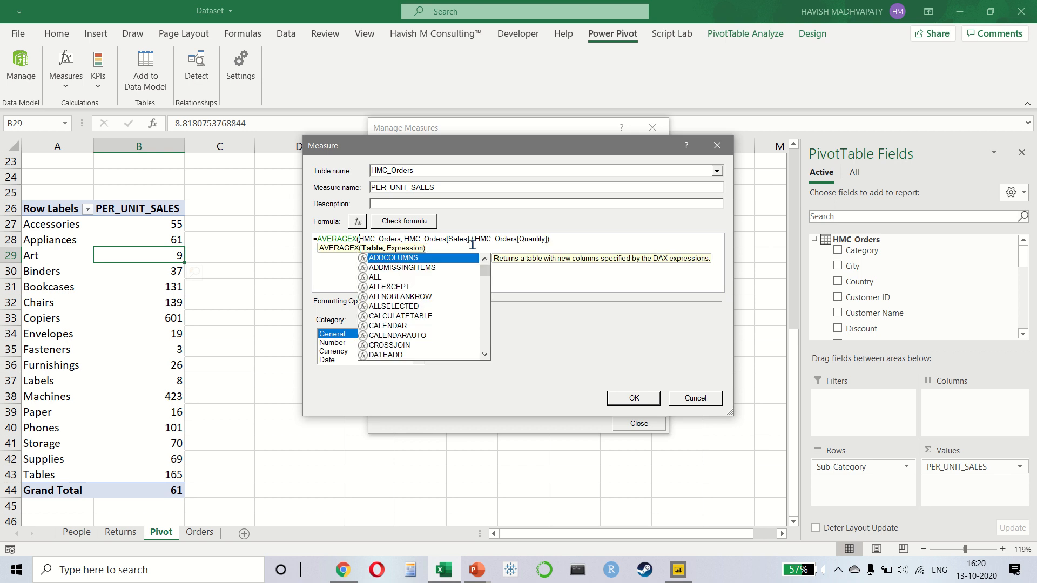
- Close the measure editor and the measures list, and open the DAX.GUIDE website in a new Chrome window
left_click(653, 401)
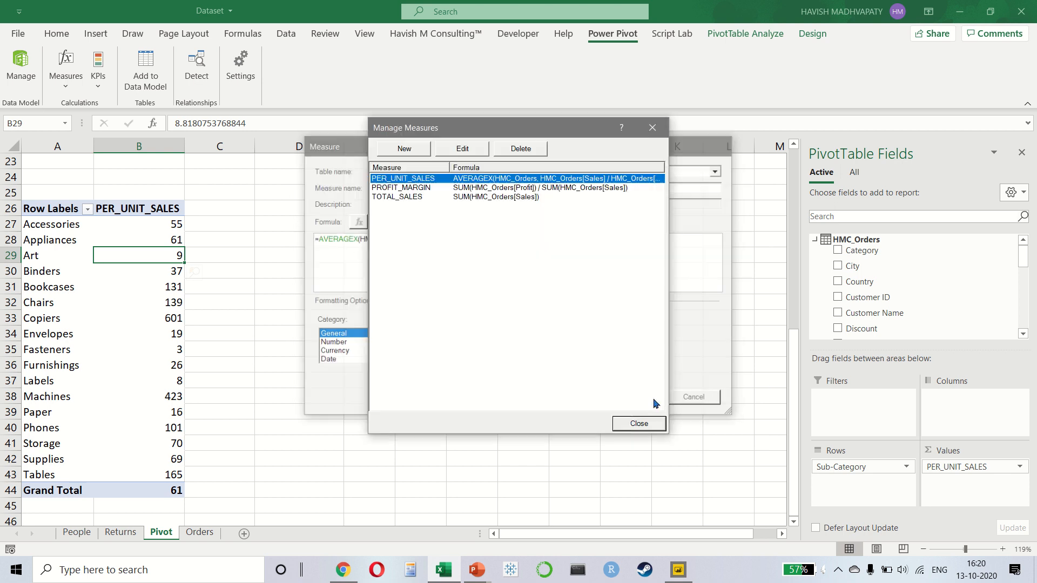
left_click(654, 423)
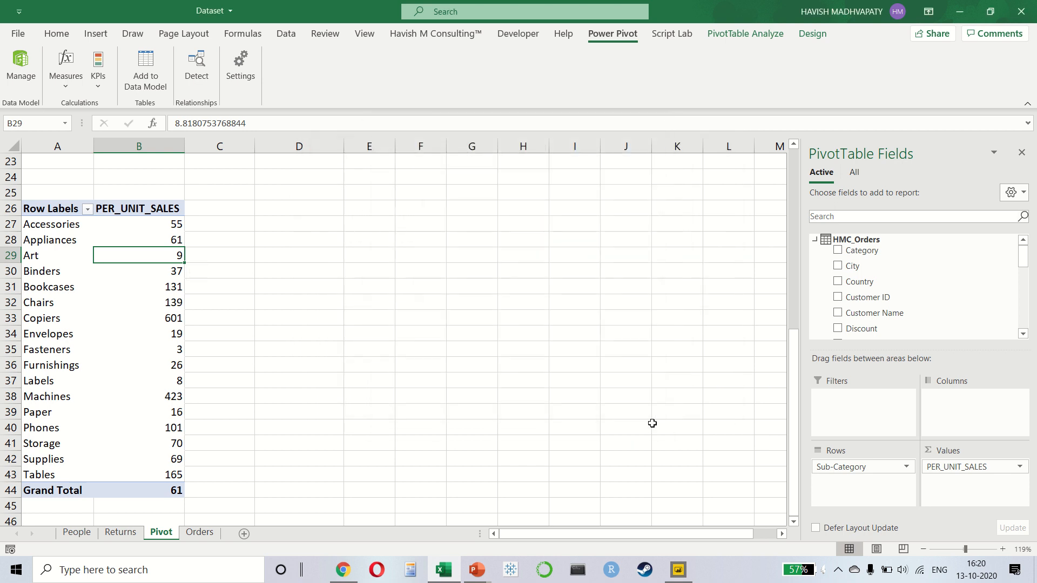
key("alt+Tab")
key("alt+Tab")
key("alt+Tab")
key("alt+Tab")
key("ctrl+n")
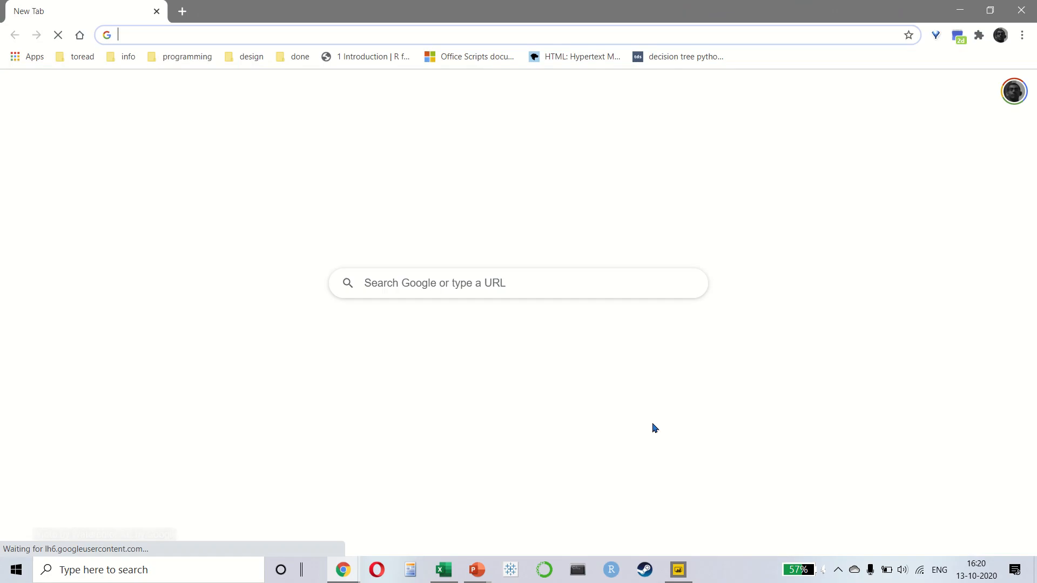
type("DAX.GUIDE")
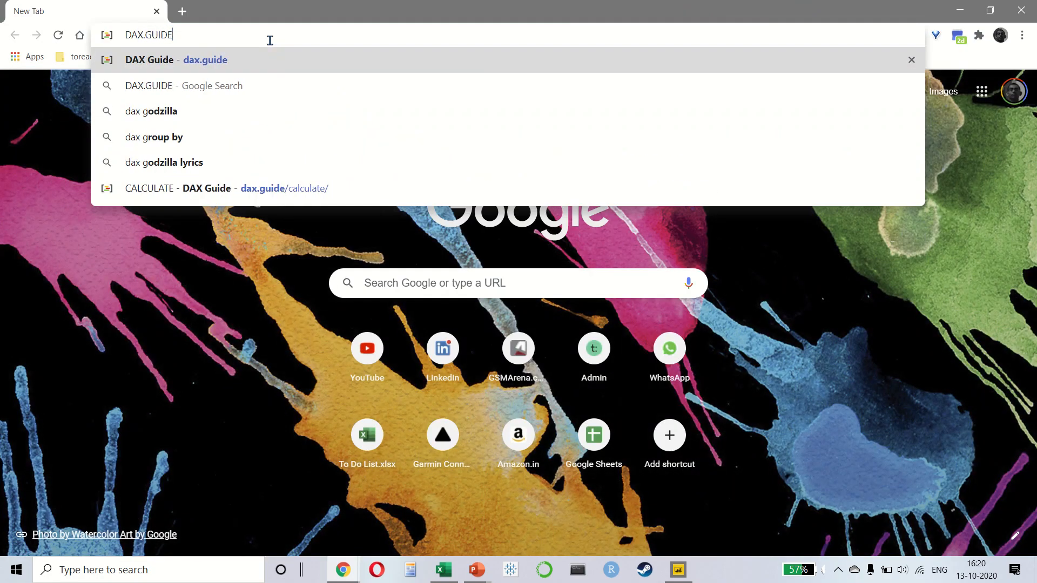
key("Return")
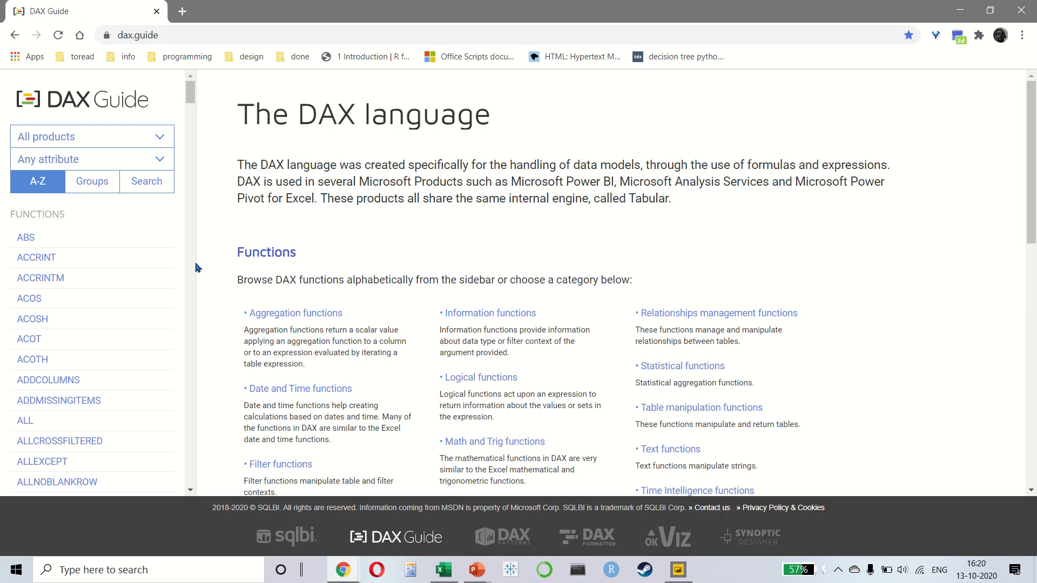
- Find AVERAGEX in the DAX Guide's alphabetical function list and open its reference page
scroll(142, 319, "down", 13)
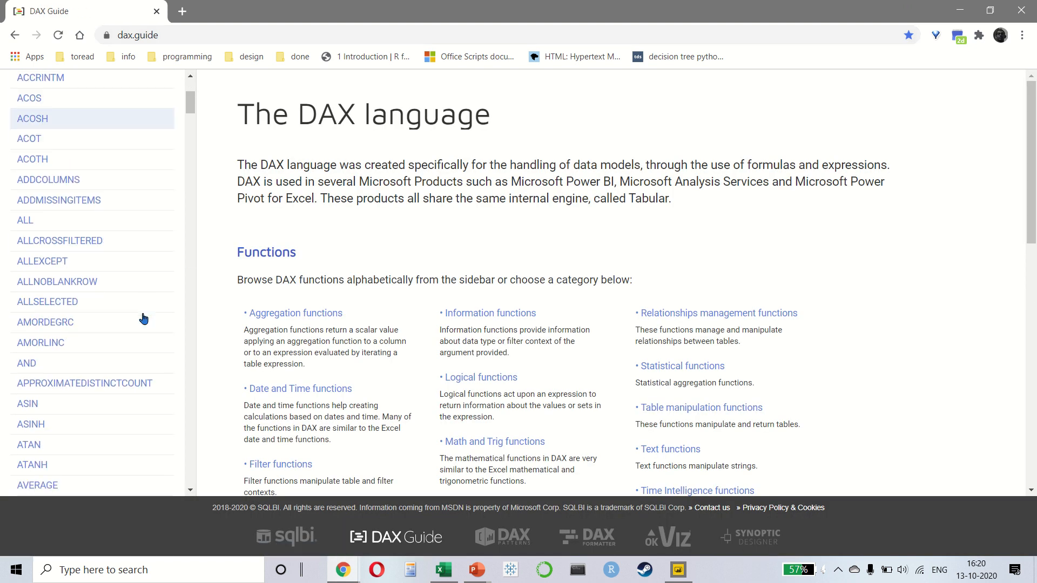
scroll(143, 319, "up", 4)
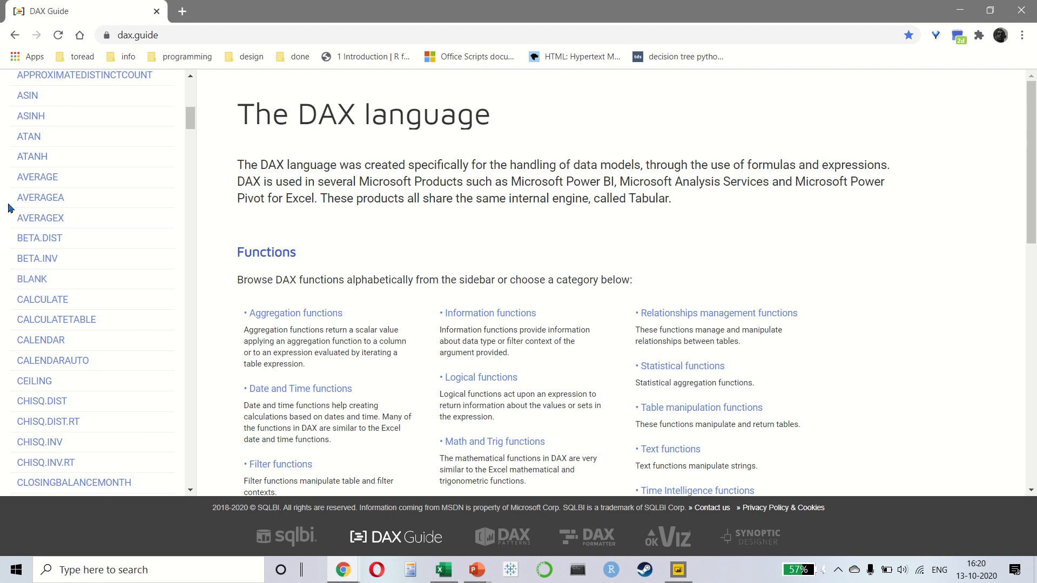
left_click(18, 219)
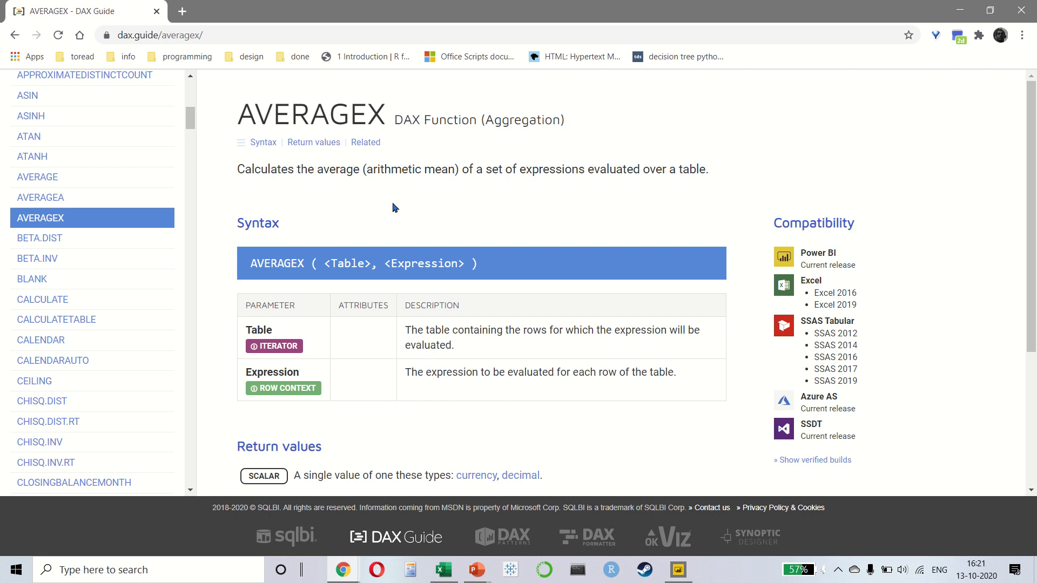
- Examine the Table and Expression parameter descriptions of AVERAGEX, highlighting "each row of the table", and look over its return values and related functions
left_click_drag(412, 329, 647, 355)
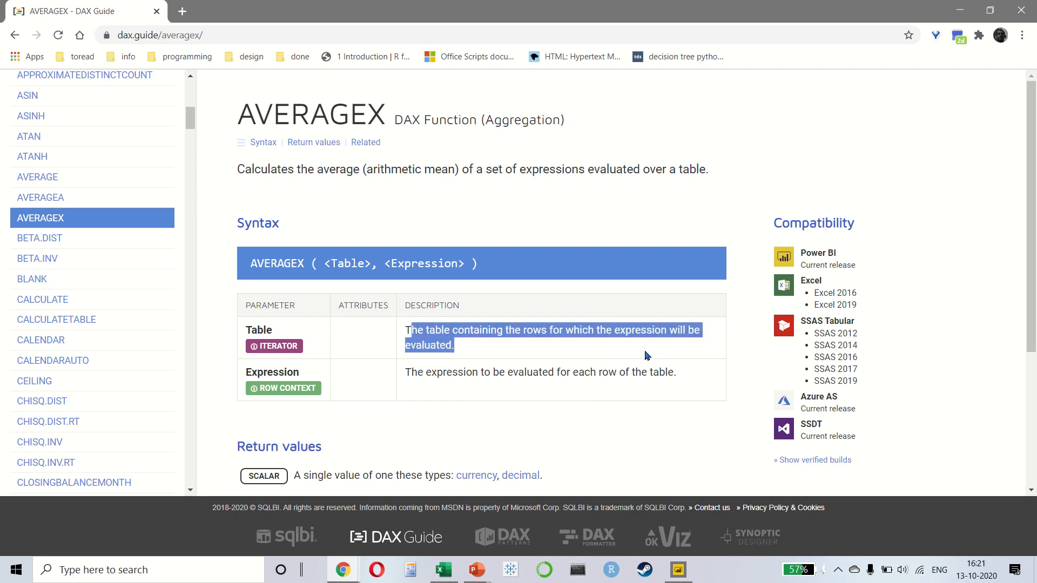
left_click(413, 372)
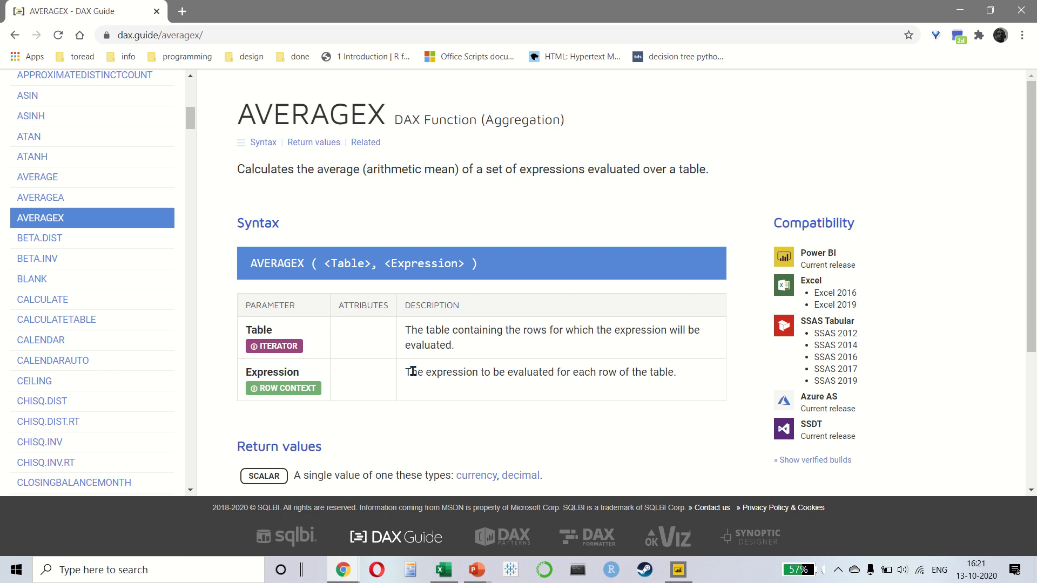
left_click_drag(414, 372, 569, 372)
left_click(678, 373)
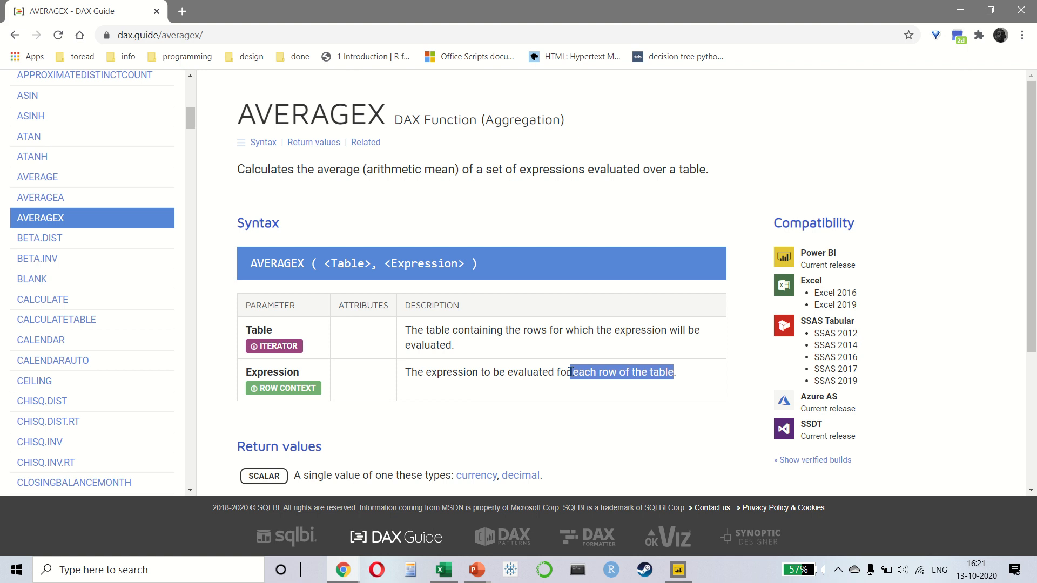
scroll(571, 372, "down", 3)
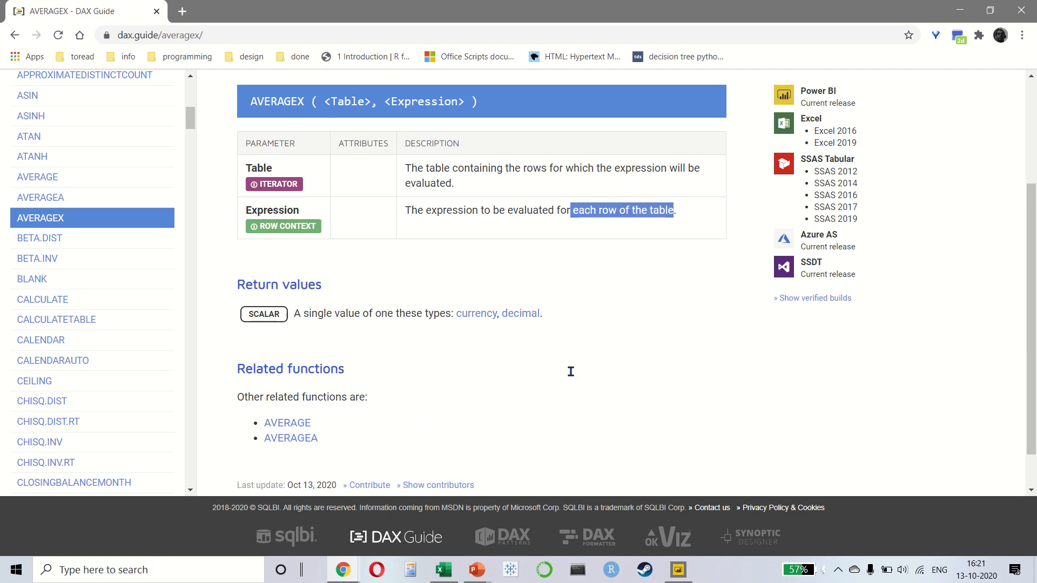
scroll(571, 372, "down", 1)
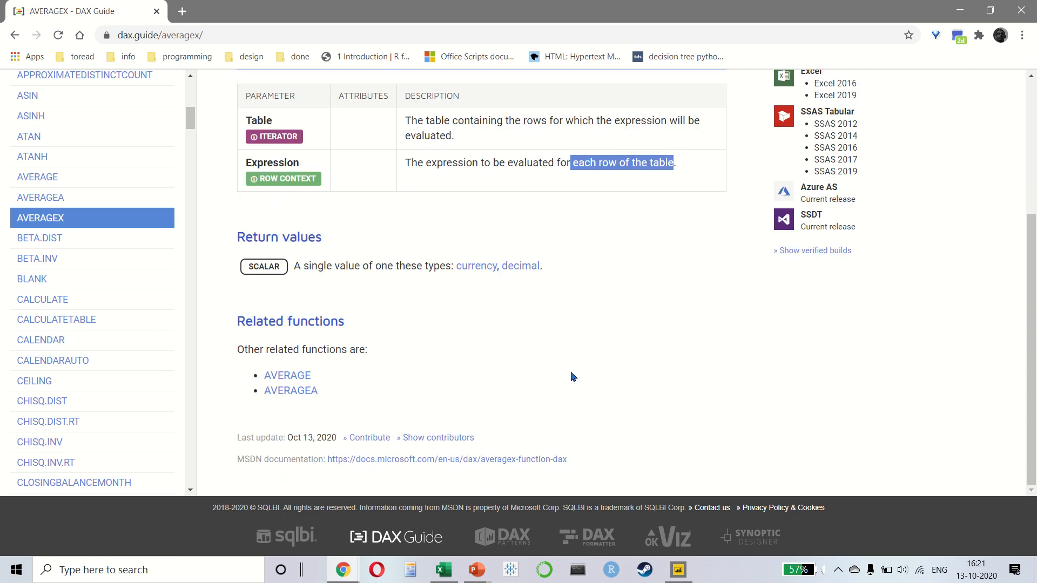
scroll(573, 377, "up", 4)
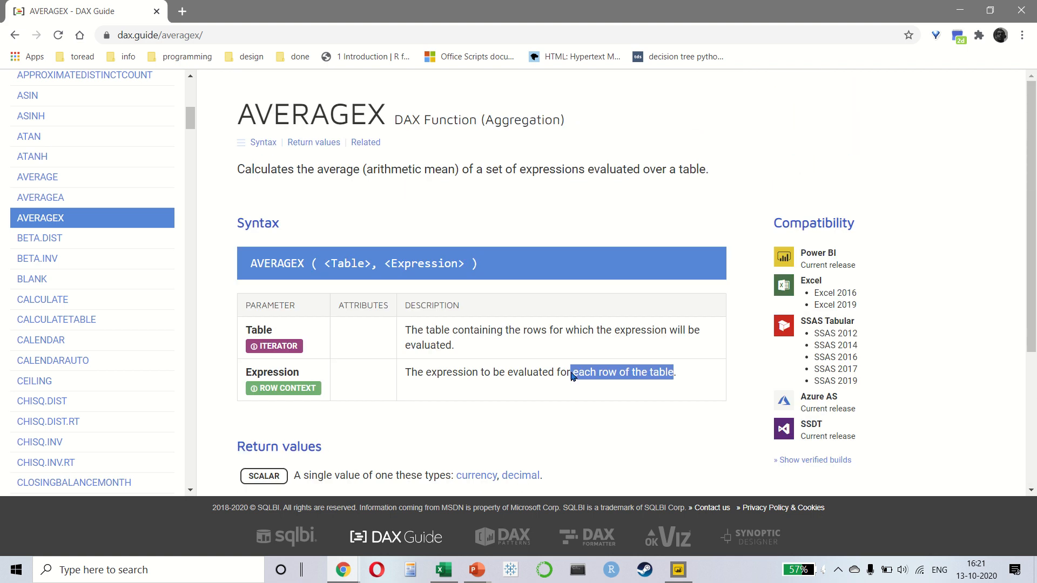